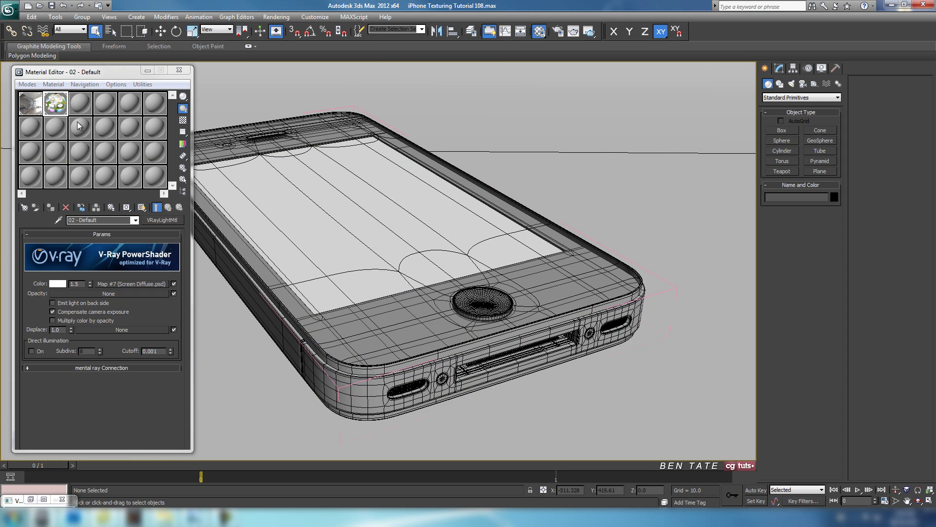
Step: Rename the second material as Screen and make the third, unused material slot active
drag(100, 221, 70, 221)
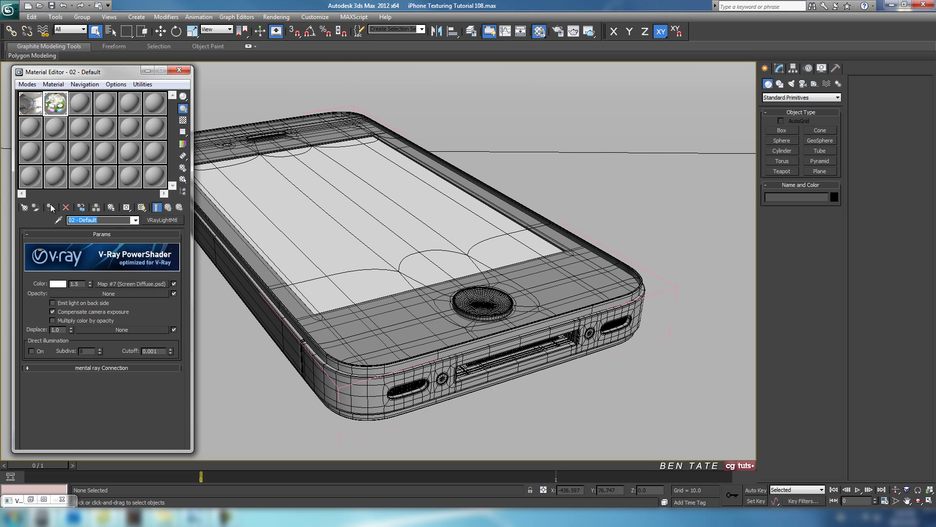
text(Screen)
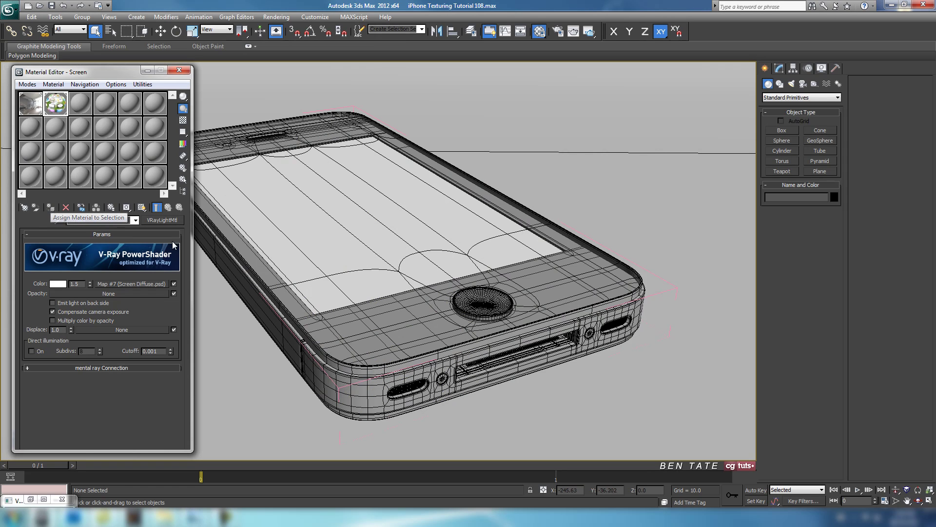
click(79, 103)
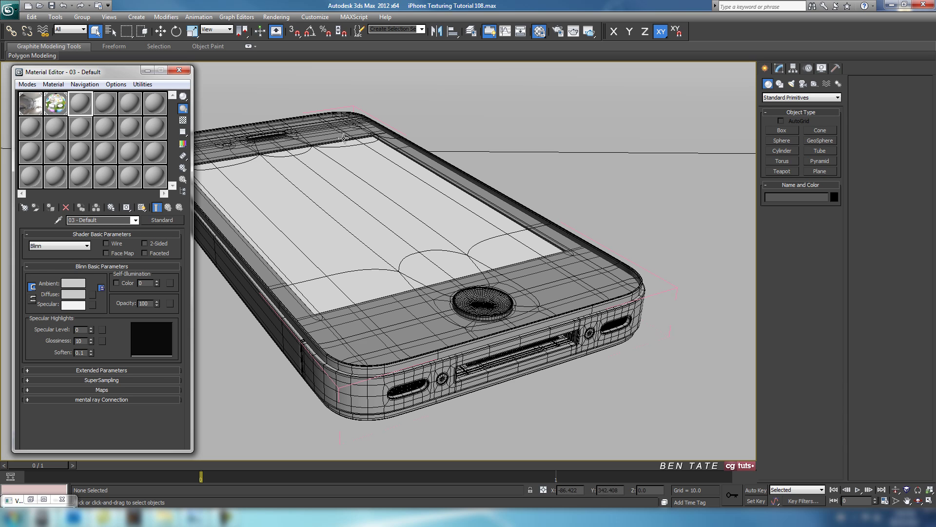
Step: Select both the Front Glass and Back Glass objects and hide them
click(412, 257)
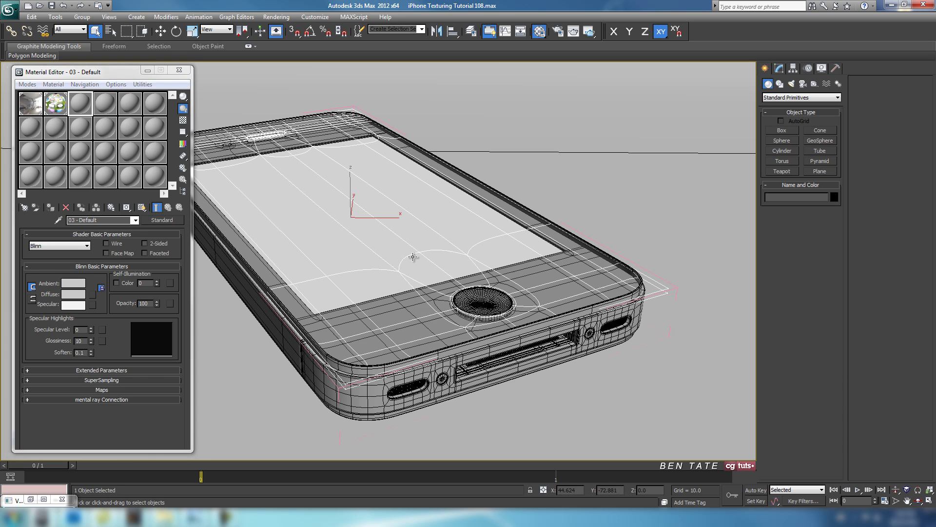
key(h)
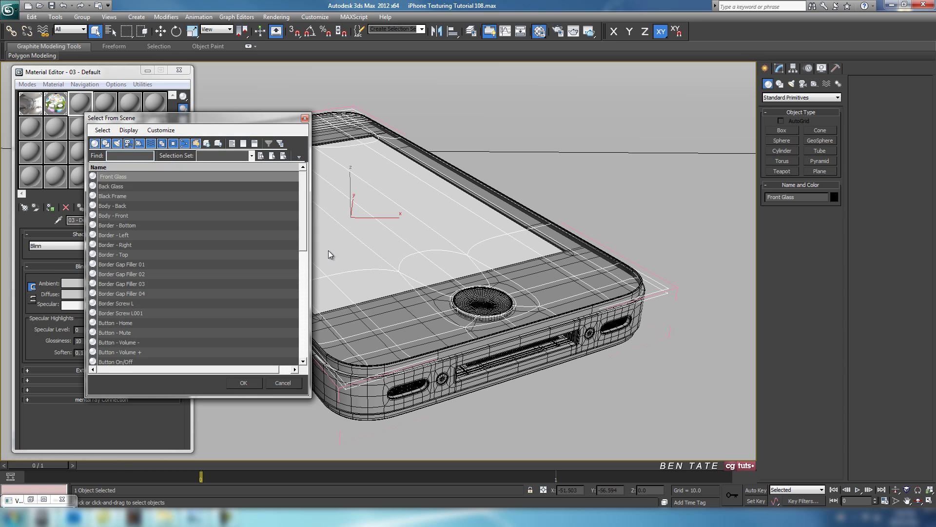
ctrl+click(120, 186)
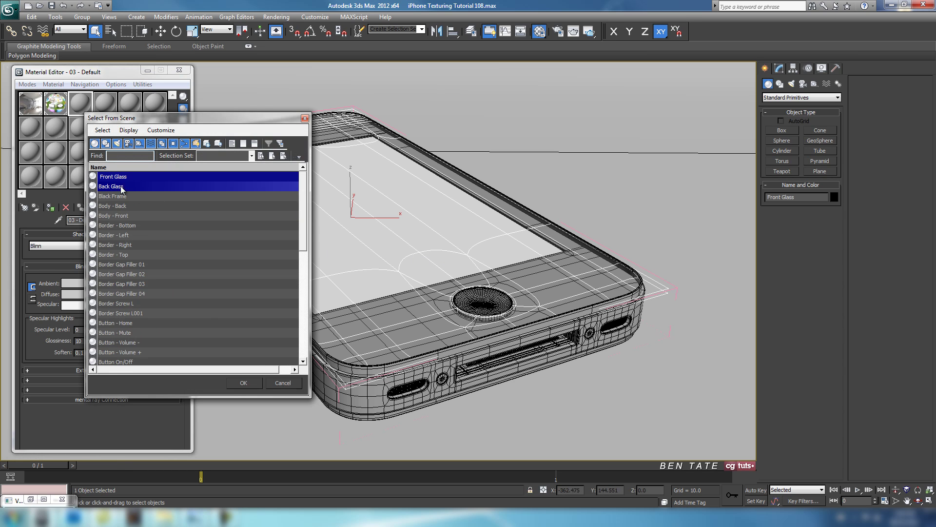
click(244, 383)
right_click(414, 275)
click(441, 248)
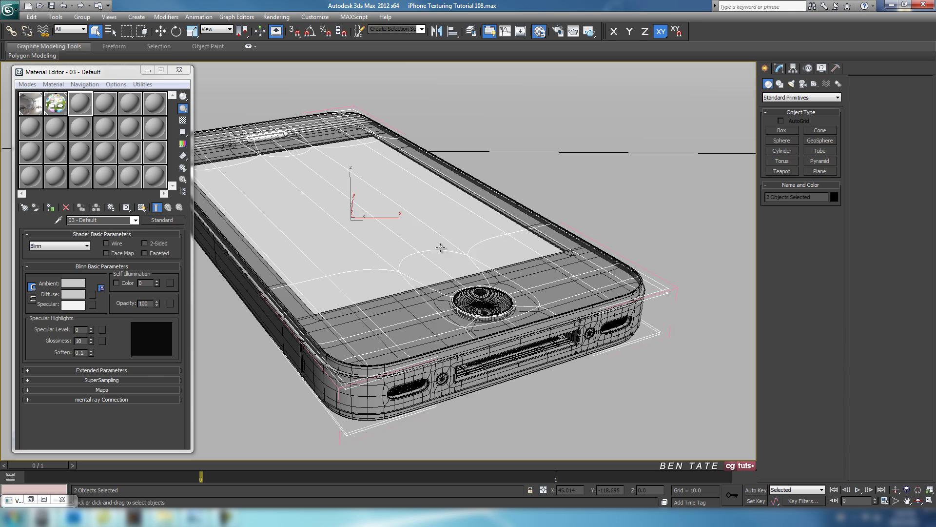
Step: Select the Body - Front object, convert the third material to VRayMtl and name it Flat Black
click(434, 299)
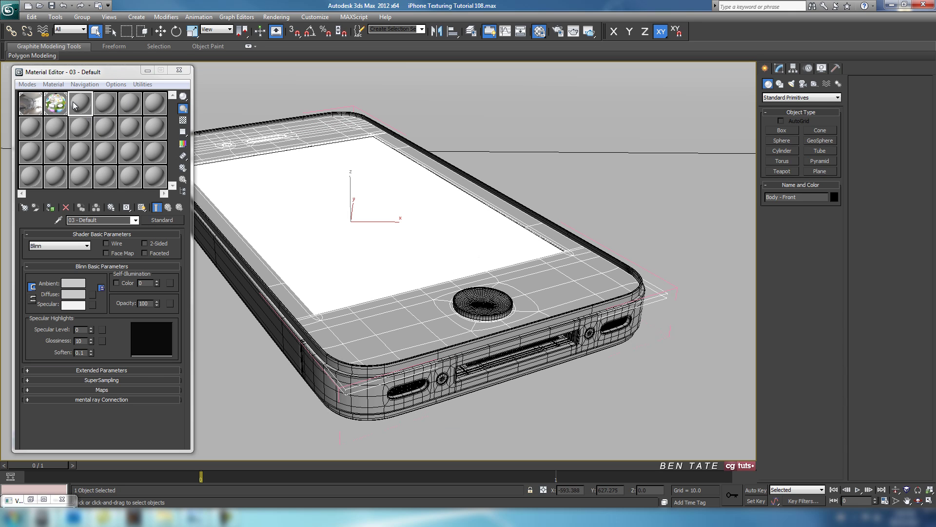
drag(82, 110, 361, 290)
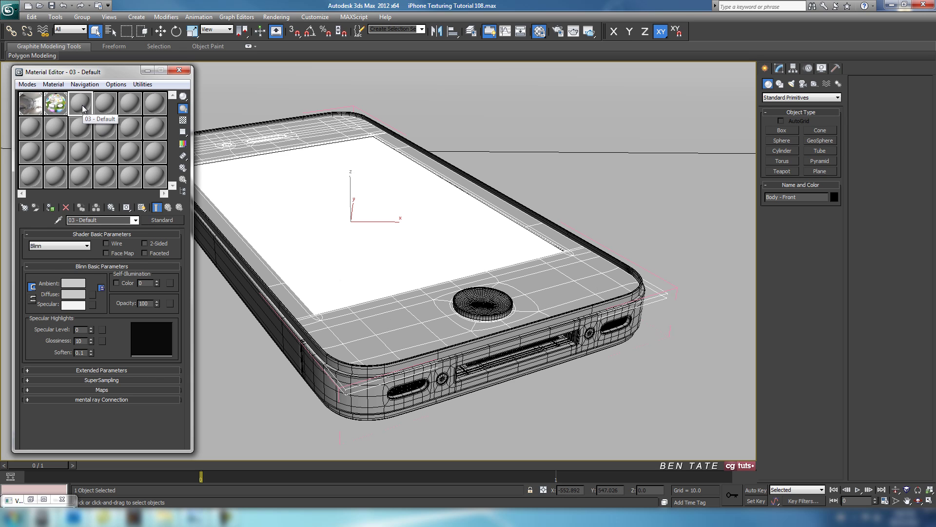
click(165, 220)
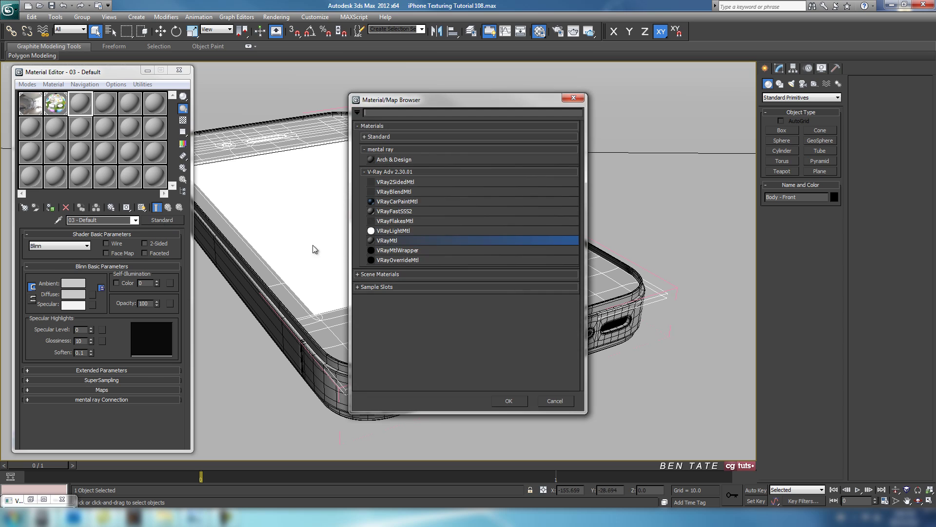
double_click(394, 240)
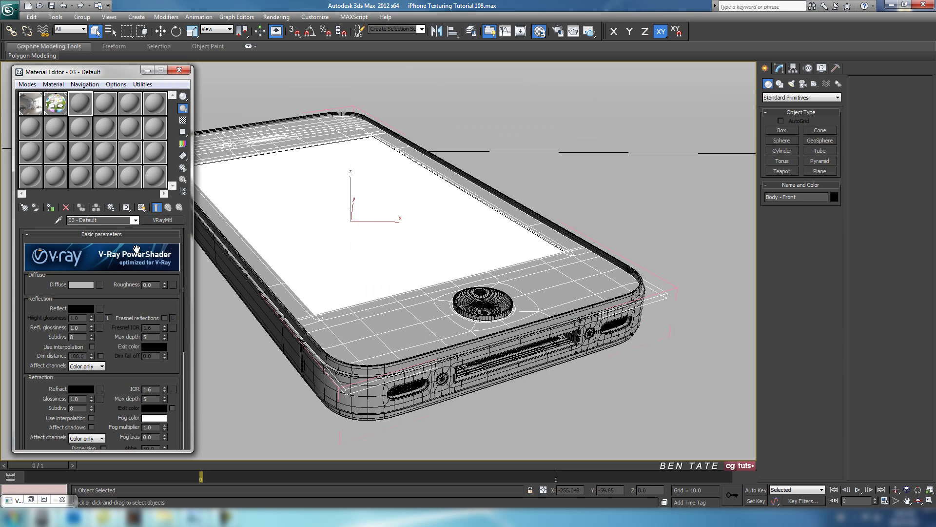
double_click(81, 220)
text(Flat Black)
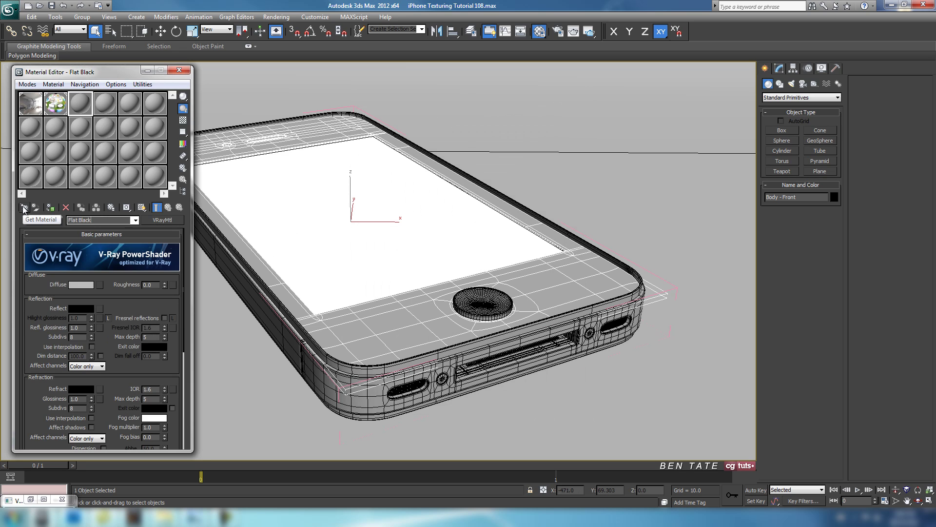
Step: Show an enlarged preview of the Flat Black material and set its diffuse colour to pure black
double_click(79, 110)
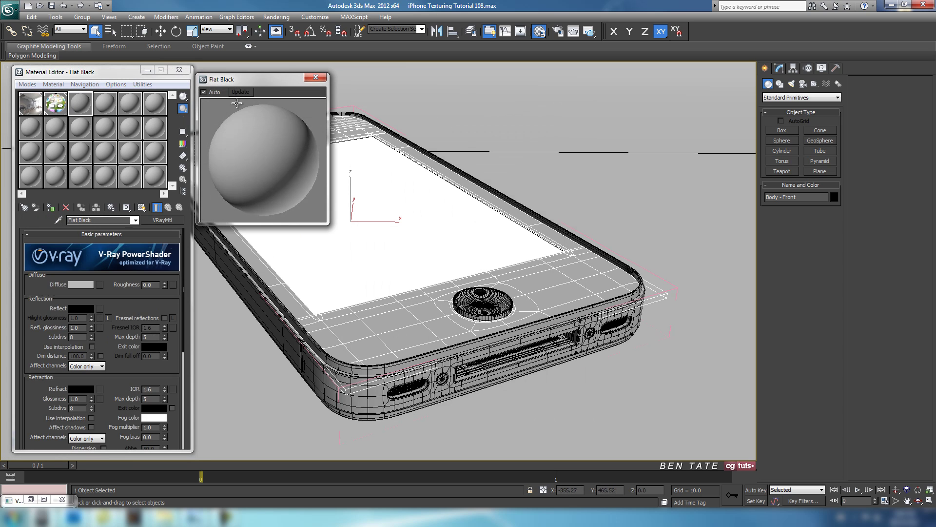
drag(265, 82, 263, 76)
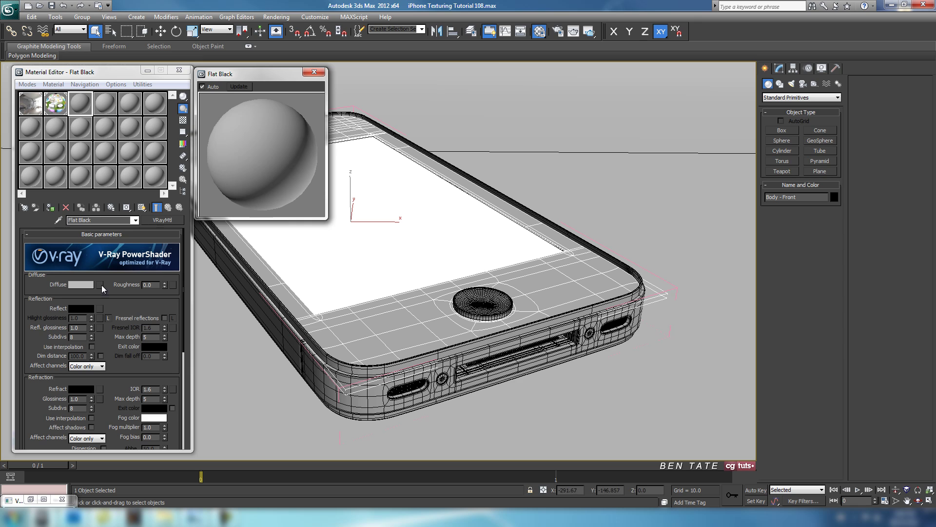
click(80, 285)
drag(297, 163, 298, 220)
click(370, 228)
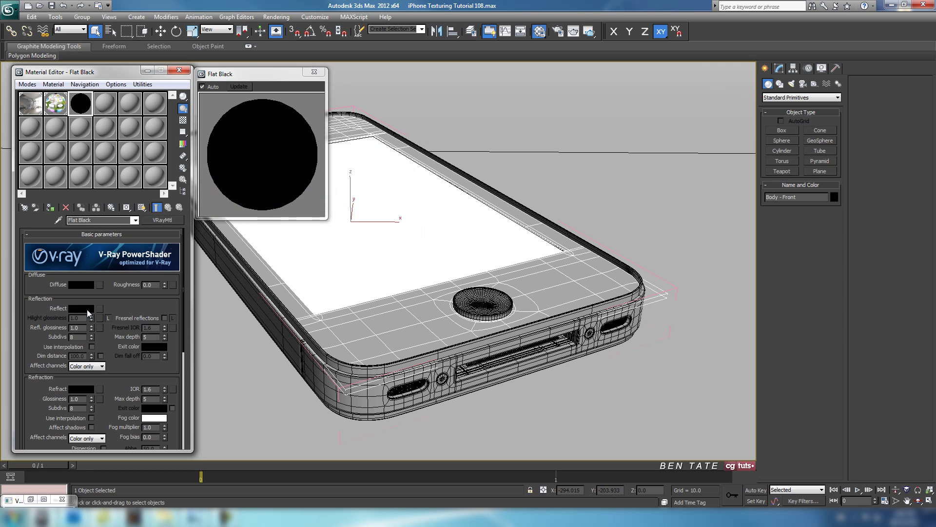
Step: Keep Flat Black's reflection colour black, set its reflection subdivs to 64 and close the enlarged preview
click(87, 309)
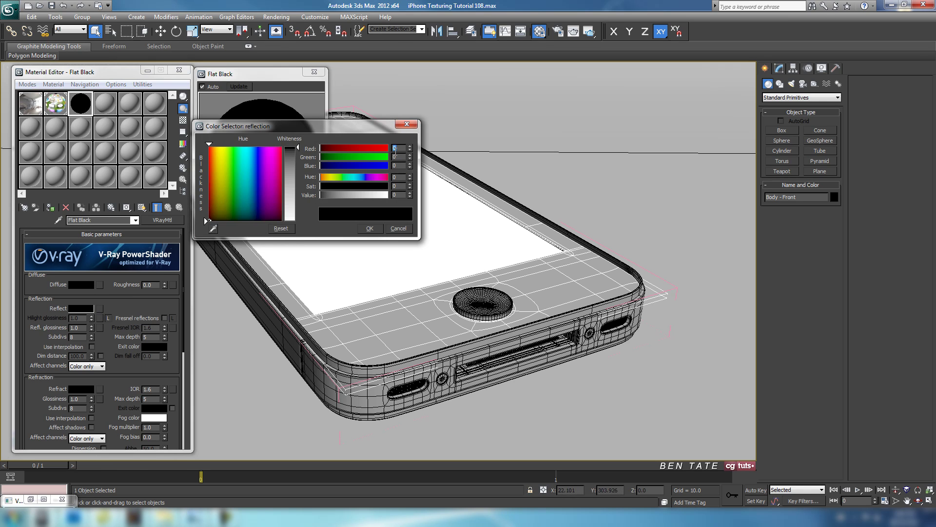
click(380, 229)
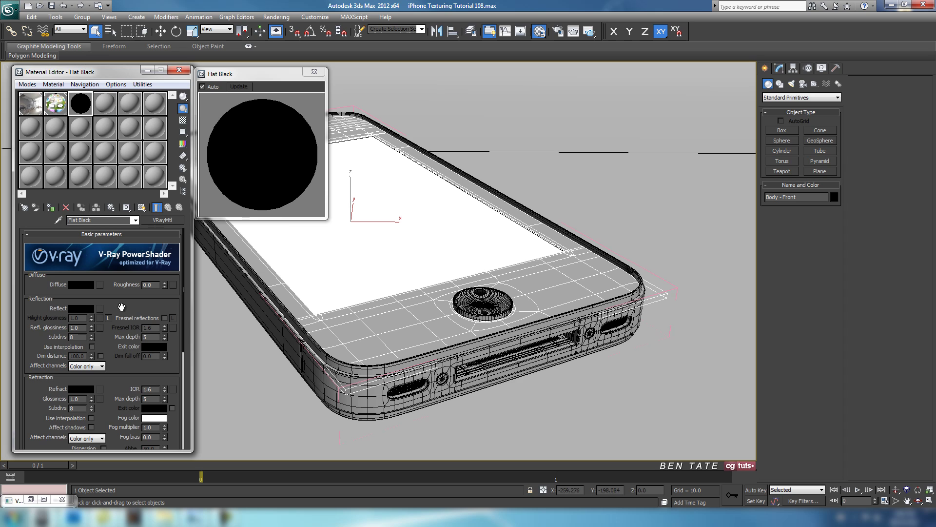
scroll(122, 305, down, 3)
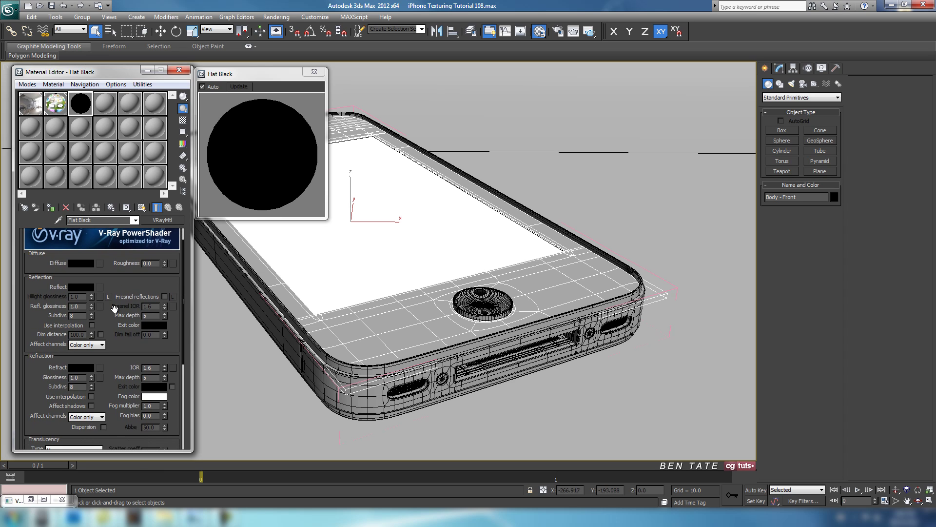
scroll(111, 318, down, 3)
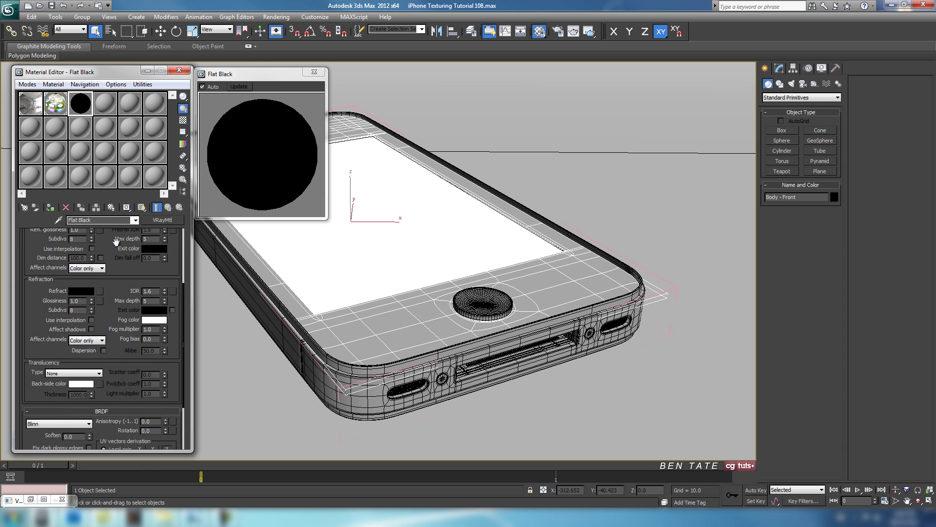
drag(118, 306, 118, 348)
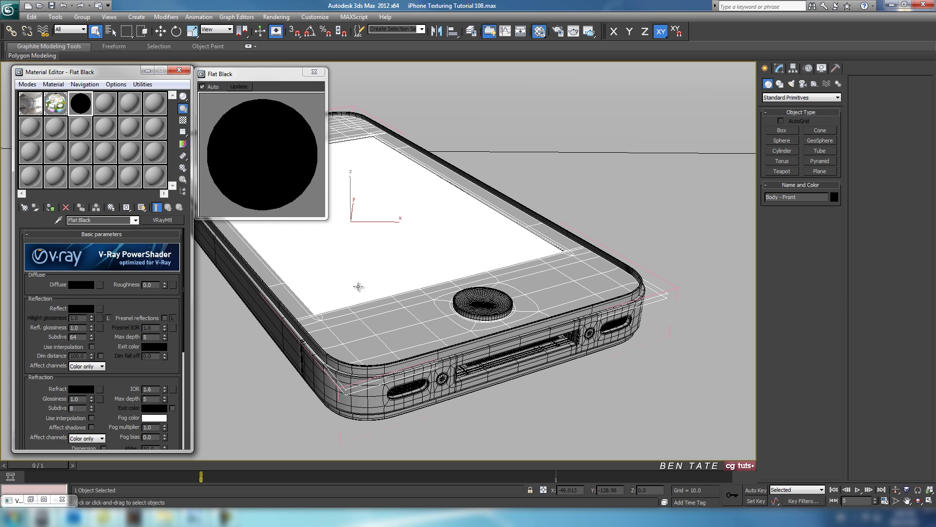
click(314, 71)
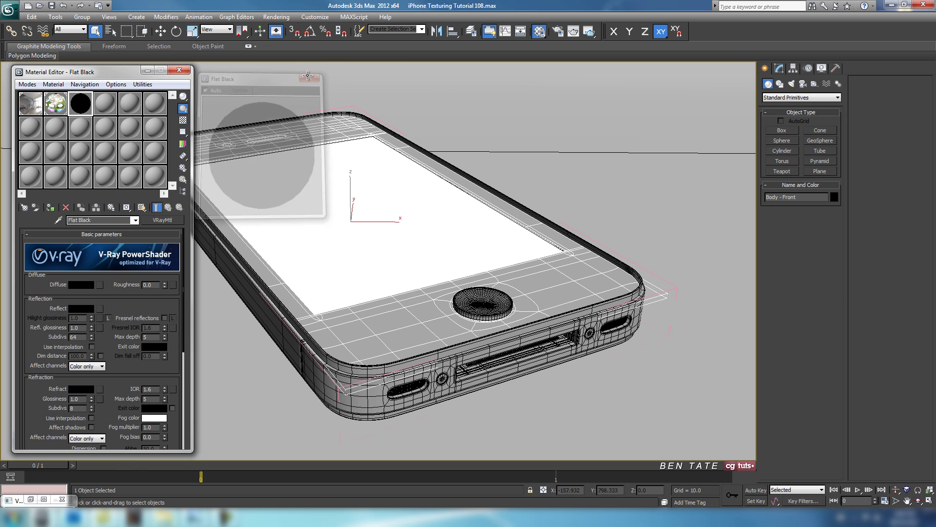
Step: Assign the Flat Black material to the selected Body - Front object and unhide all objects
click(51, 207)
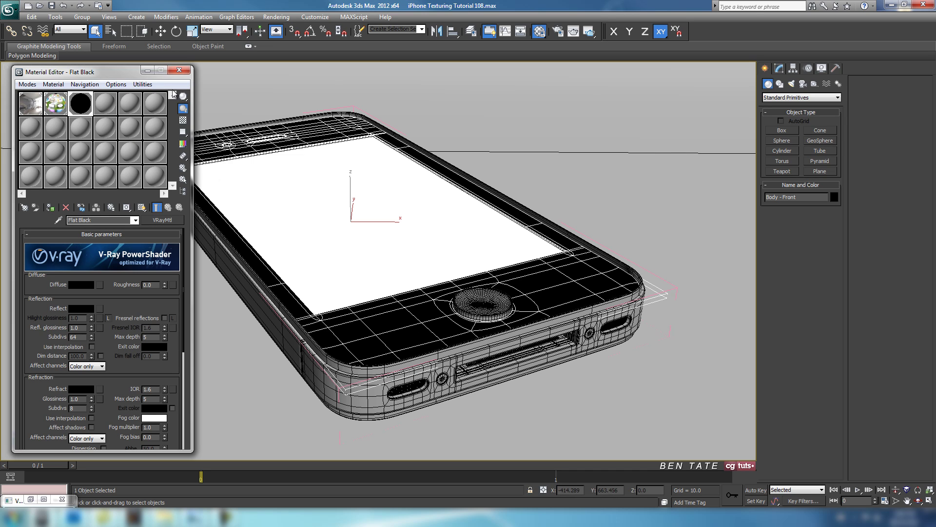
drag(132, 74, 134, 65)
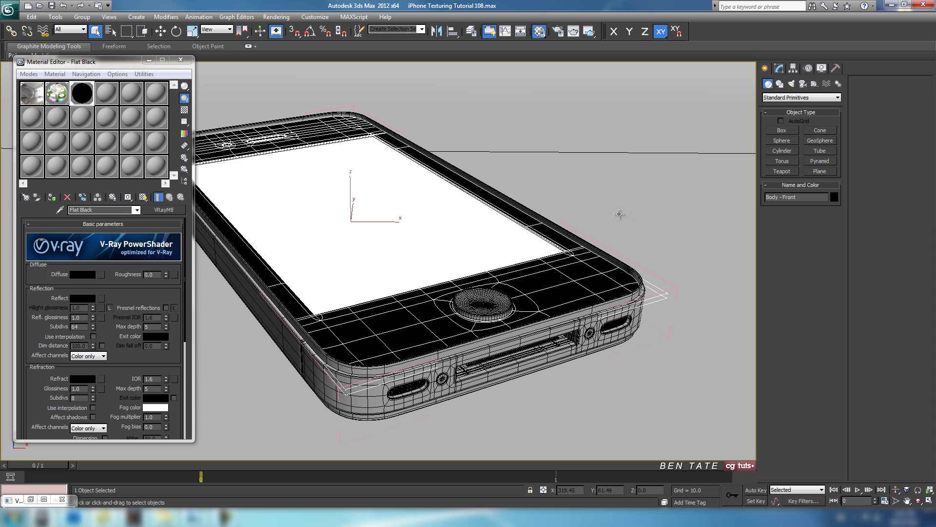
right_click(496, 200)
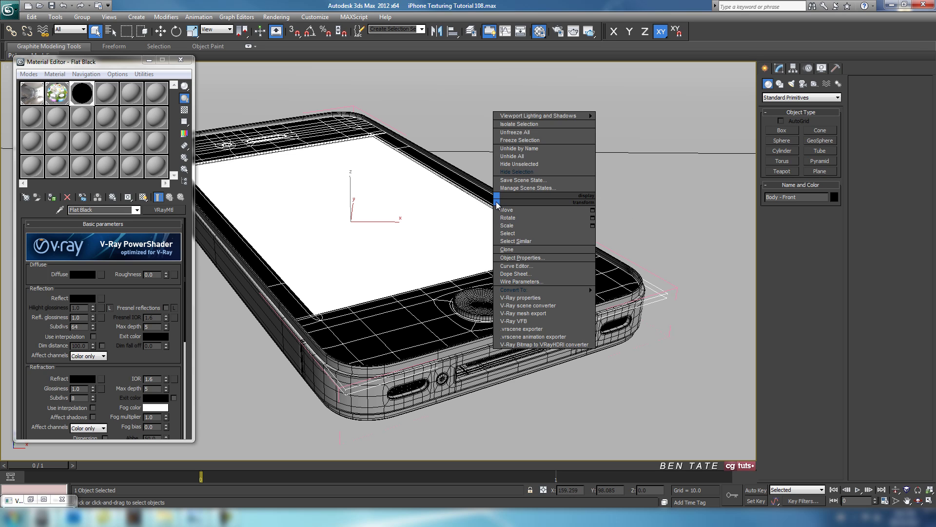
click(563, 164)
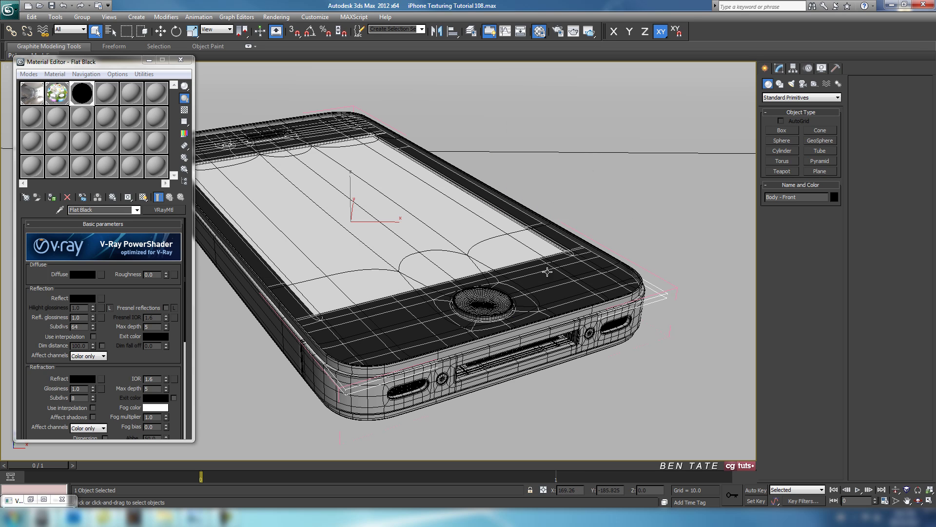
Step: Convert the fourth material slot to a VRayMtl and name it Glass
click(110, 102)
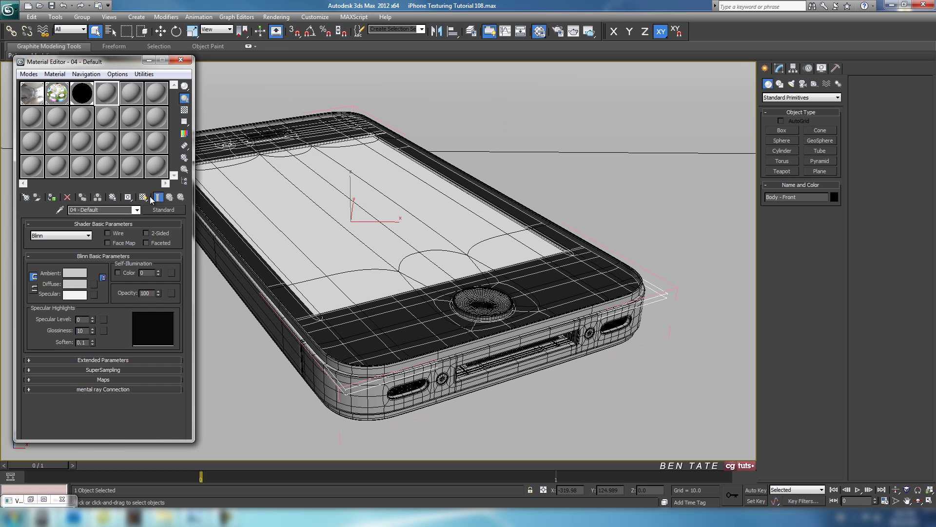
click(163, 210)
double_click(400, 241)
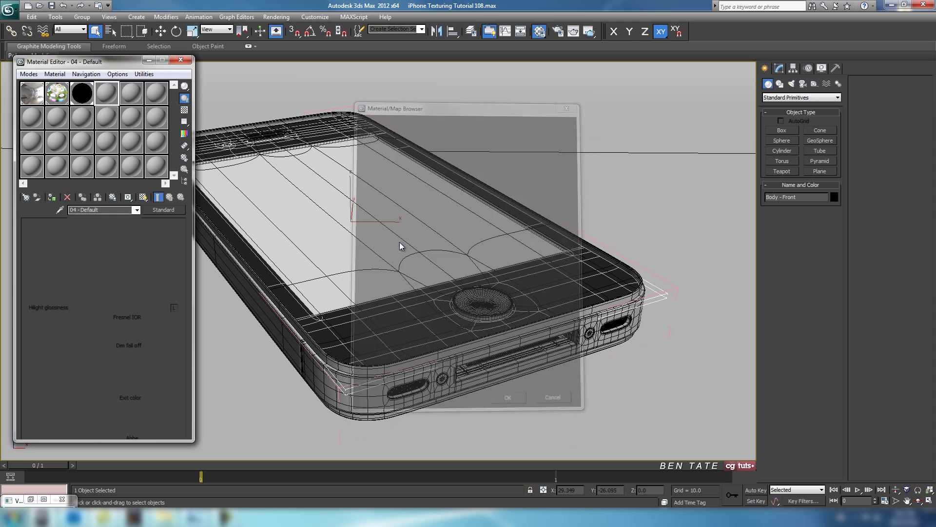
drag(105, 212, 45, 213)
text(Glass)
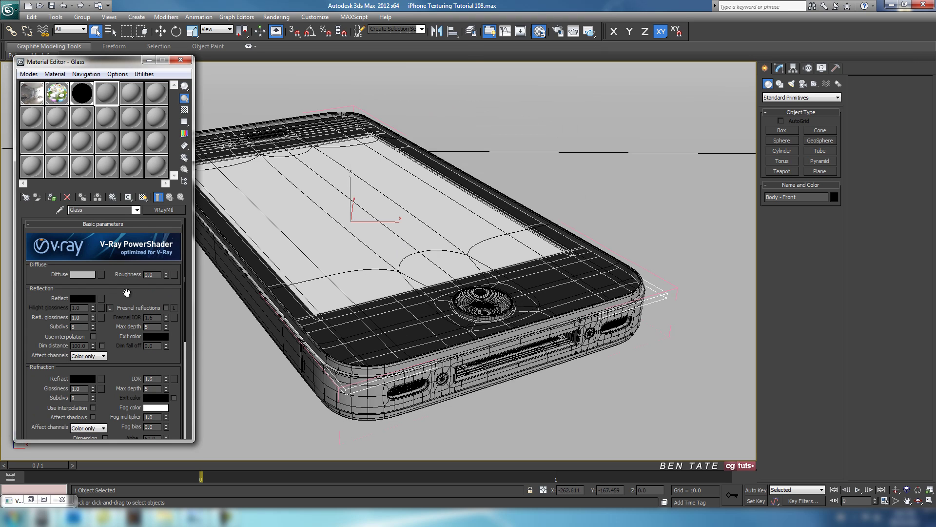
Step: Start a V-Ray RT ActiveShade render of the camera view at 480x270 and close the render settings
key(F10)
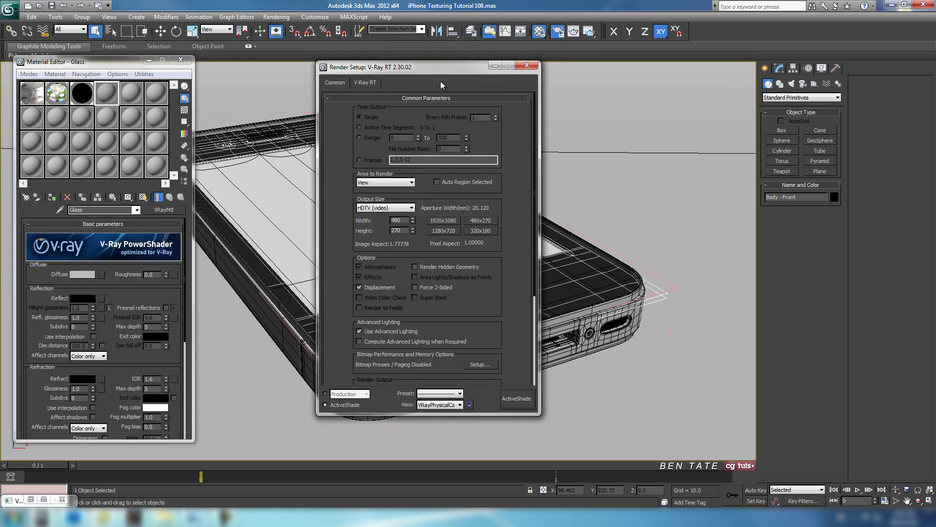
drag(362, 42, 439, 74)
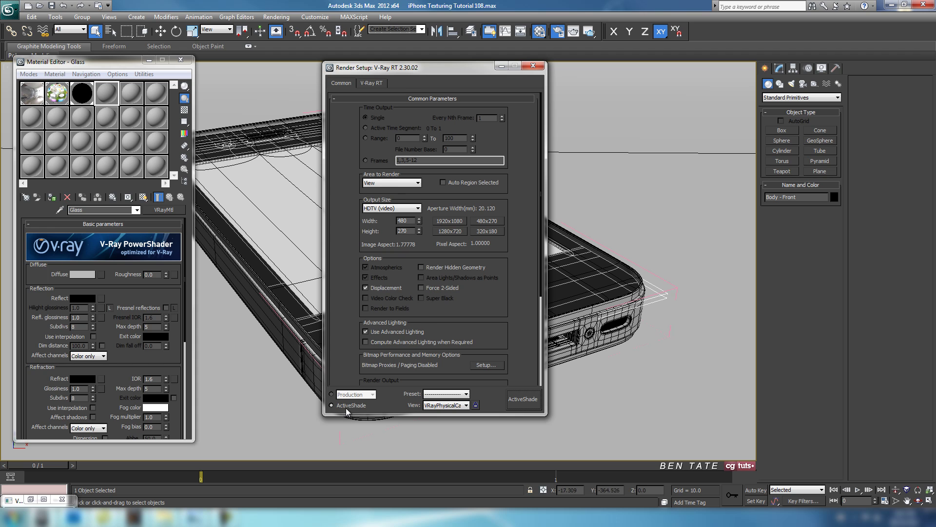
click(530, 406)
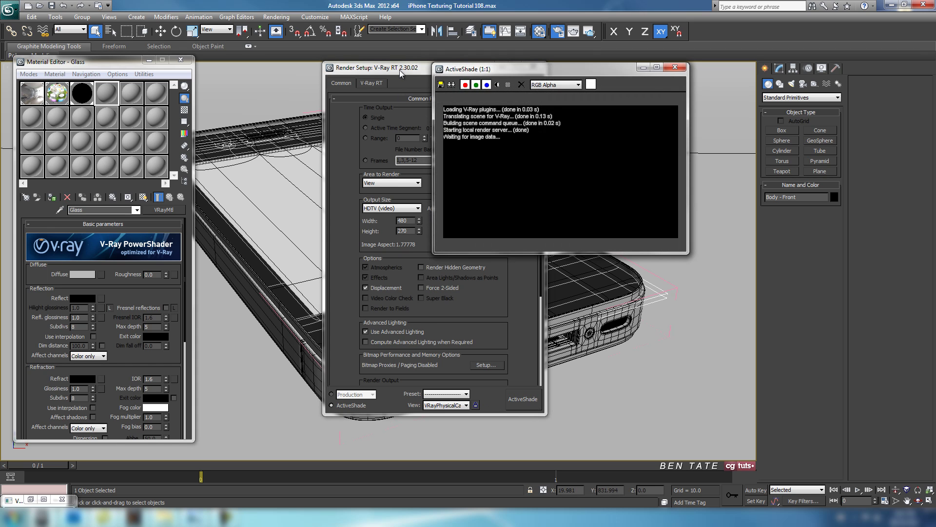
key(F10)
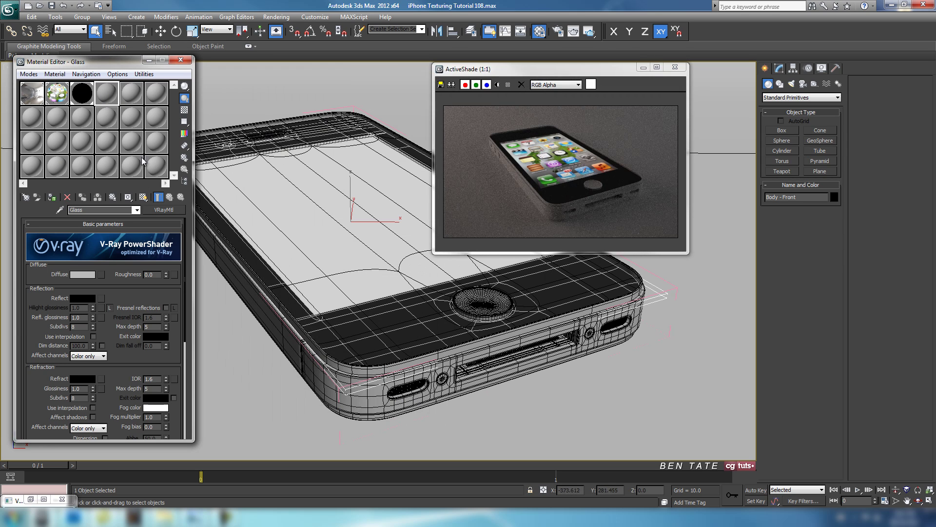
Step: Set the Glass material's diffuse colour to pure black
click(86, 274)
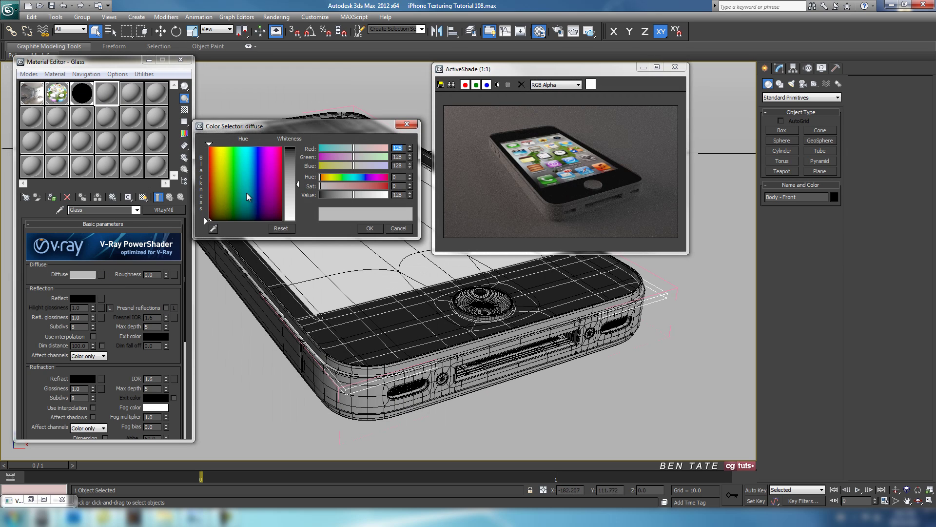
drag(296, 163, 296, 146)
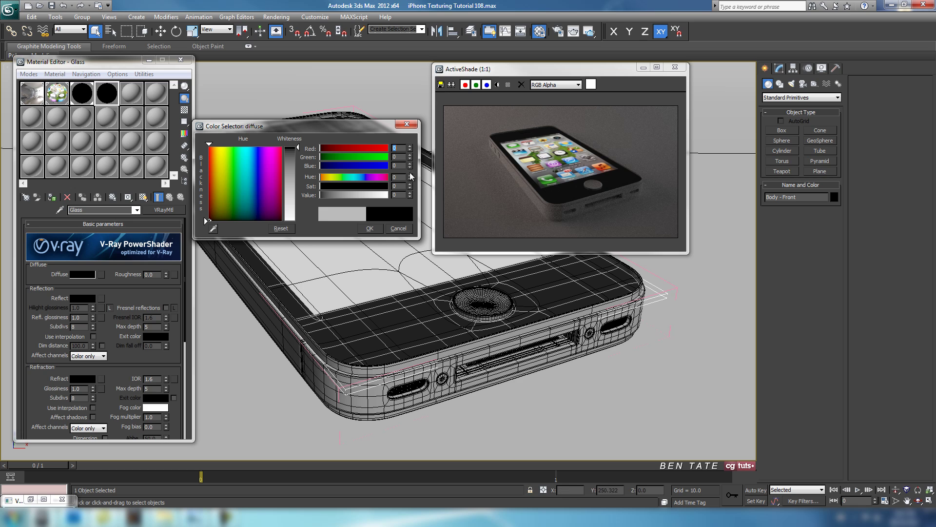
click(370, 228)
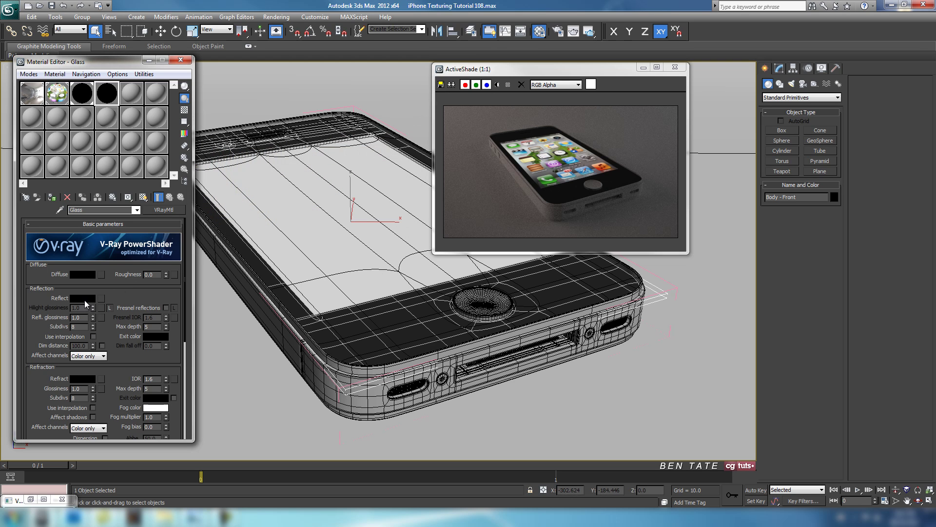
Step: Open the Glass material's reflection colour, select the phone's two glass panel objects by name and assign the Glass material to them
click(83, 298)
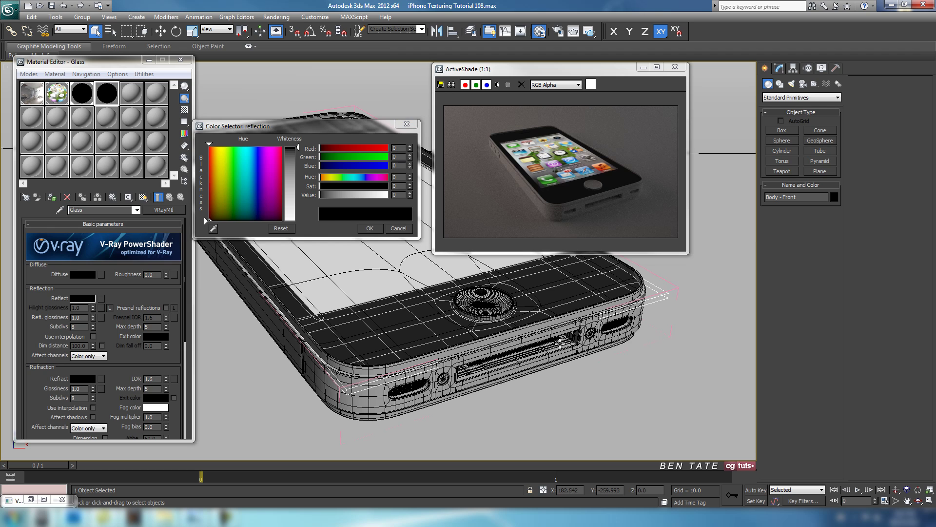
key(h)
click(149, 178)
ctrl+click(149, 186)
click(244, 383)
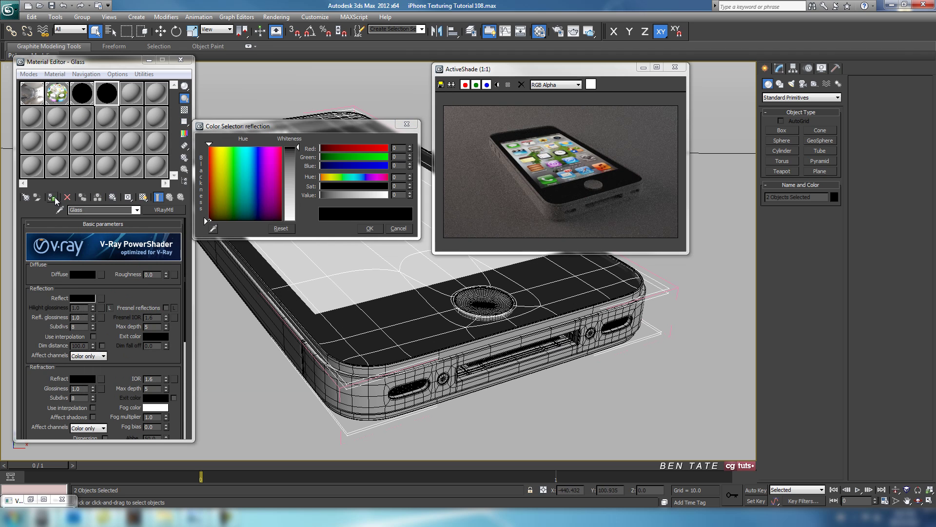
click(52, 198)
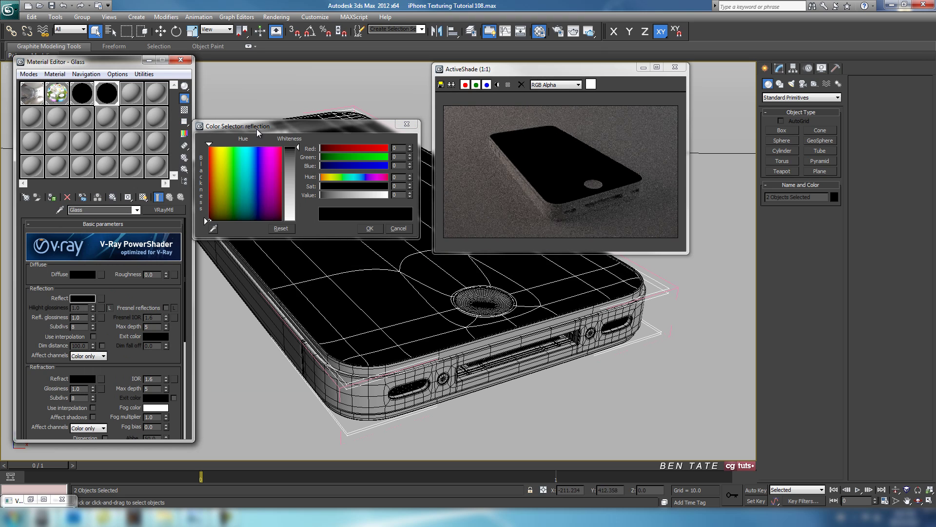
Step: Set the Glass material's reflection colour to a dark grey with value 20
drag(293, 157, 292, 171)
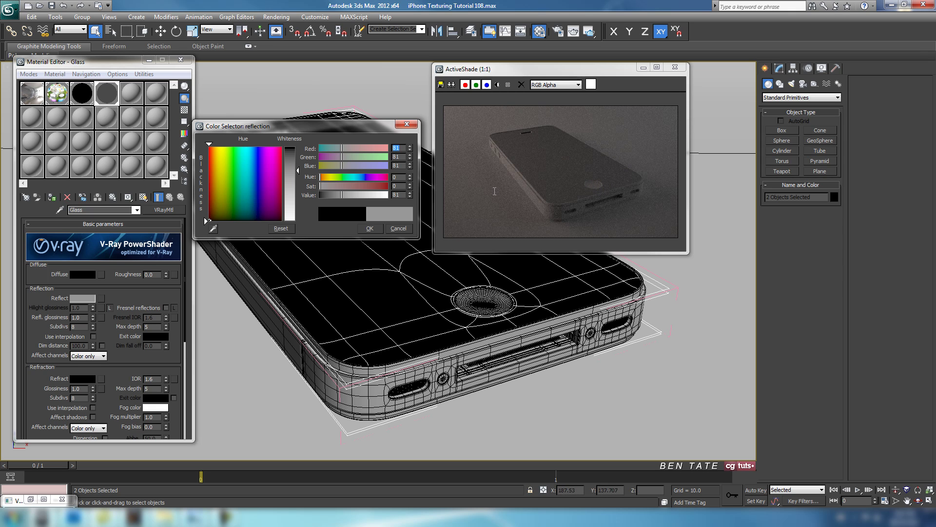
drag(297, 169, 304, 156)
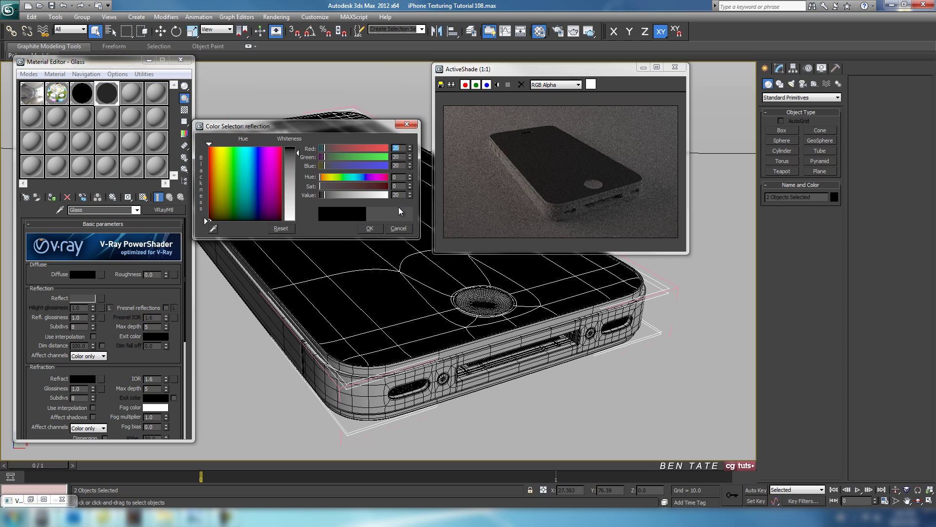
click(370, 228)
Step: Set the Glass material's refraction colour to a near-white grey with value 245
drag(117, 295, 130, 243)
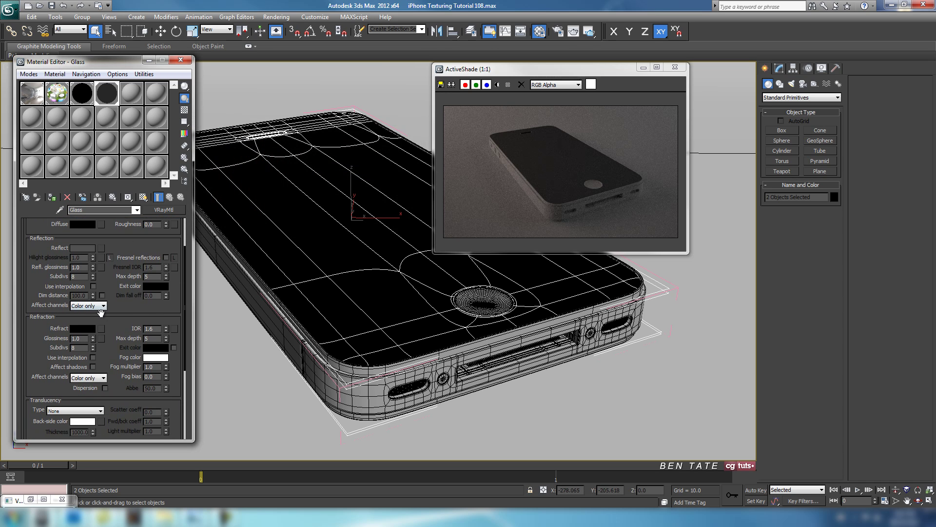
click(88, 331)
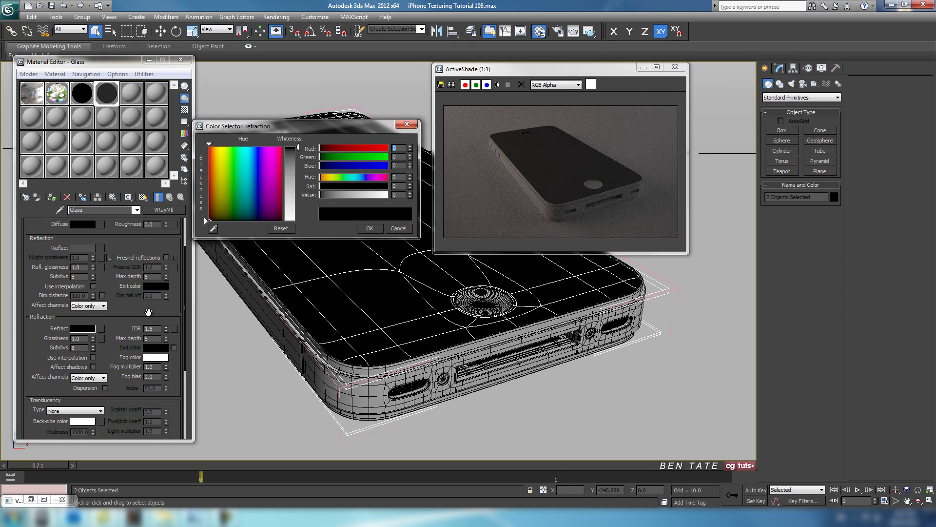
drag(300, 147, 299, 218)
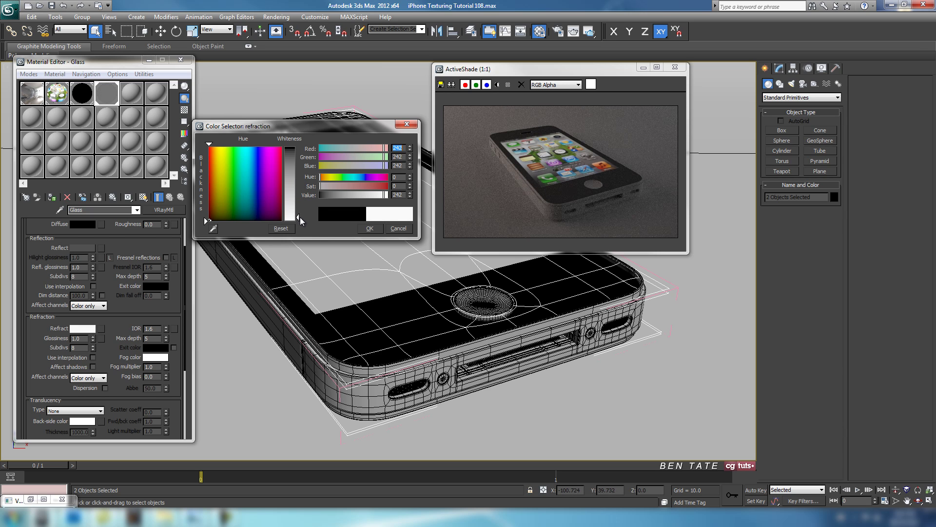
drag(302, 216, 302, 218)
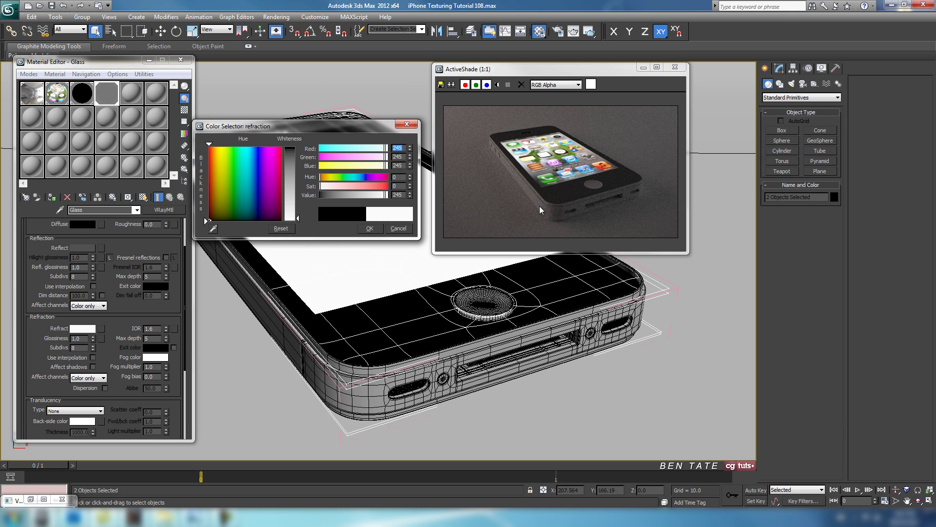
drag(364, 128, 368, 124)
click(374, 225)
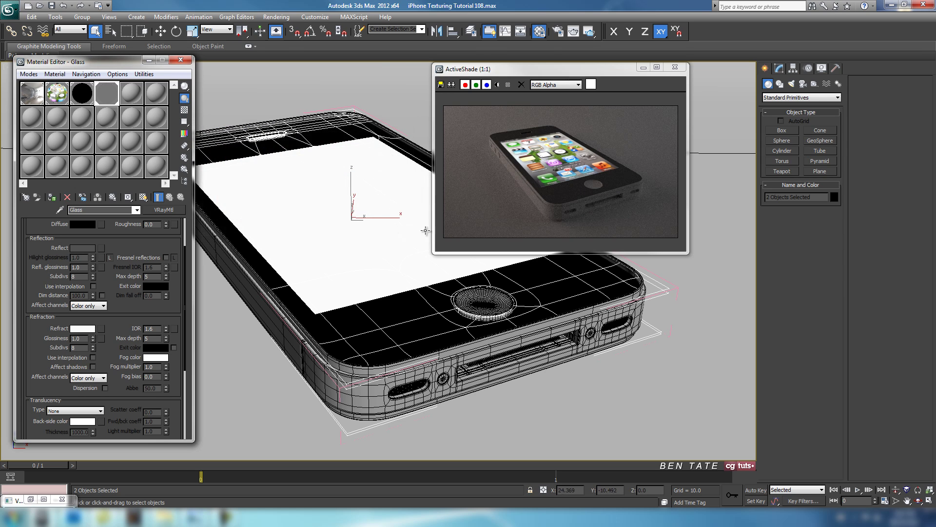
Step: Open an enlarged preview of the Glass material and turn on the checkered background behind its sample
drag(130, 324, 149, 319)
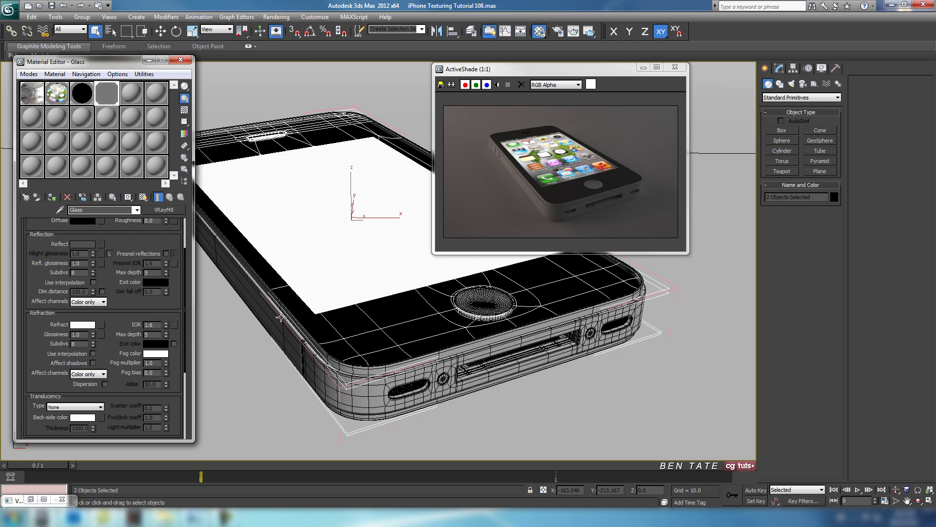
double_click(106, 92)
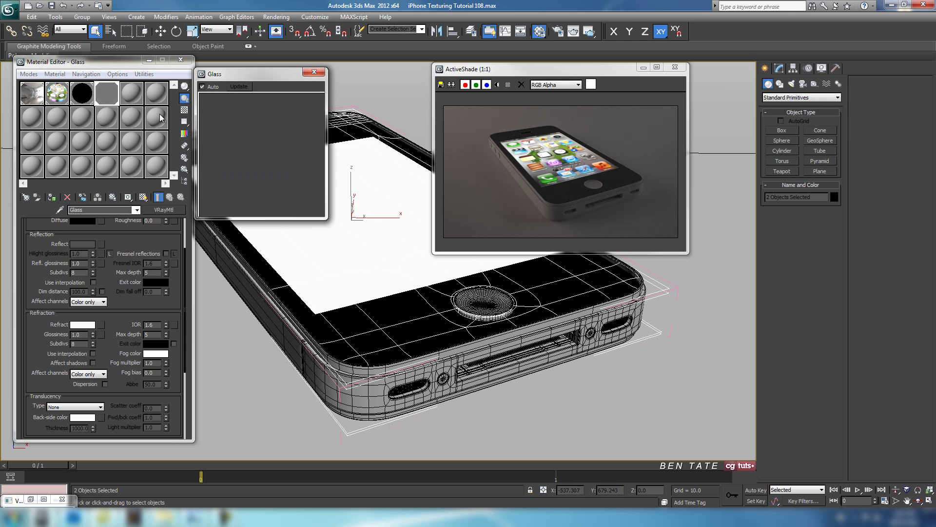
click(184, 109)
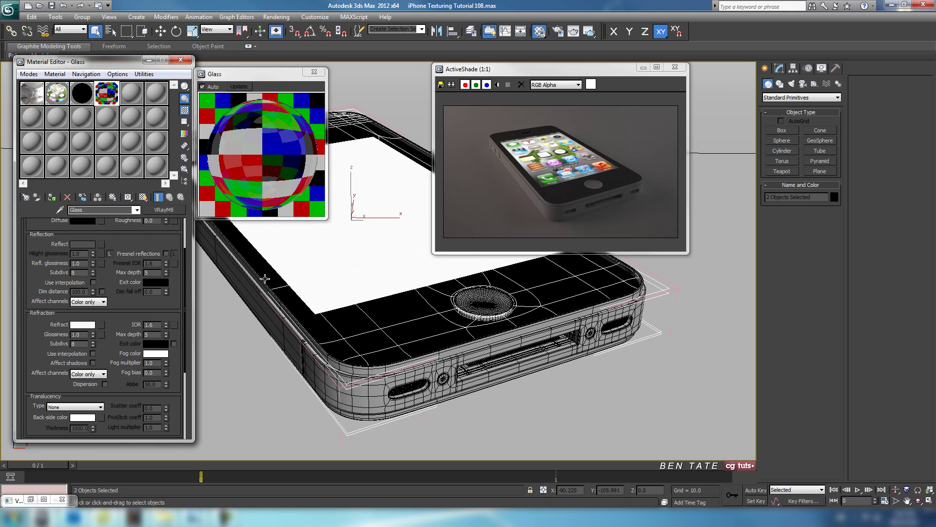
Step: Set both the reflection and the refraction subdivs of the Glass material to 128
drag(108, 280, 111, 333)
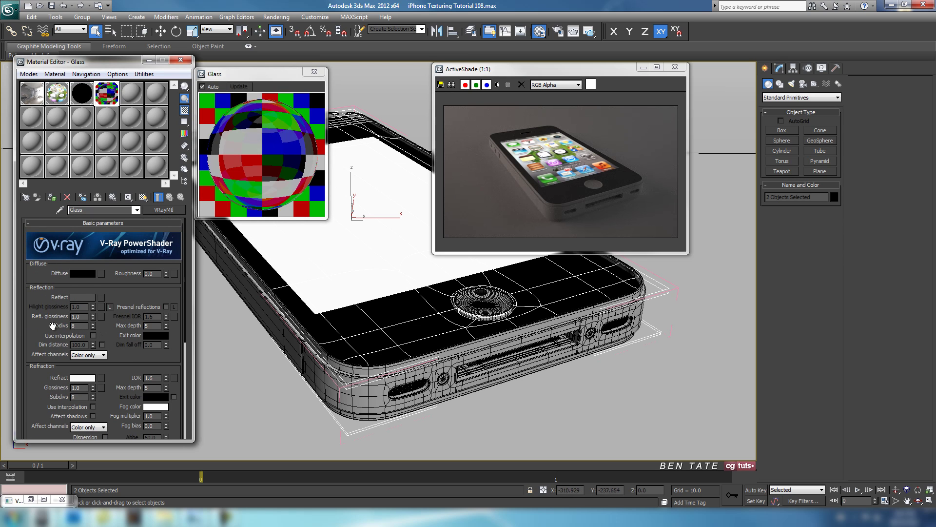
drag(124, 292, 127, 291)
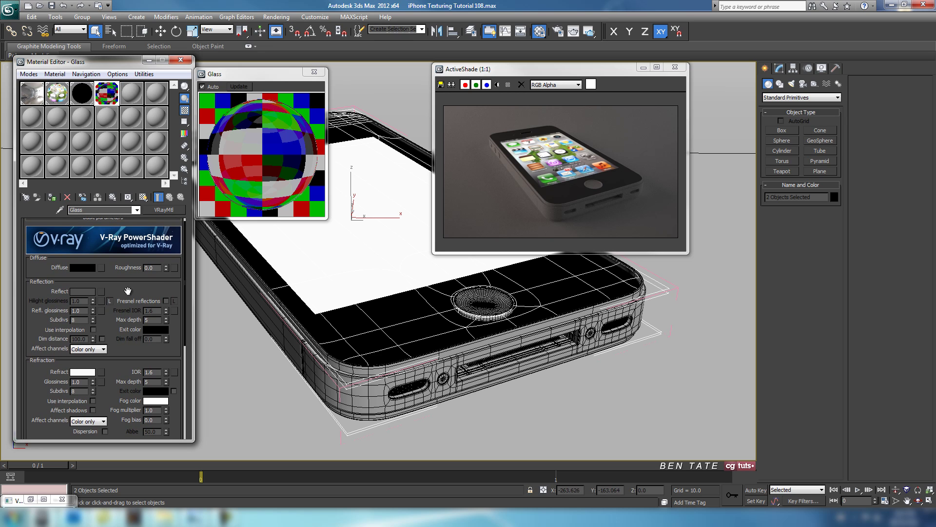
click(80, 320)
text(128)
key(Return)
click(77, 393)
text(128)
key(Return)
drag(133, 370, 85, 401)
mouse_move(44, 375)
mouse_down()
mouse_move(43, 316)
mouse_move(56, 388)
mouse_up()
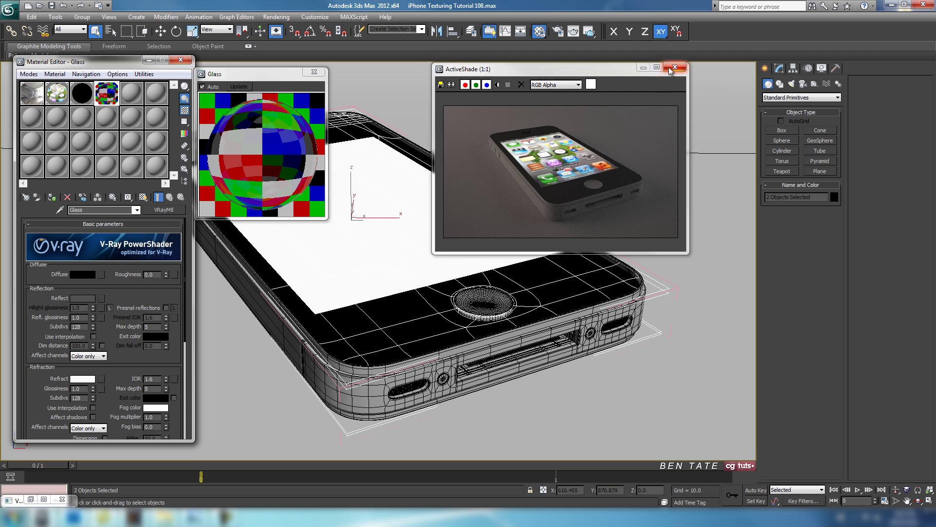
Step: Switch the render setup to Production and enable the reflection/refraction environment override with an instance of the HDRI Lights map
key(Escape)
key(F10)
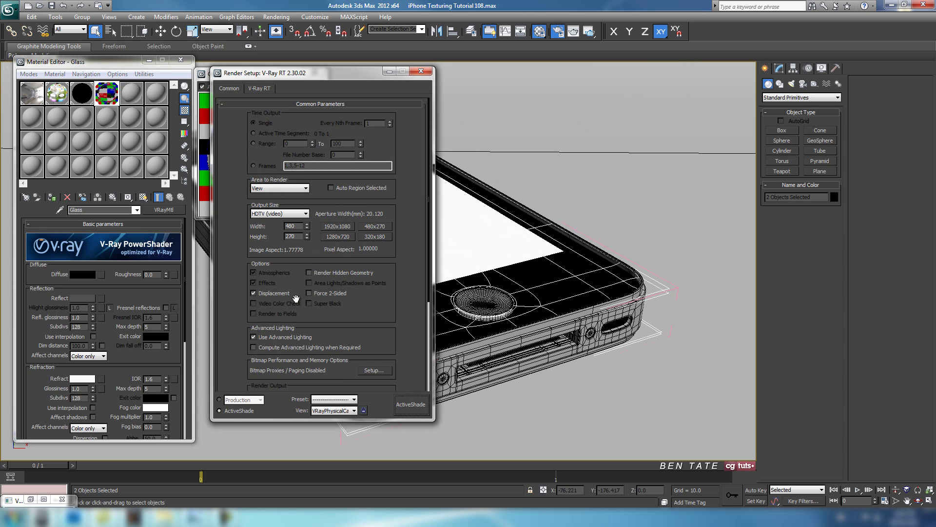
click(219, 400)
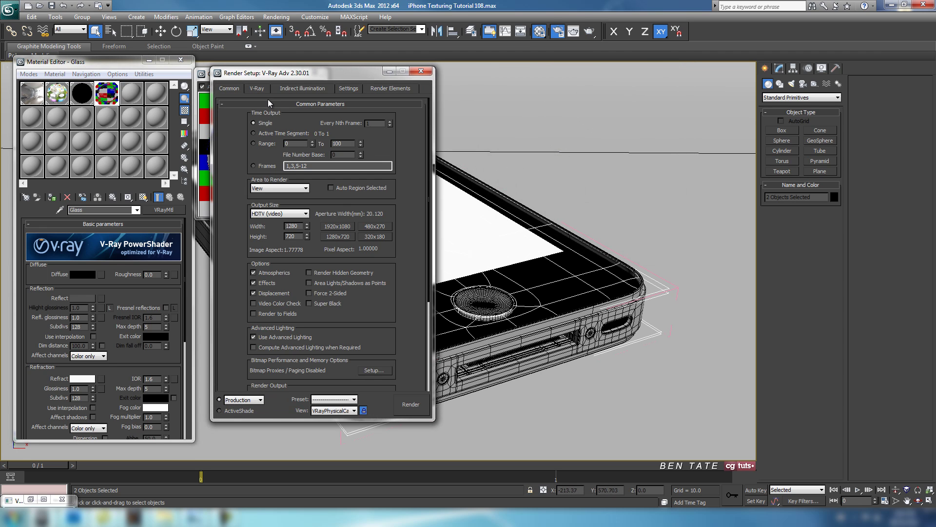
click(257, 88)
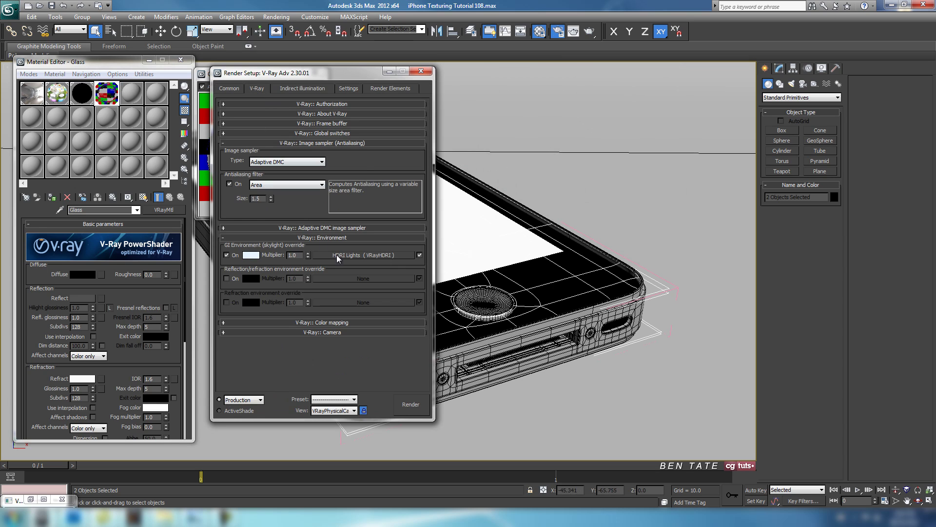
drag(371, 255, 342, 278)
click(227, 278)
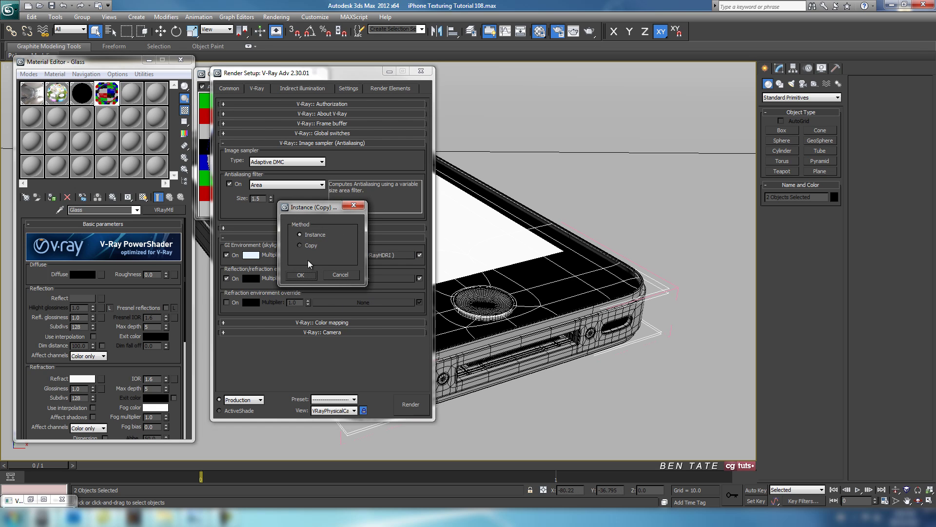
click(301, 275)
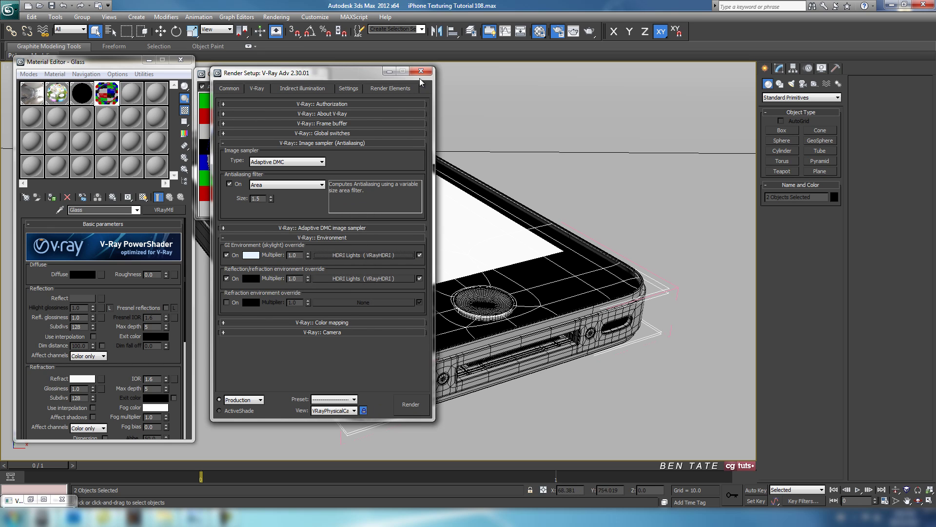
Step: Switch the render setup back to ActiveShade, start a new ActiveShade render of the camera view and close the render settings
click(219, 410)
click(413, 410)
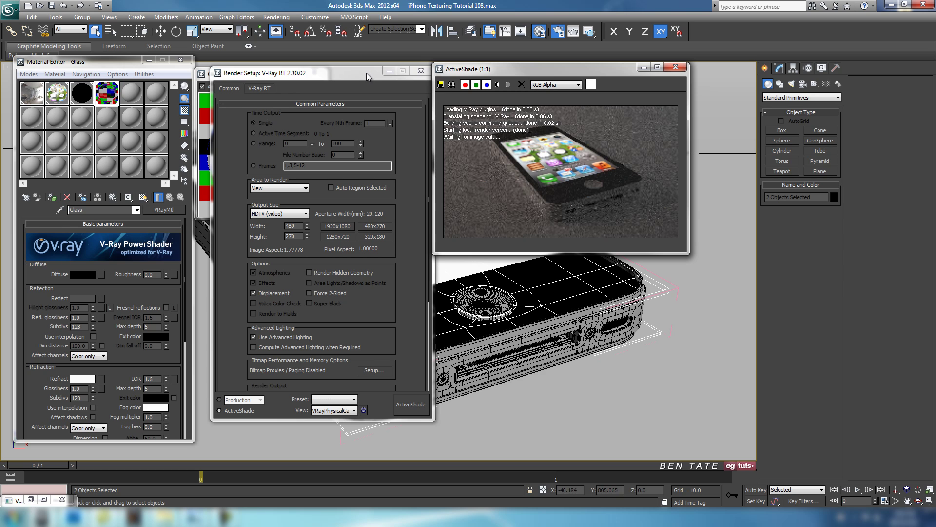
drag(365, 71, 341, 72)
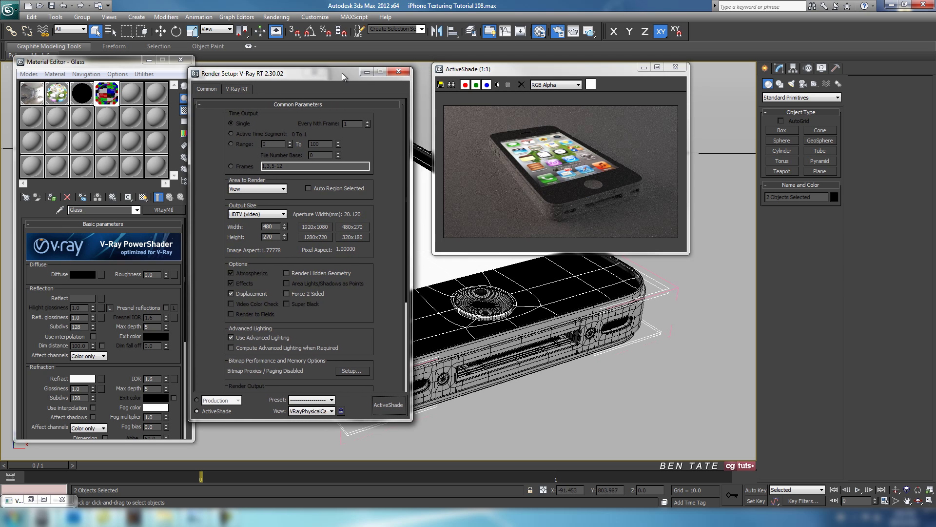
click(399, 71)
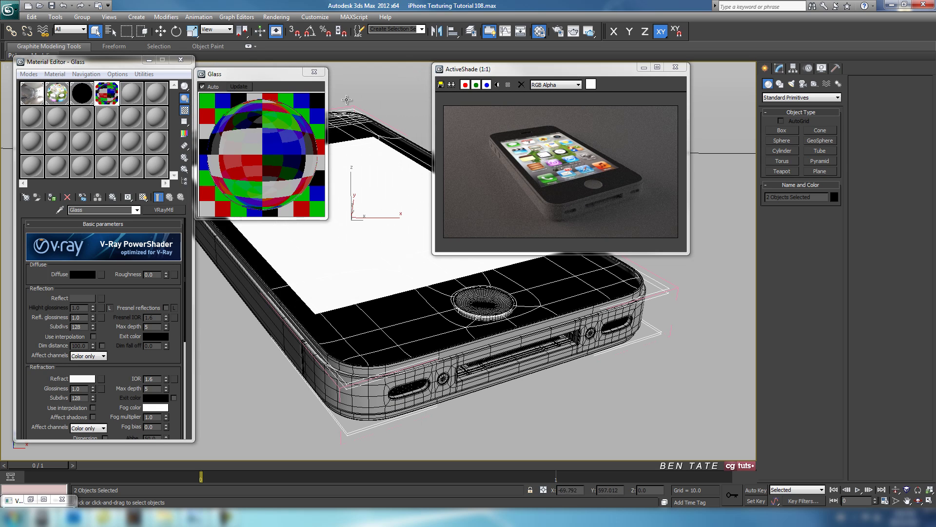
Step: Set the Glass material's reflection glossiness to 0.95 and close its enlarged preview
drag(279, 75, 282, 67)
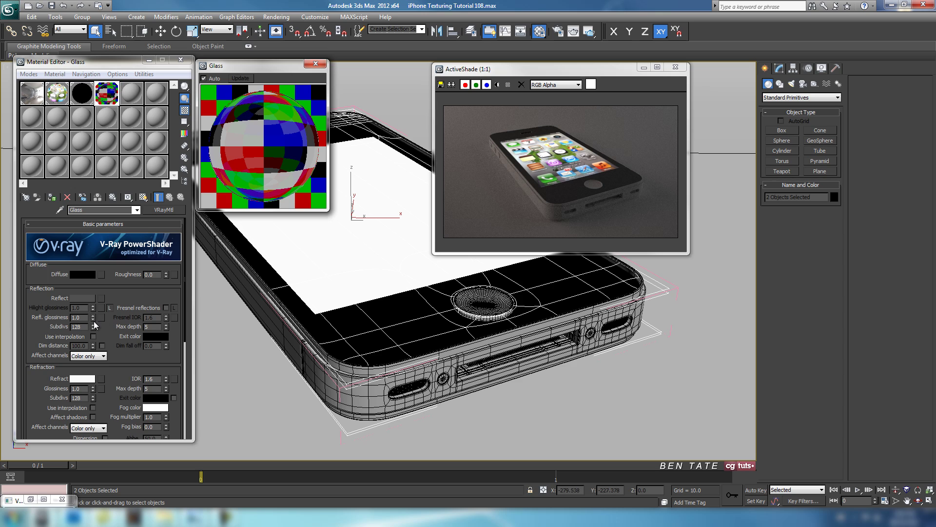
double_click(78, 317)
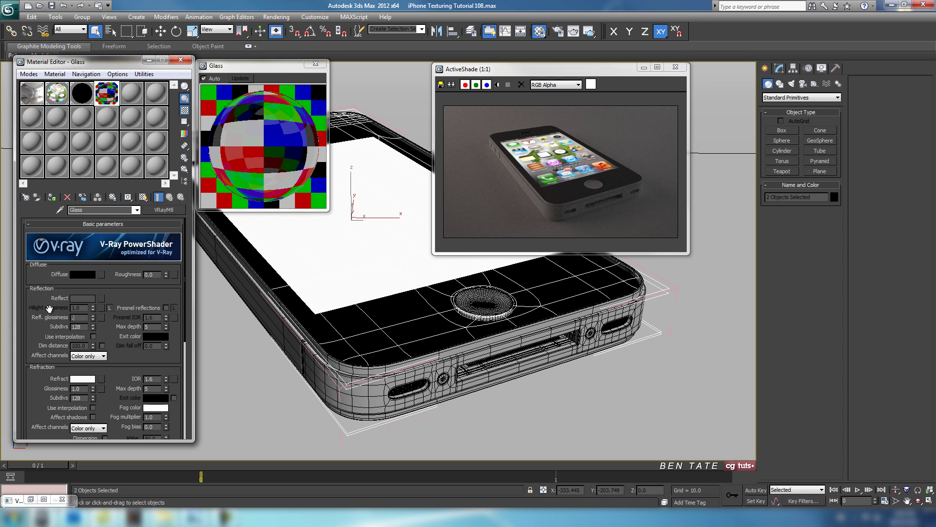
text(.95)
key(Return)
click(320, 66)
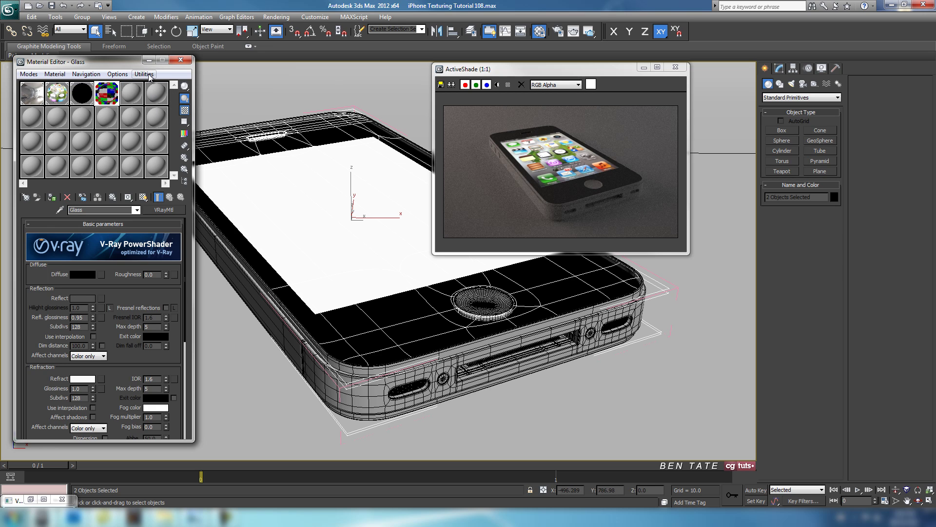
Step: Show the camera view in wireframe and create a sphere with a radius of about 60 at the middle of the phone
drag(634, 70, 680, 69)
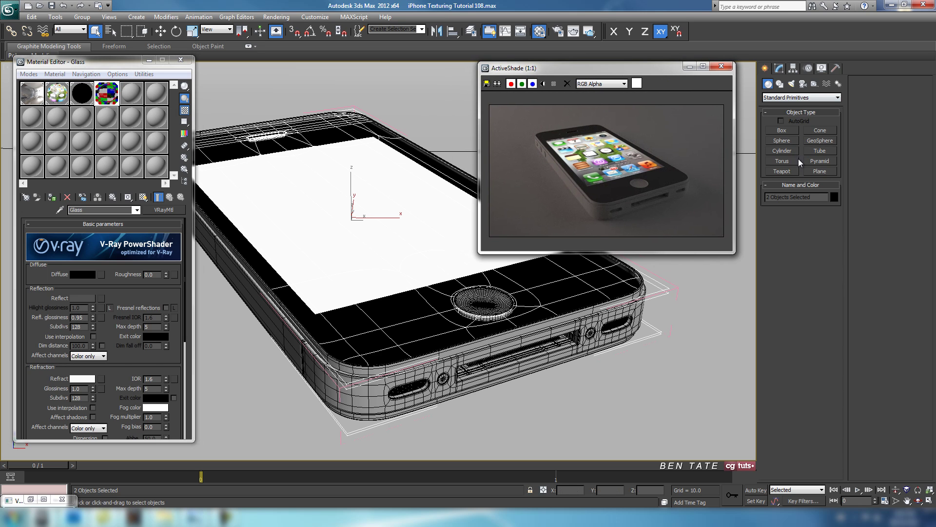
click(782, 141)
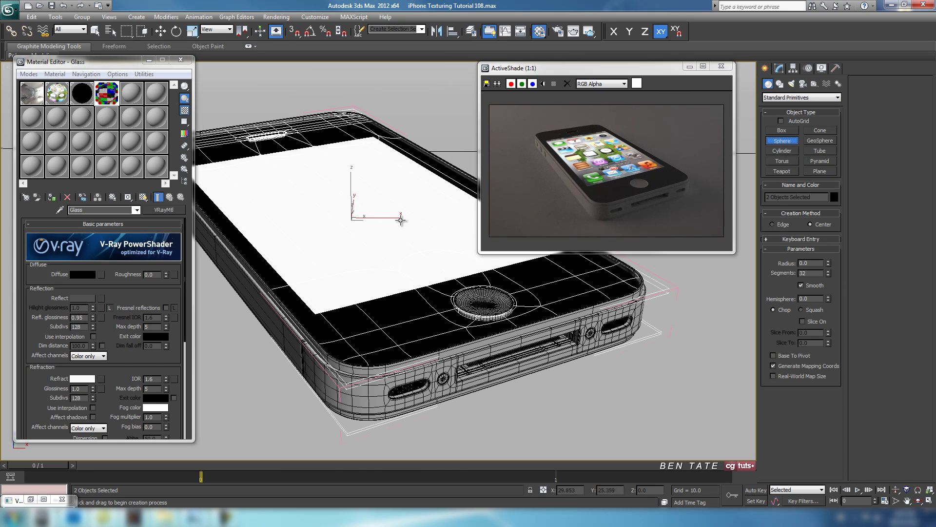
key(F3)
drag(354, 217, 396, 217)
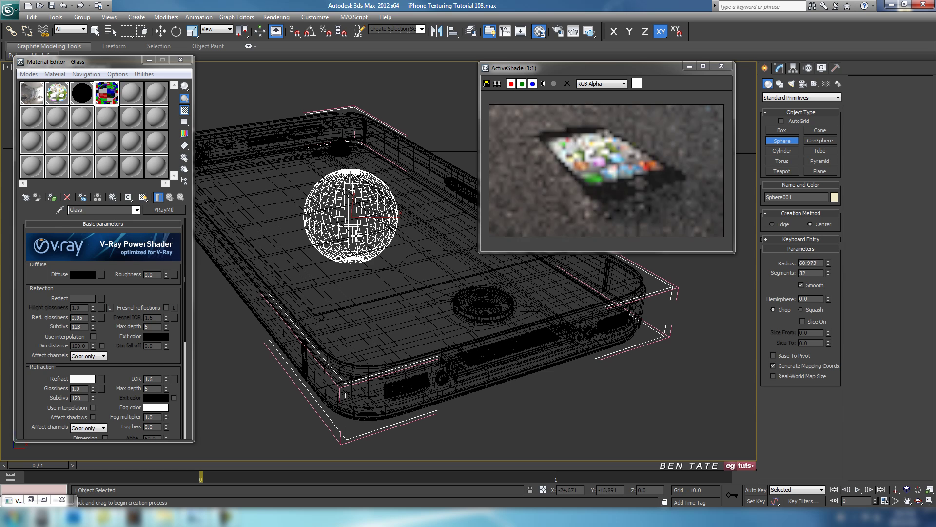
Step: Raise the sphere vertically above the phone to a Z position of about 133
key(w)
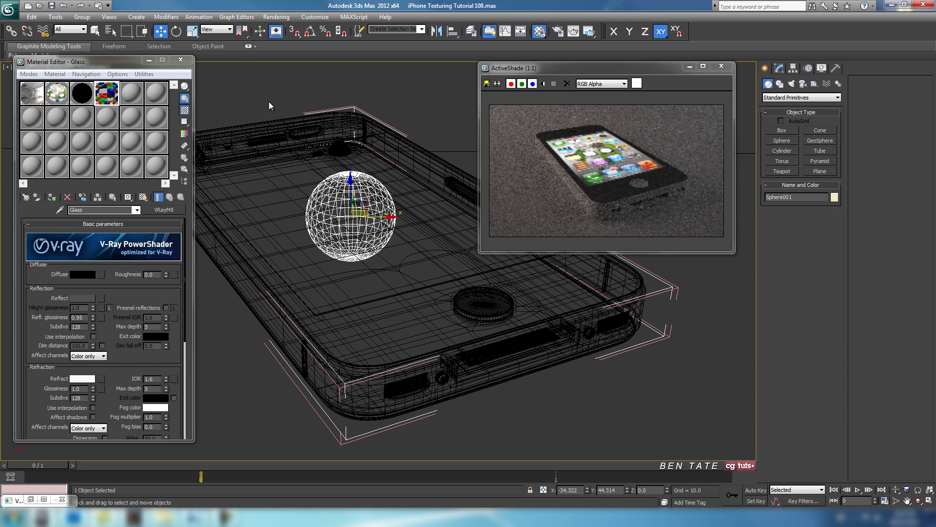
drag(351, 188, 349, 80)
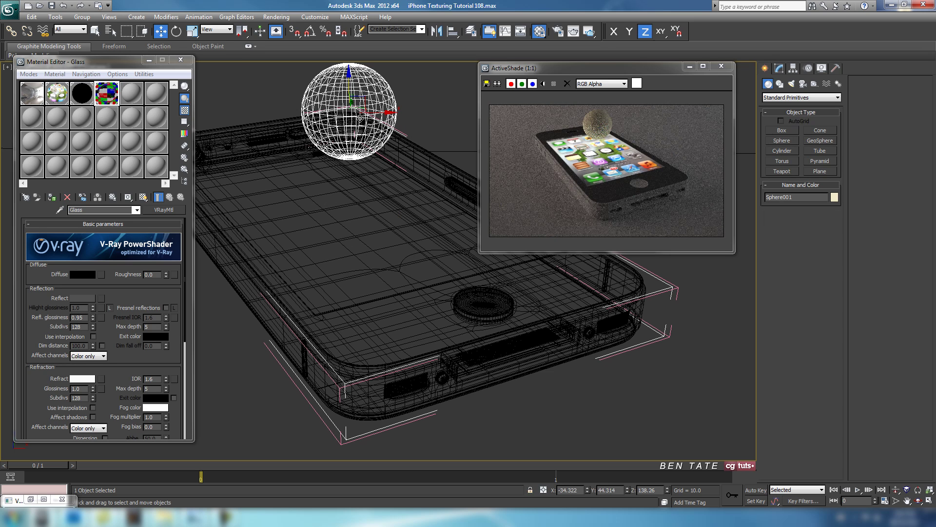
drag(349, 106, 351, 105)
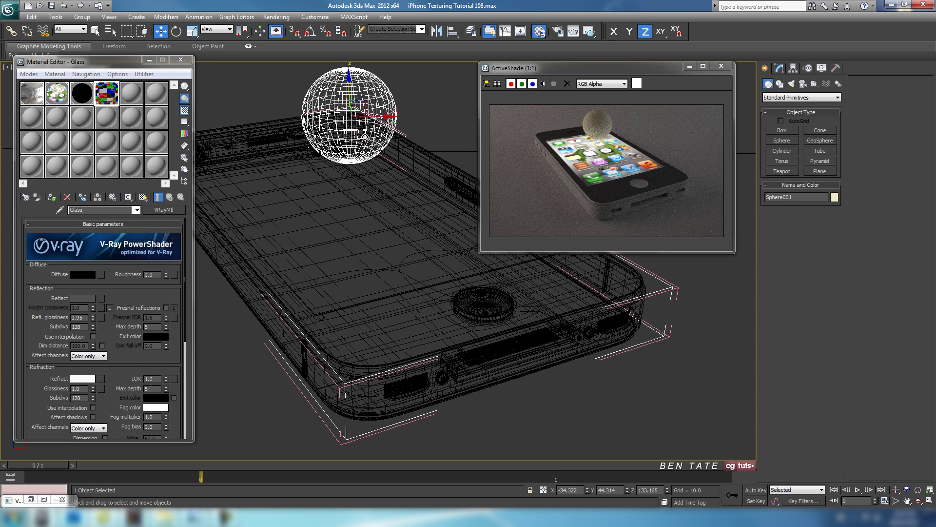
Step: Show all four viewports and move the sphere horizontally over the phone's home-button half to about X 70, Y -126
key(alt+w)
middle_drag(247, 136, 293, 142)
drag(266, 127, 279, 165)
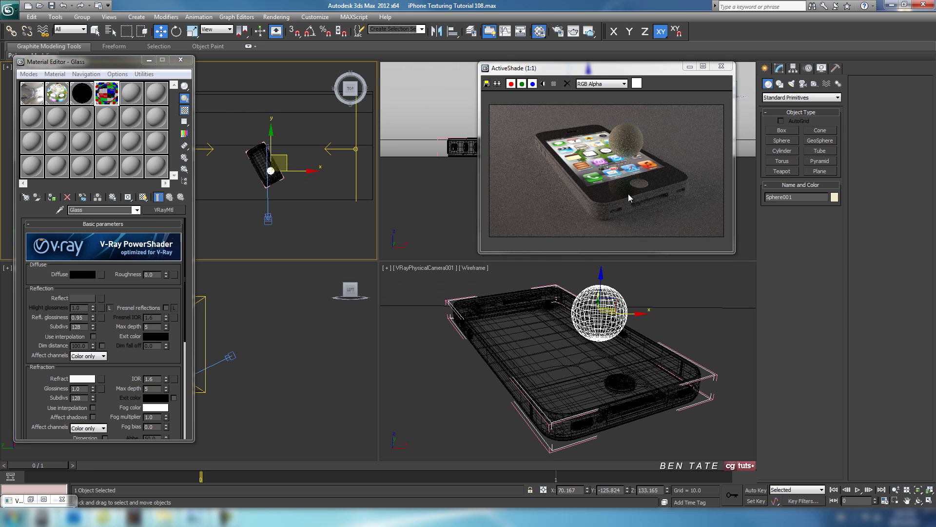
mouse_move(248, 347)
middle_down()
mouse_move(273, 345)
mouse_move(246, 338)
middle_up()
scroll(302, 334, up, 6)
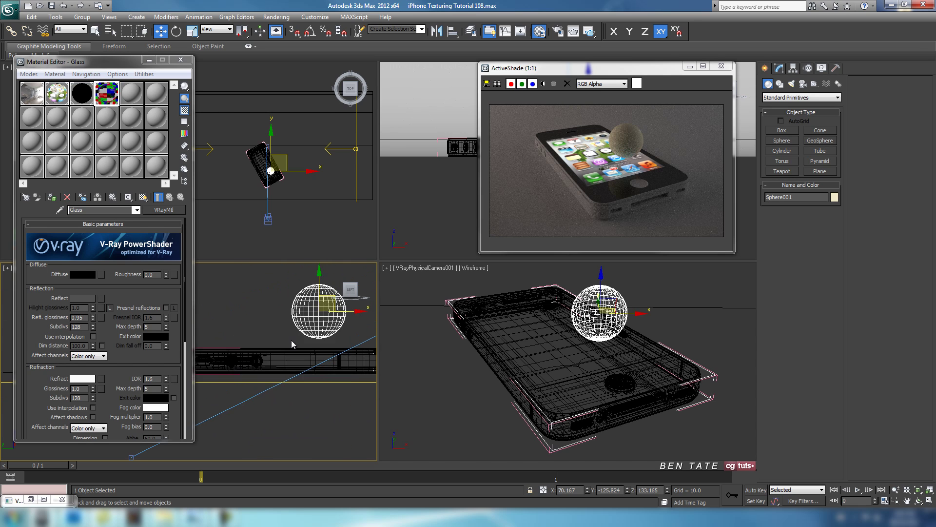
Step: Lower the sphere towards the phone to a Z position of about 115 and close the ActiveShade render
drag(283, 307, 283, 319)
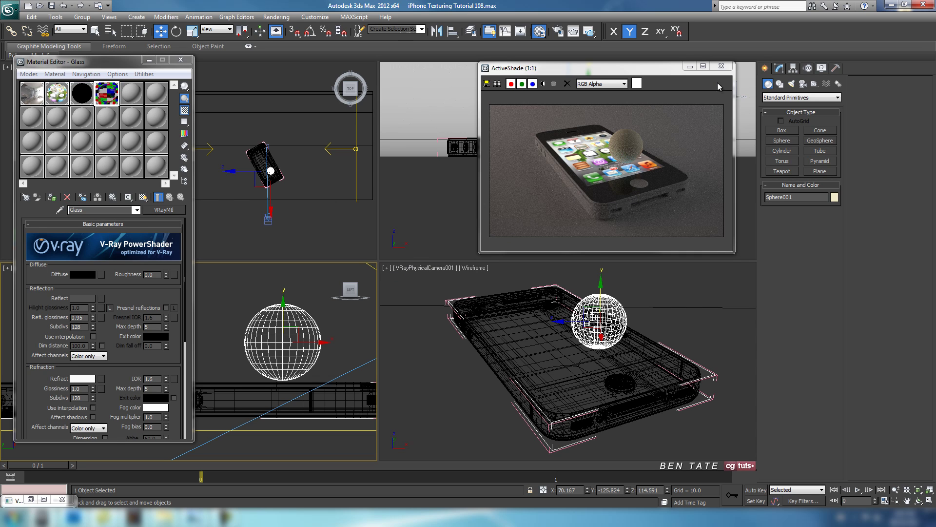
click(721, 66)
Step: Set the render output size to 1280 x 720, choose the VRayPhysicalCamera view and start an ActiveShade render
key(F10)
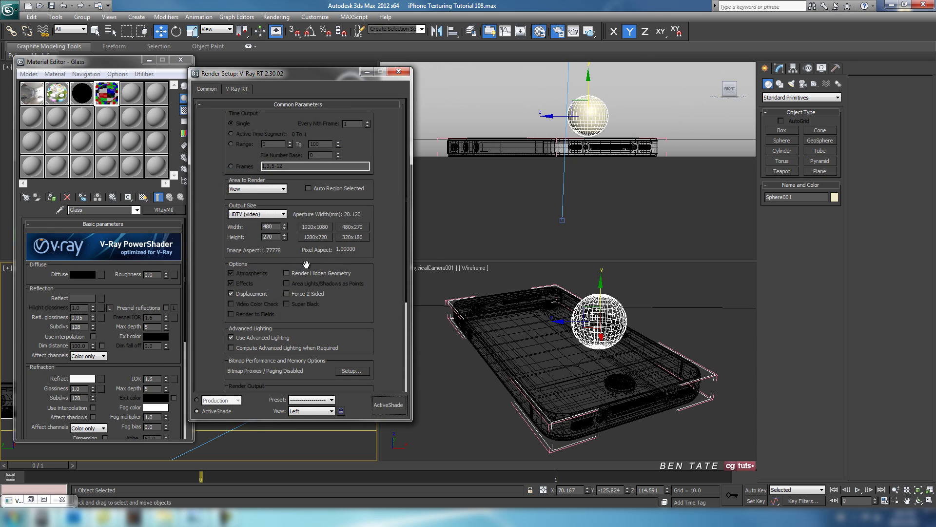
click(314, 238)
click(388, 405)
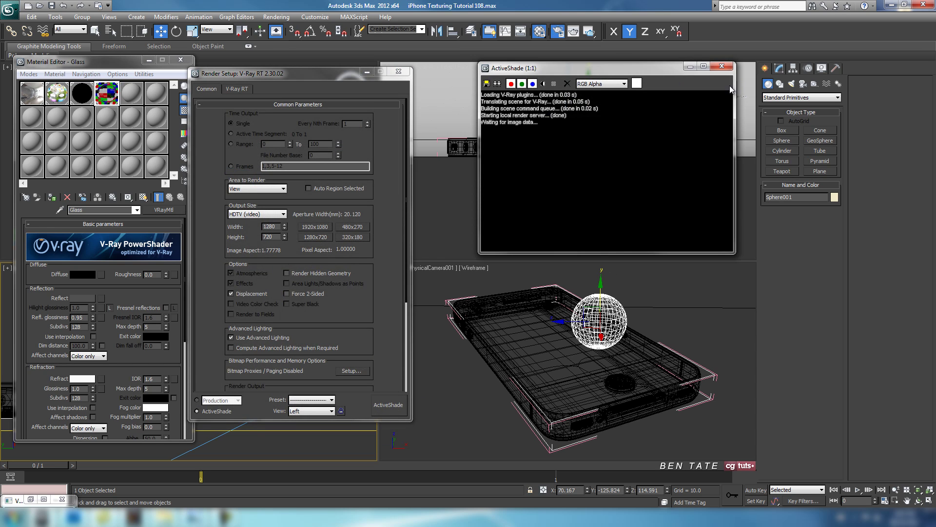
click(729, 66)
click(332, 410)
click(332, 432)
click(389, 405)
Step: Enlarge the ActiveShade window to examine the sphere's reflection on the phone, and close it along with Render Setup
drag(577, 73, 120, 50)
drag(335, 234, 761, 441)
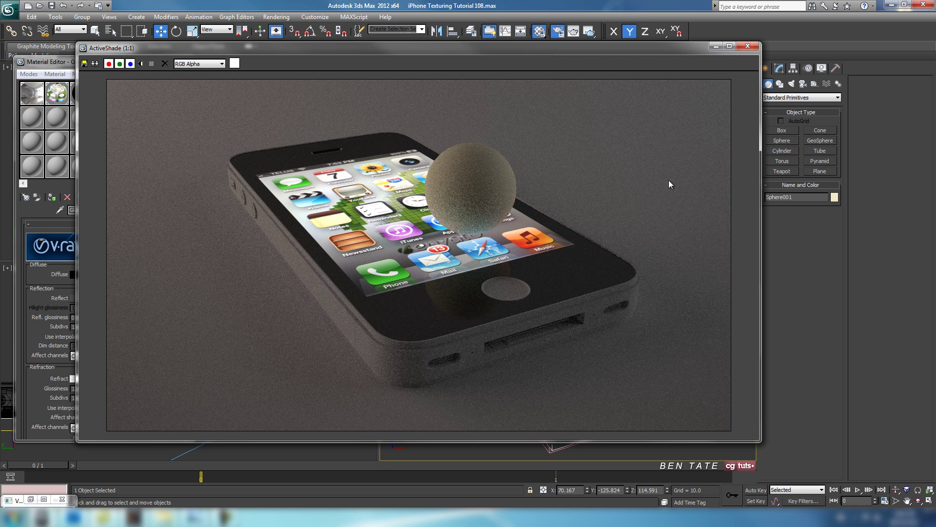
click(748, 47)
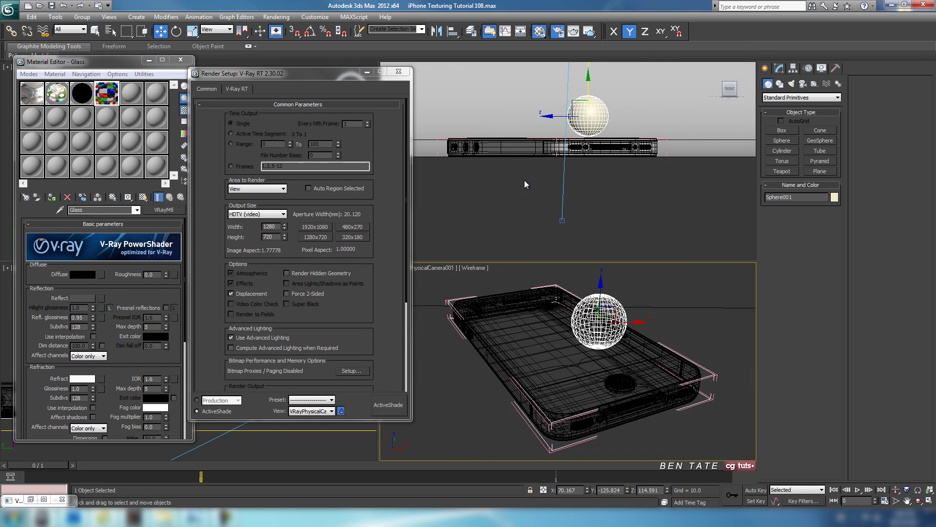
click(398, 72)
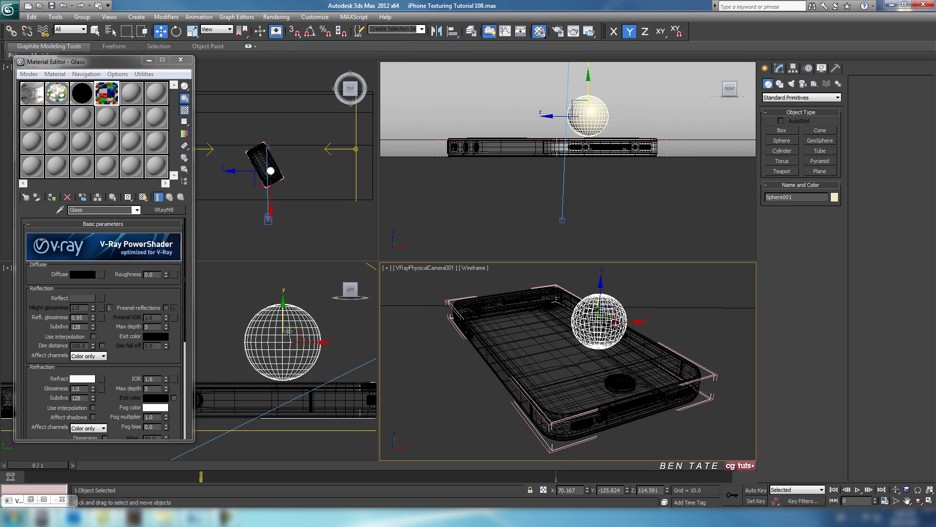
Step: Show the camera view shaded and maximize it
click(115, 84)
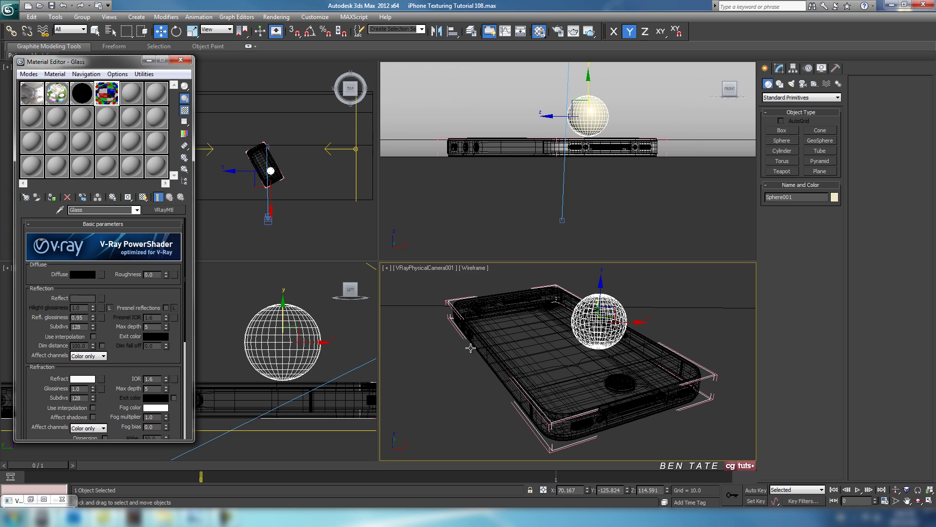
key(F3)
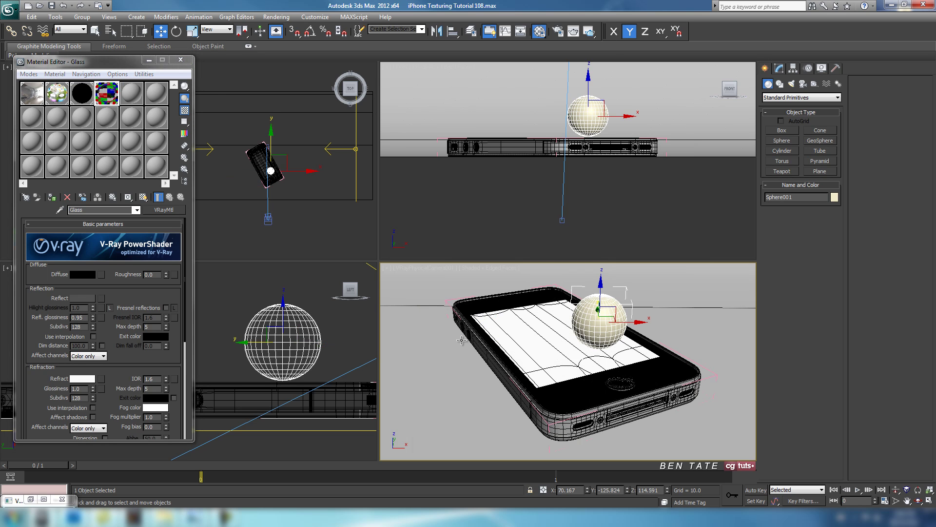
key(alt+w)
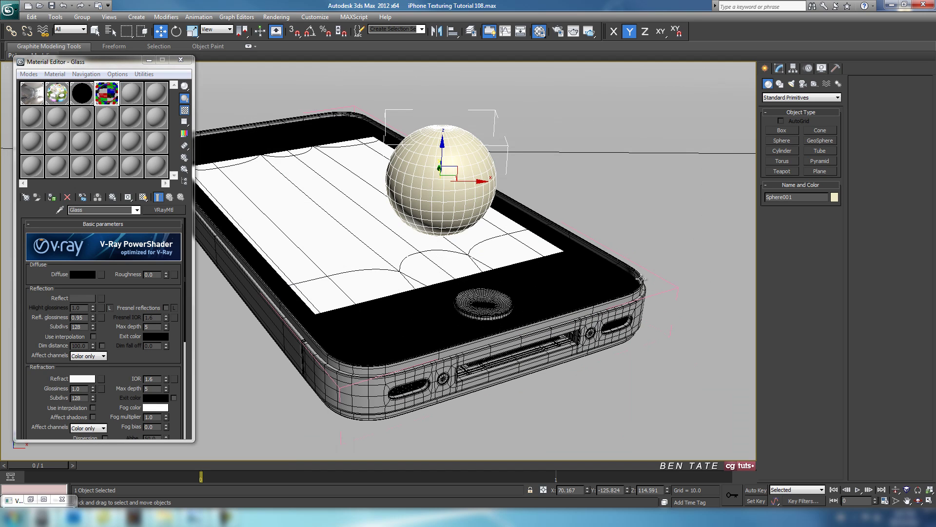
Step: Turn the unused material sample after Glass into a VRayMtl and name it Frame
click(127, 97)
click(164, 210)
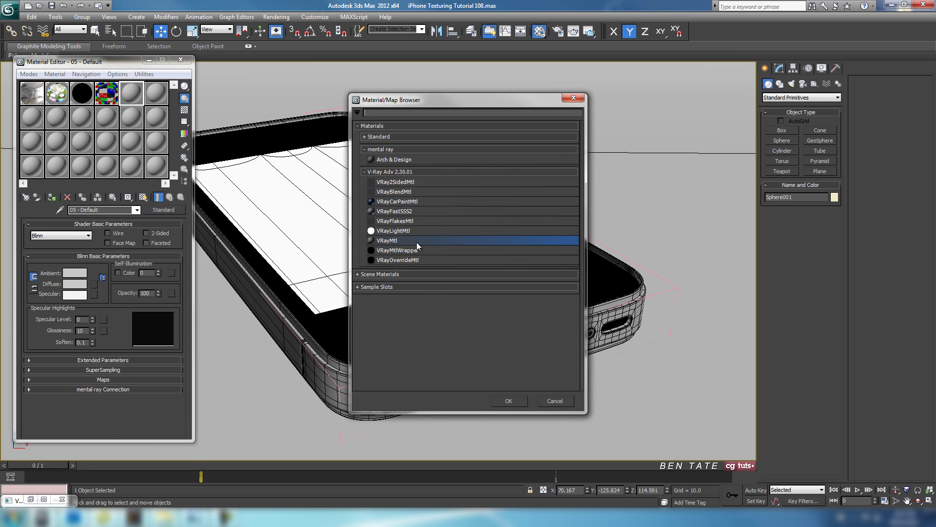
double_click(408, 245)
drag(108, 210, 1, 213)
text(Frame)
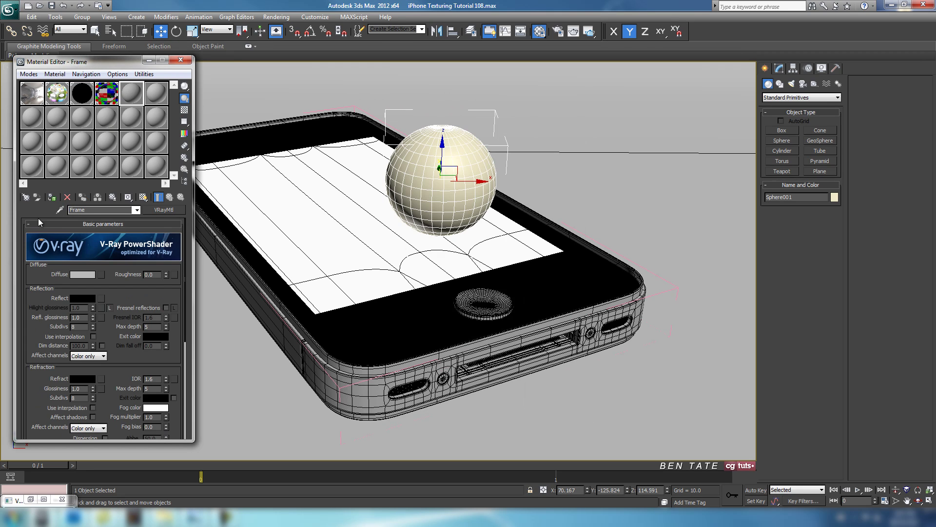
Step: Open an enlarged preview of the Frame material with a checkered background and set its diffuse colour to near-black, value 3
double_click(132, 94)
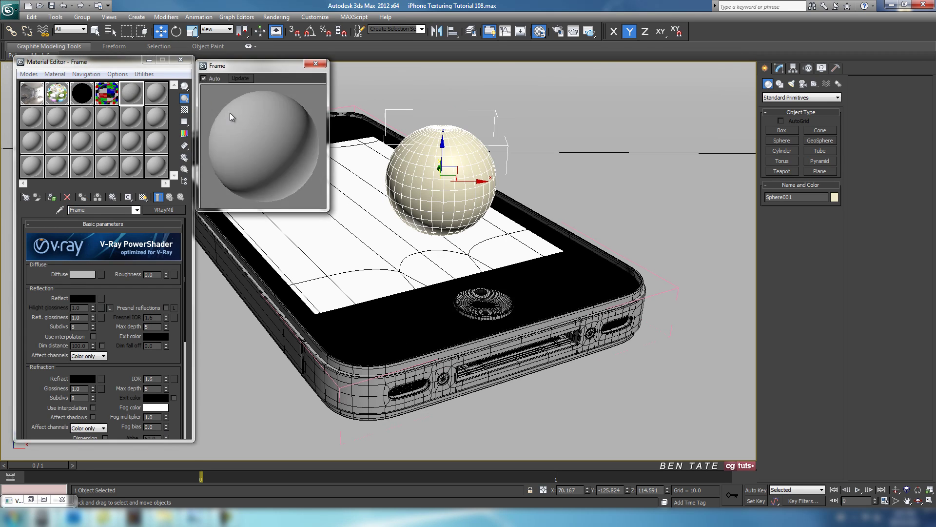
click(184, 110)
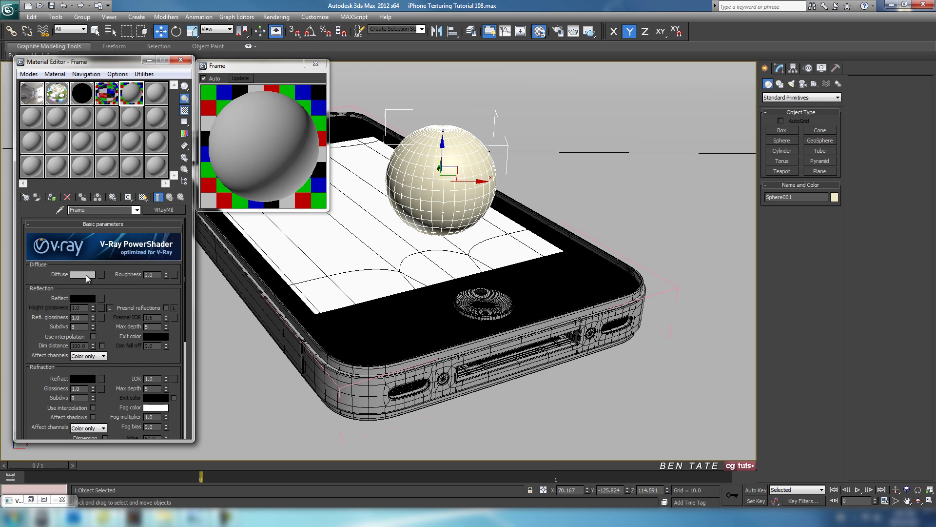
click(86, 274)
drag(340, 126, 341, 210)
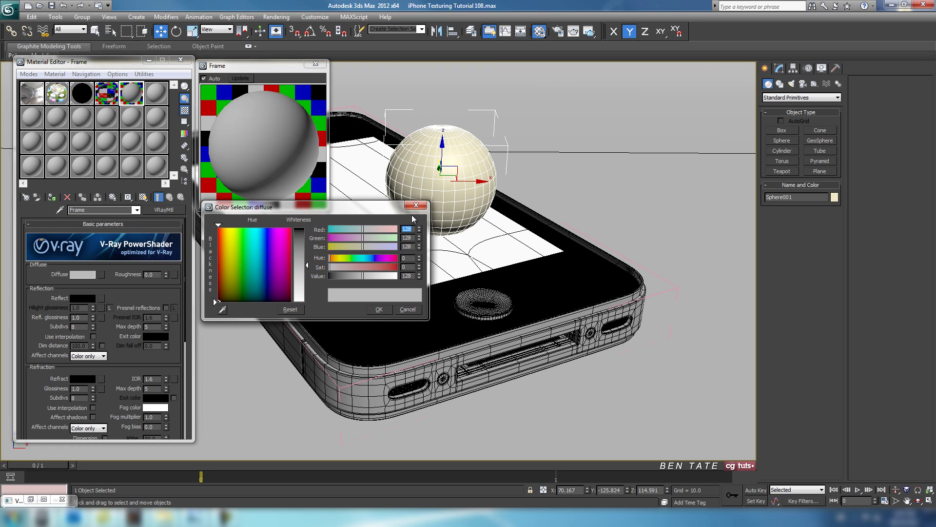
drag(305, 264, 312, 230)
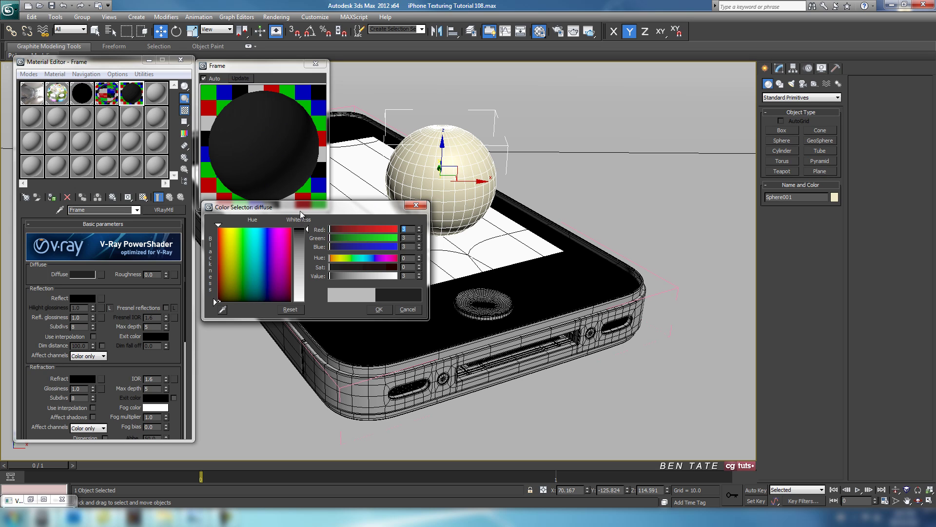
click(385, 309)
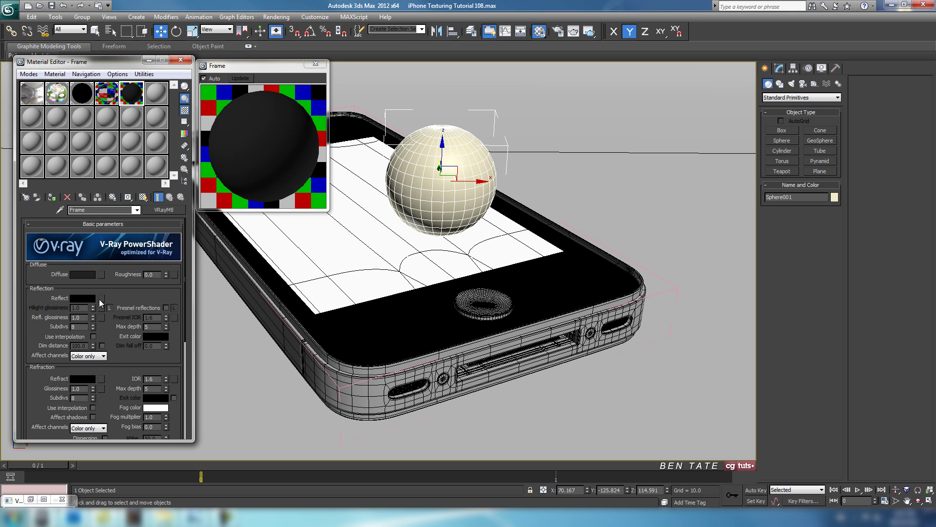
Step: Set the Frame material's reflection colour to a very dark grey with a value of 7
click(93, 300)
drag(322, 212, 300, 238)
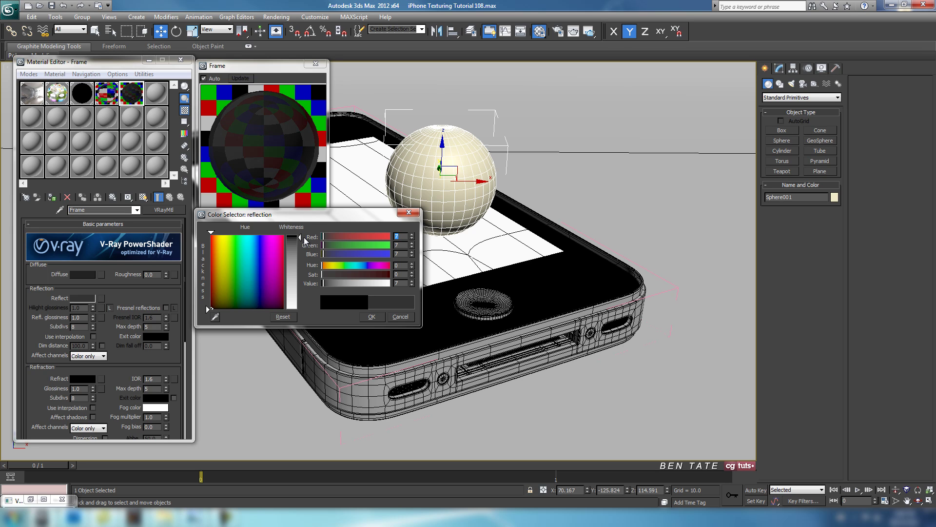
click(304, 237)
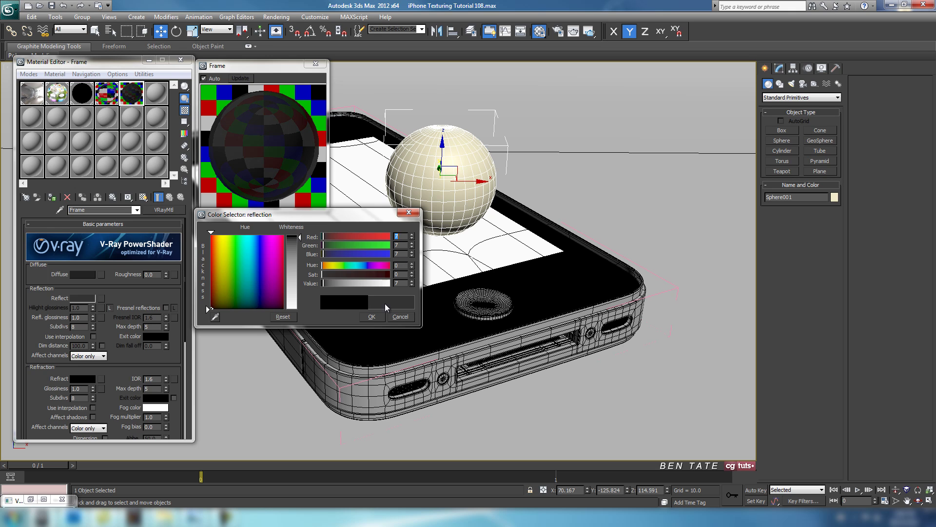
click(370, 317)
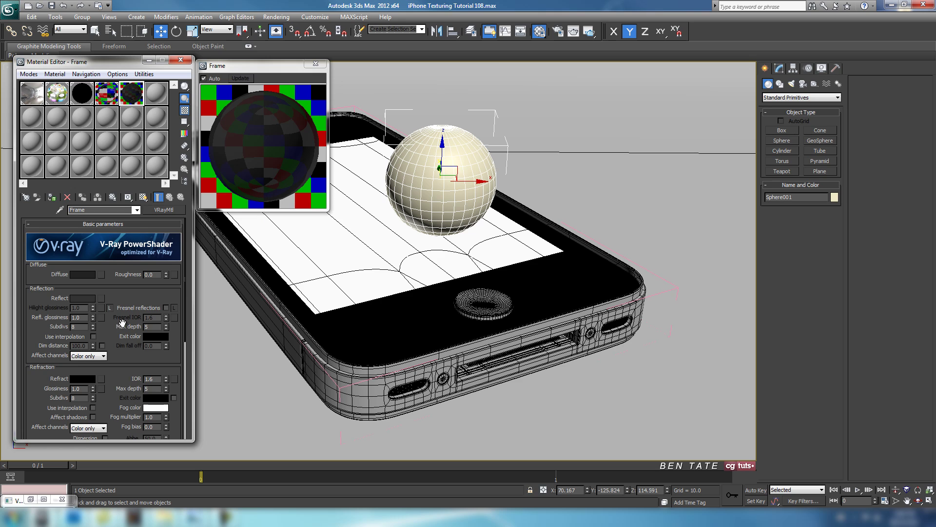
Step: Set the Frame material's reflection glossiness to 0.75 and its reflection subdivs to 64
drag(87, 317, 31, 313)
text(.6)
key(Return)
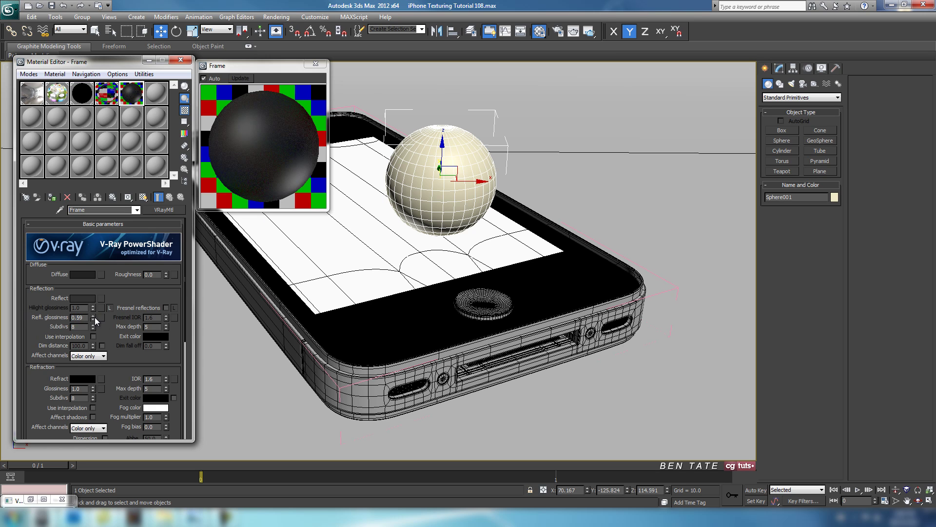
drag(93, 317, 93, 315)
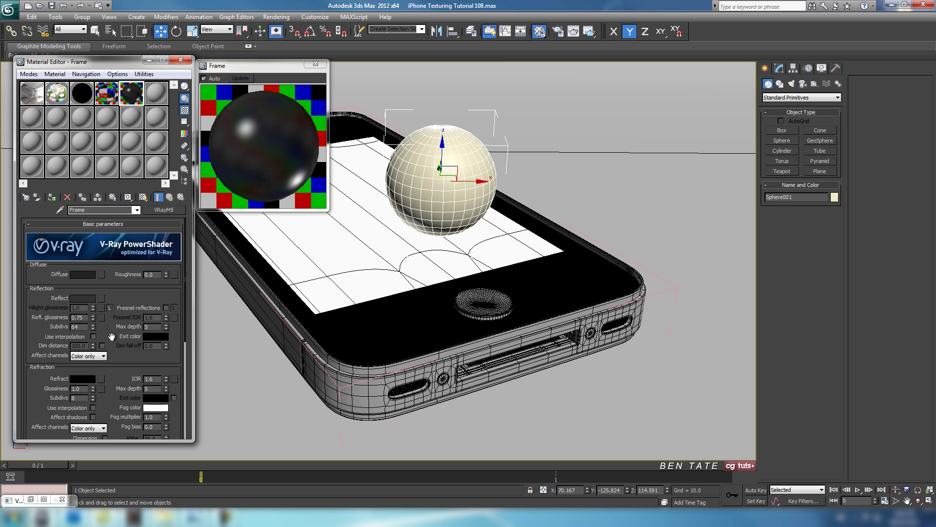
drag(111, 336, 112, 325)
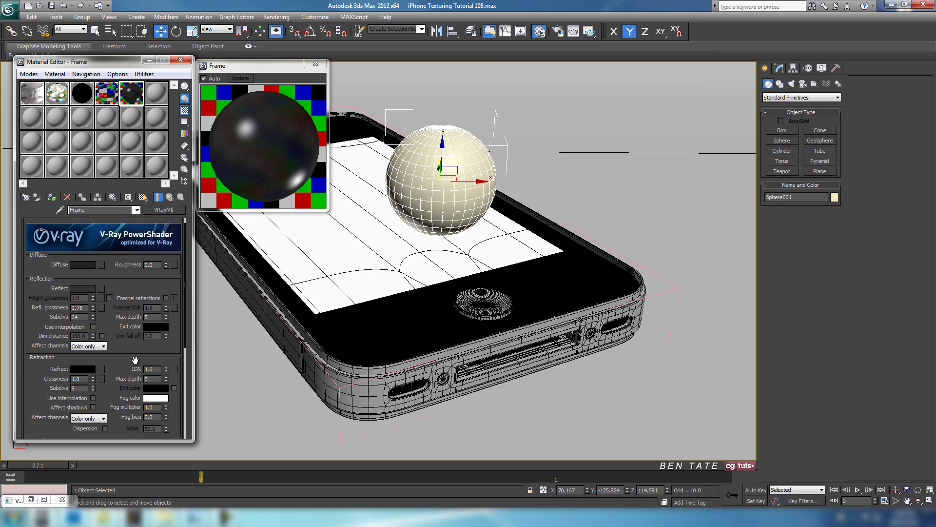
mouse_move(136, 360)
mouse_down()
mouse_move(139, 282)
mouse_move(146, 356)
mouse_up()
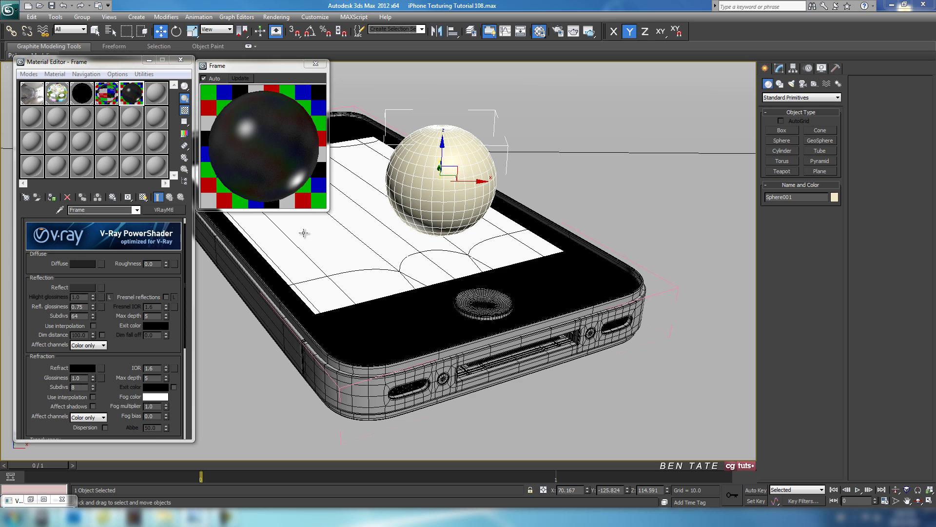
Step: Select the Black Frame object around the phone and assign the Frame material to it
click(640, 288)
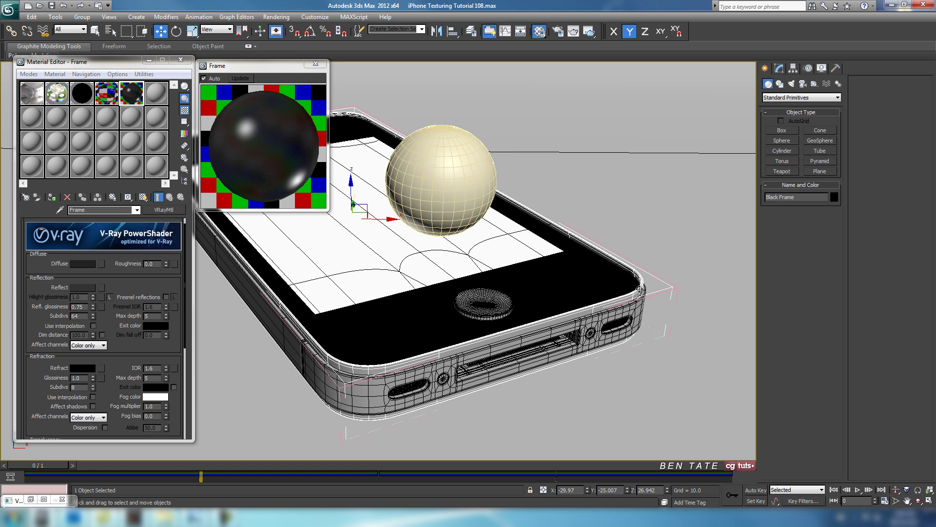
click(51, 197)
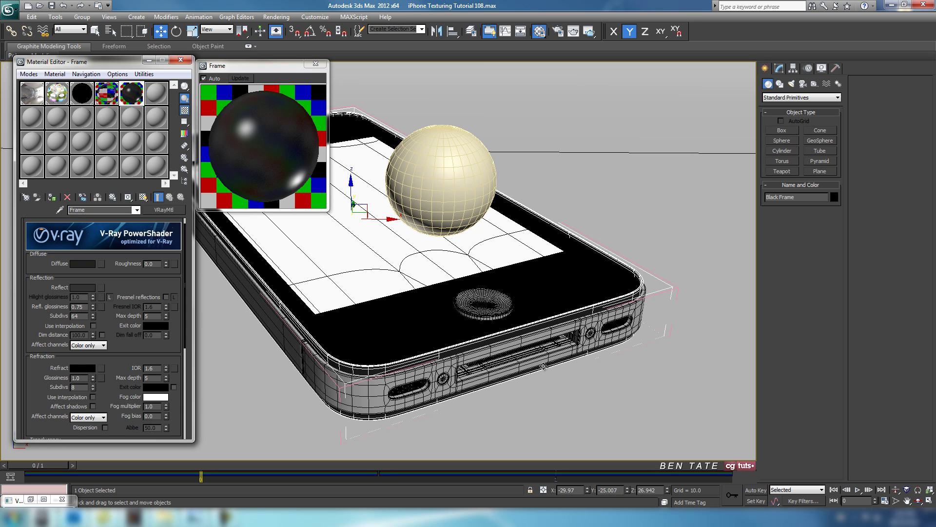
Step: Select Border Gap Filler 01 to 04 by name and show the camera view in wireframe
key(h)
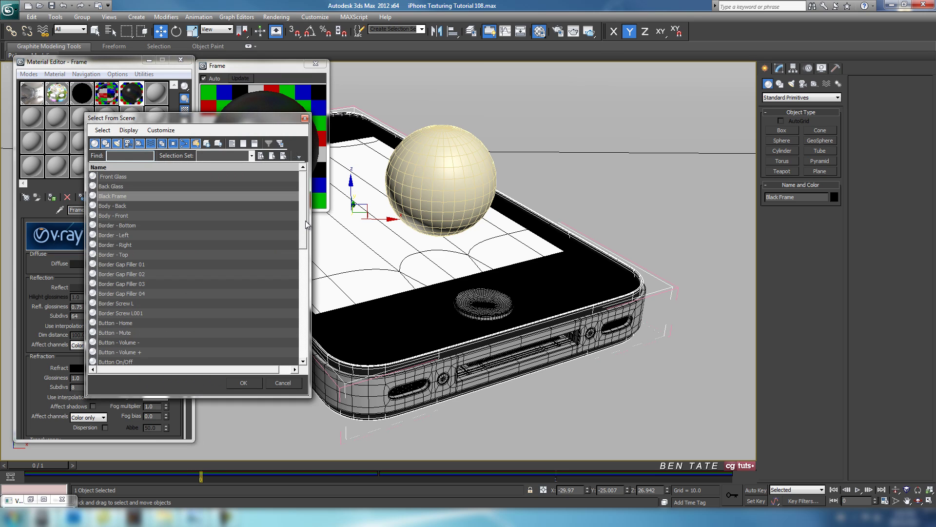
drag(139, 266, 139, 296)
click(243, 382)
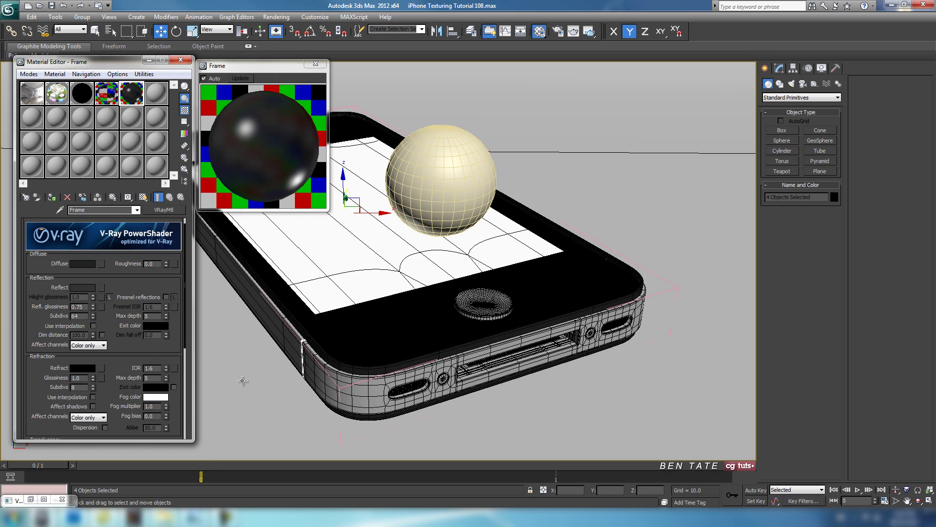
key(F3)
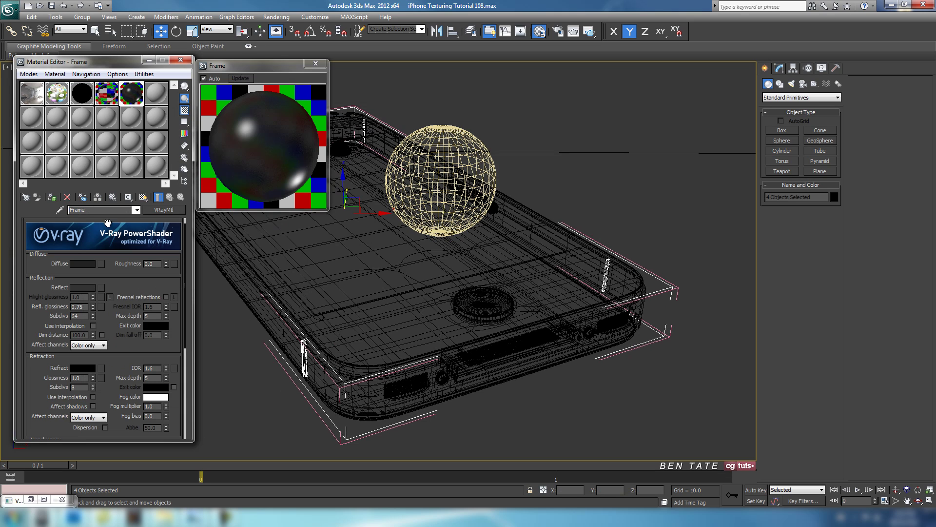
Step: Rename the Frame material to "Frame / Fillers", and close its enlarged preview with the camera view shaded again
text(/ Fillers)
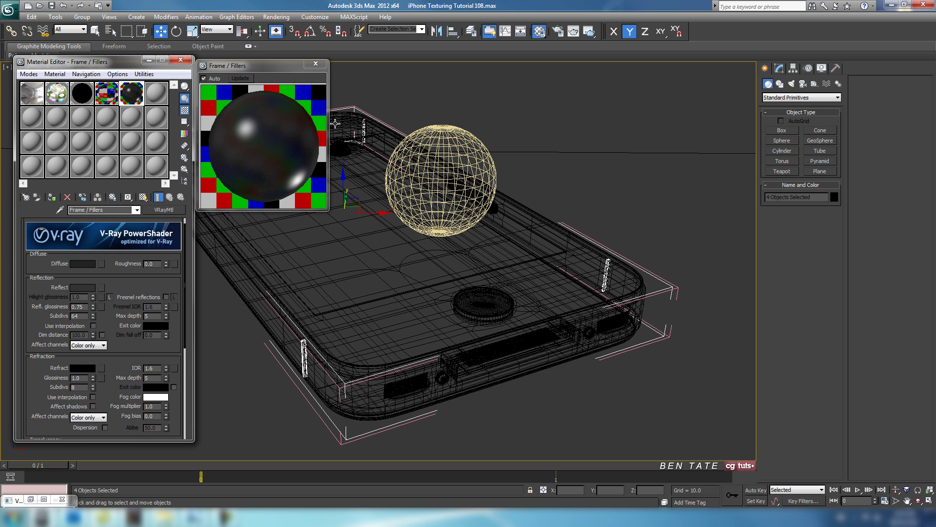
key(F3)
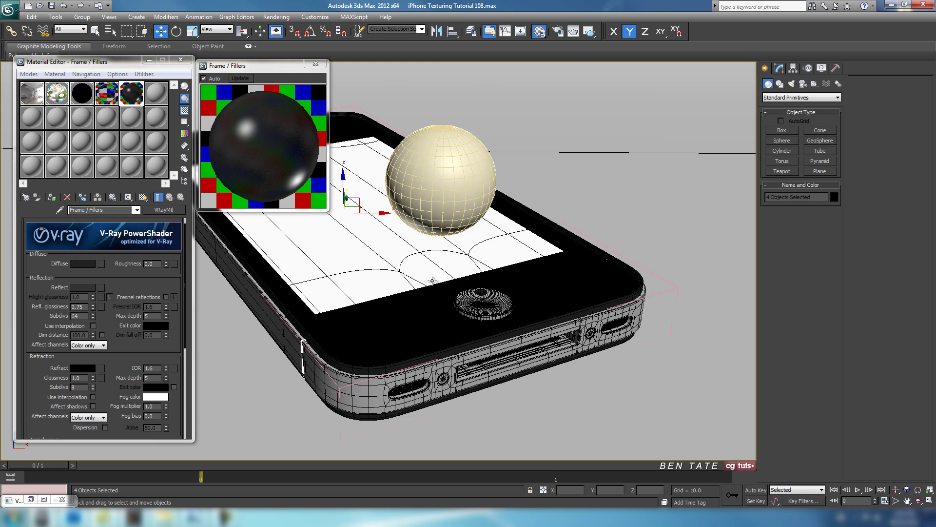
click(316, 64)
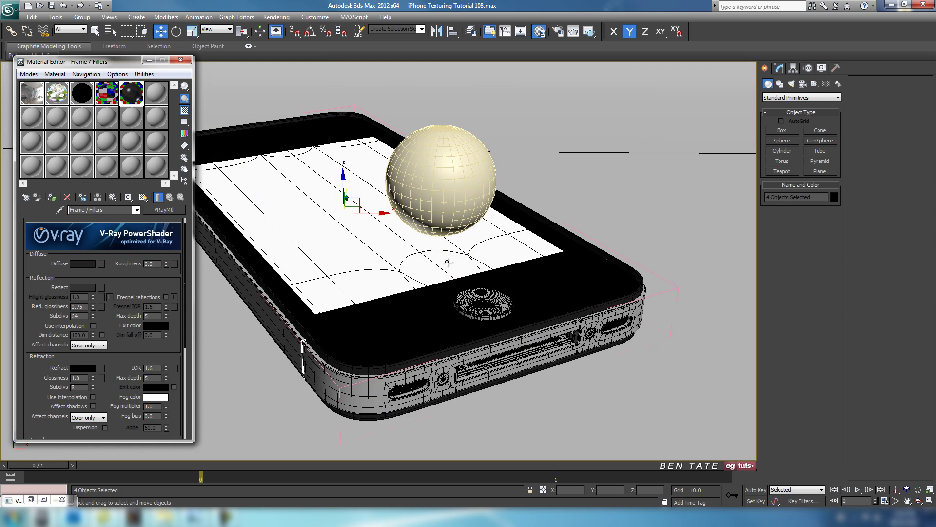
Step: Render the camera view in ActiveShade at 480 x 270 and shrink the render window to examine the frame material
key(F10)
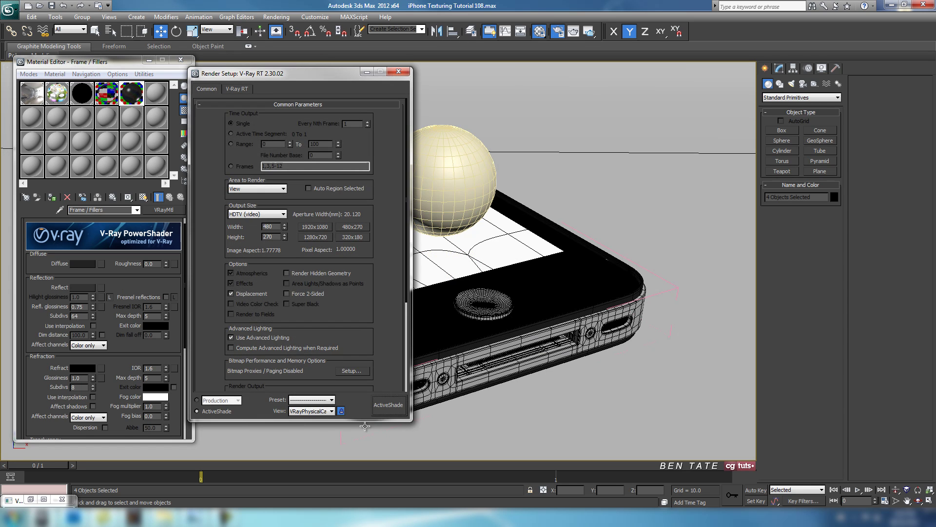
click(403, 406)
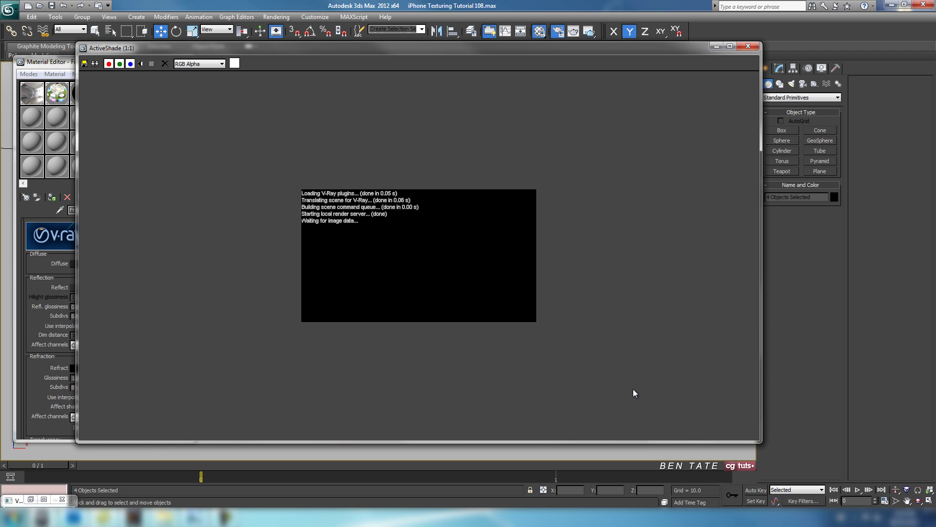
drag(758, 441, 316, 224)
drag(249, 49, 393, 181)
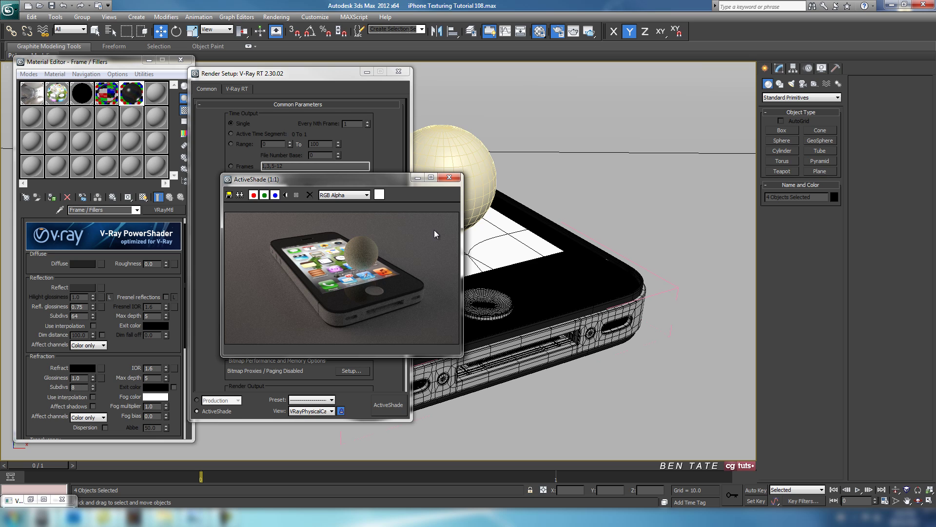
Step: Delete the test sphere above the phone
click(468, 147)
key(Delete)
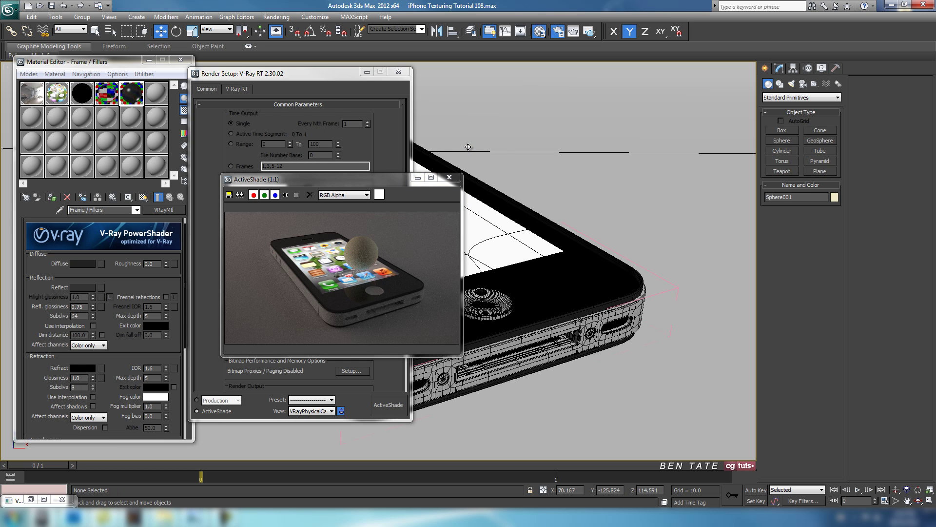
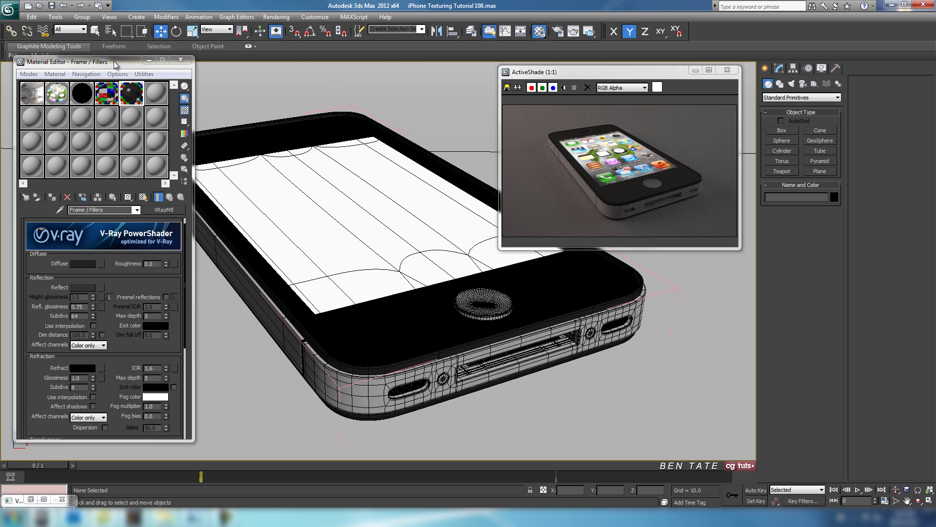
Step: Turn the sixth, unused material slot into a VRayMtl and name it "Border"
drag(113, 60, 111, 66)
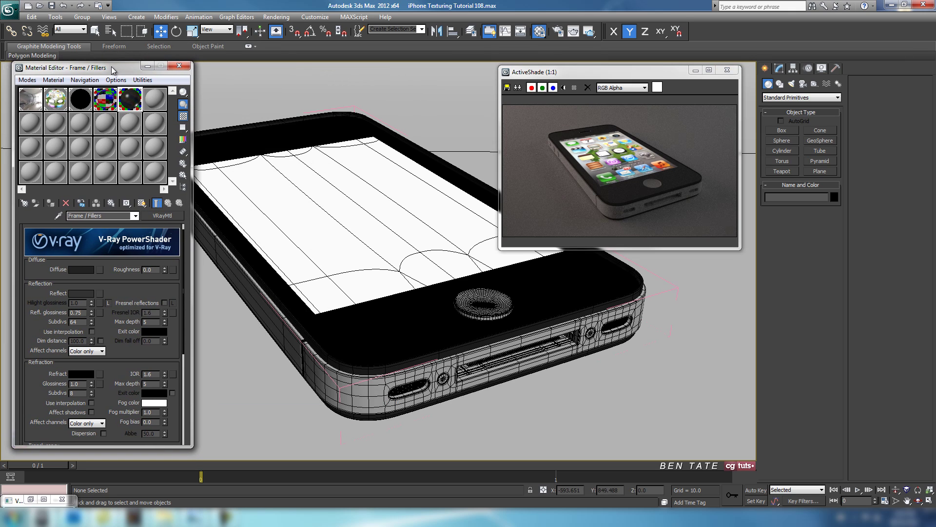
click(152, 96)
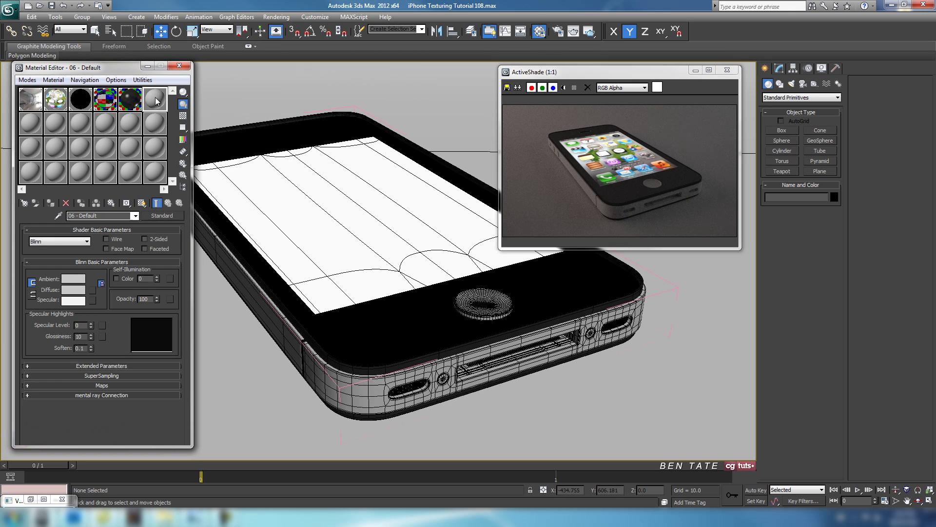
click(153, 216)
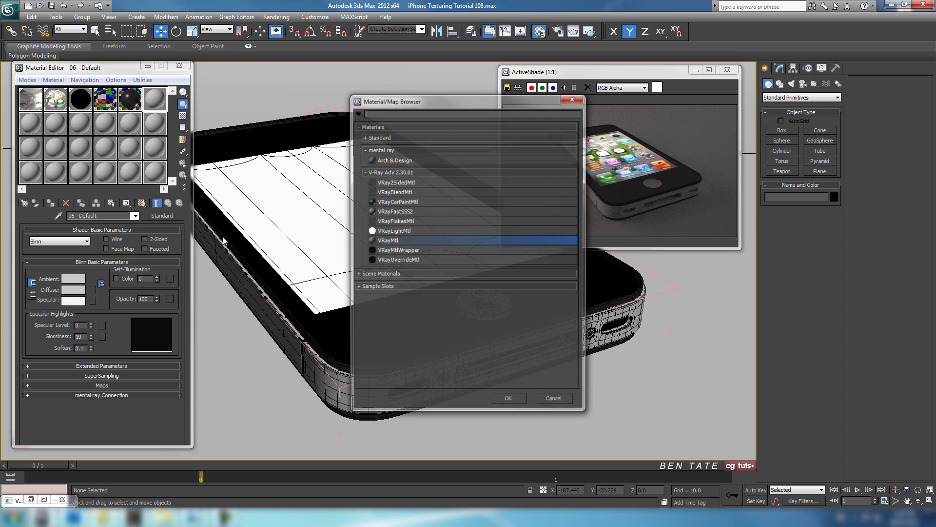
double_click(393, 242)
drag(98, 216, 68, 215)
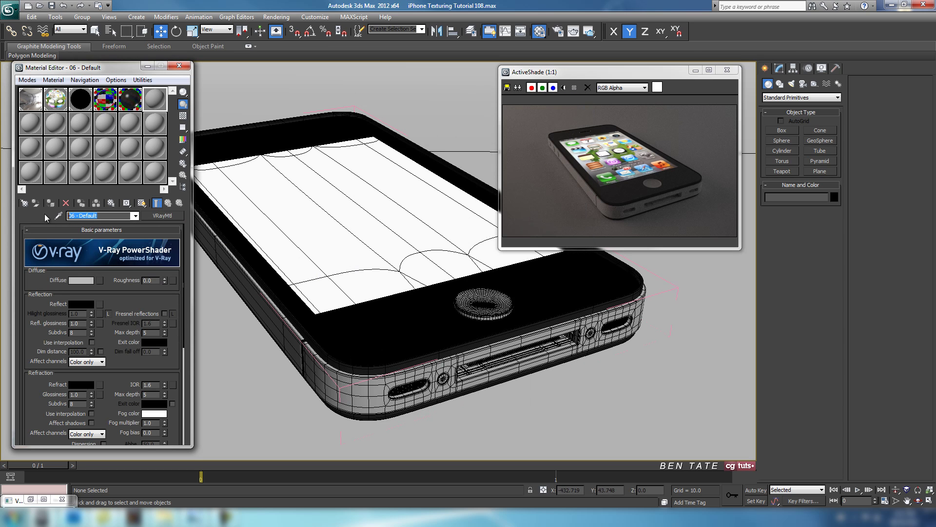
text(Border)
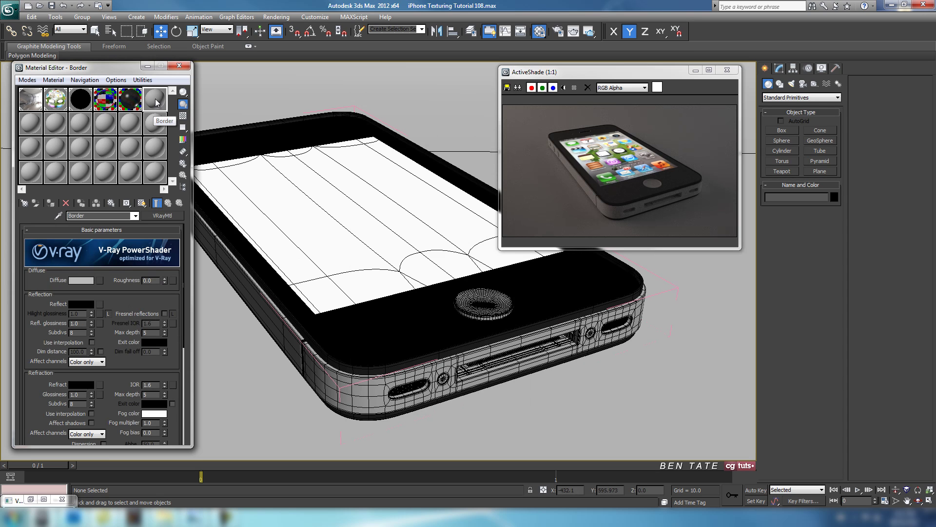
Step: Select Border - Bottom, Left, Right and Top by name and assign the Border material to them
drag(114, 63, 108, 57)
key(h)
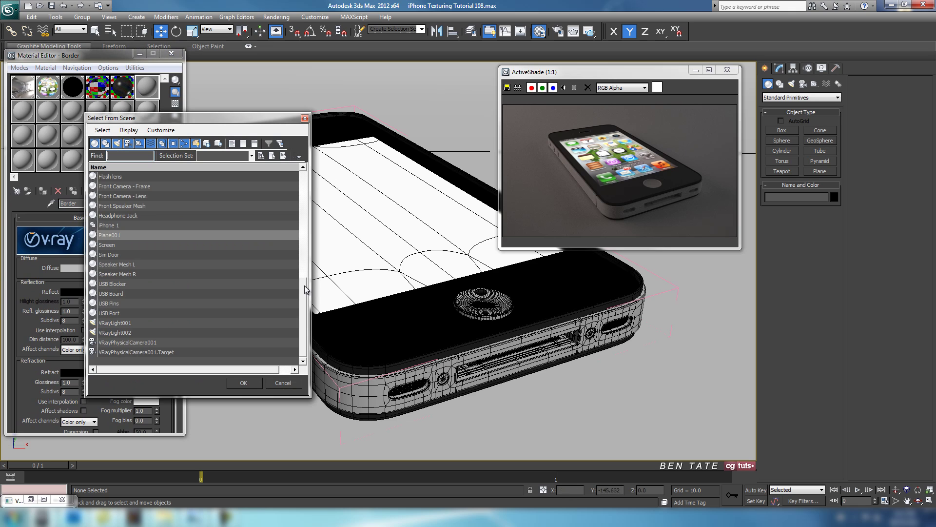
scroll(150, 285, up, 10)
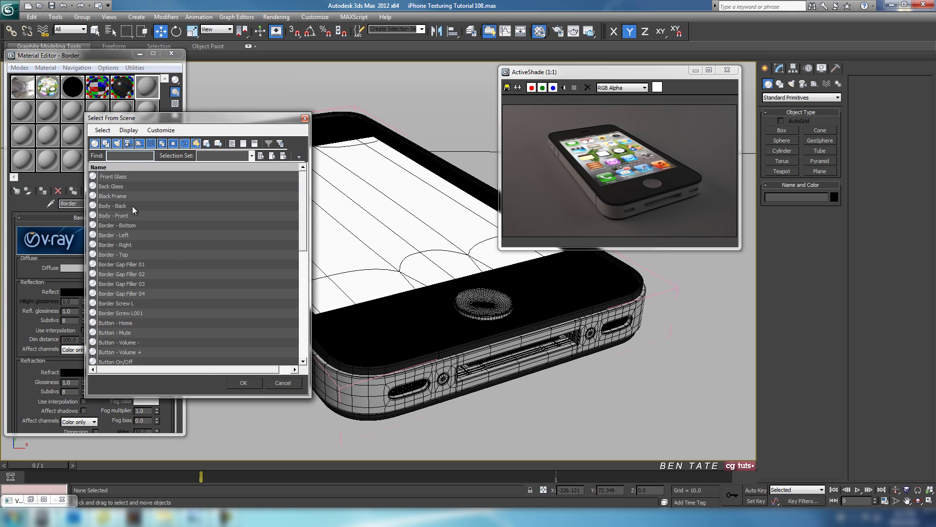
drag(138, 226, 139, 256)
click(243, 382)
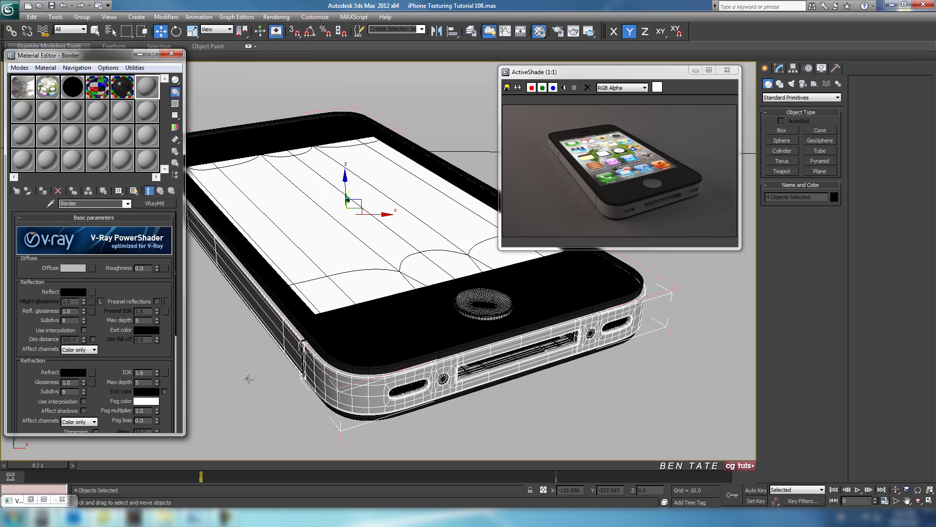
click(43, 191)
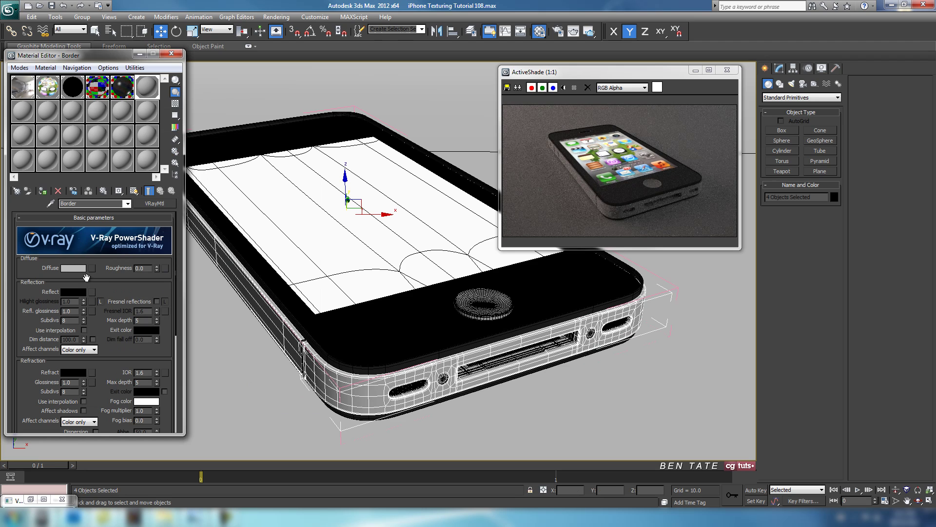
Step: Open an enlarged preview of the Border material with a checkered background and set its diffuse colour to a grey of 181
double_click(152, 91)
click(175, 103)
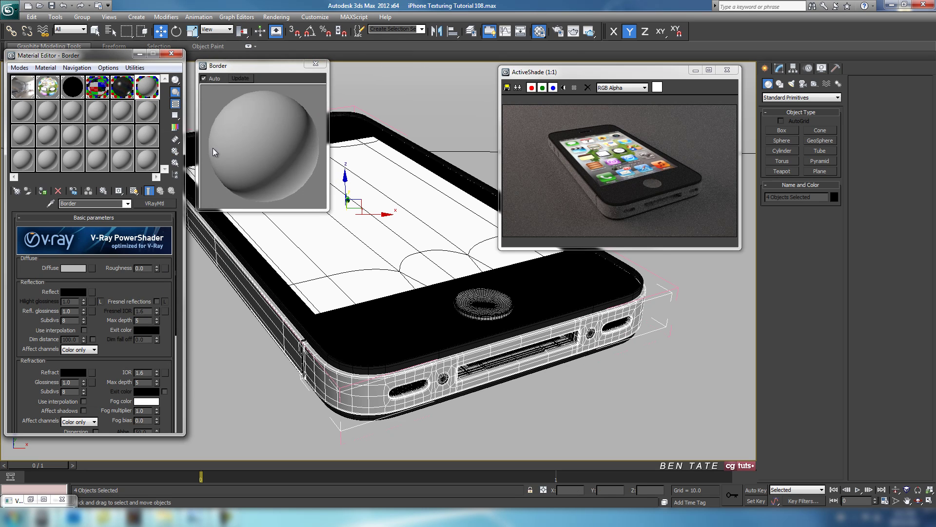
click(74, 269)
drag(300, 272, 301, 285)
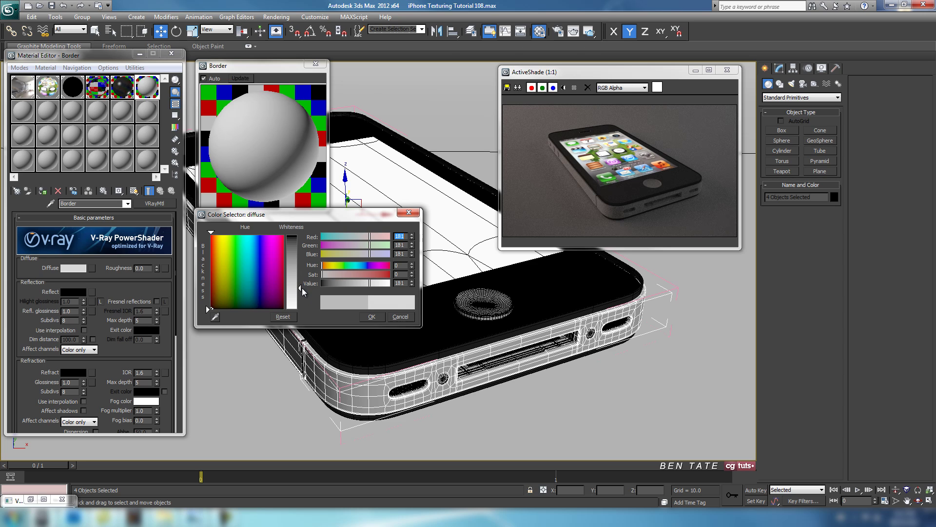
click(372, 317)
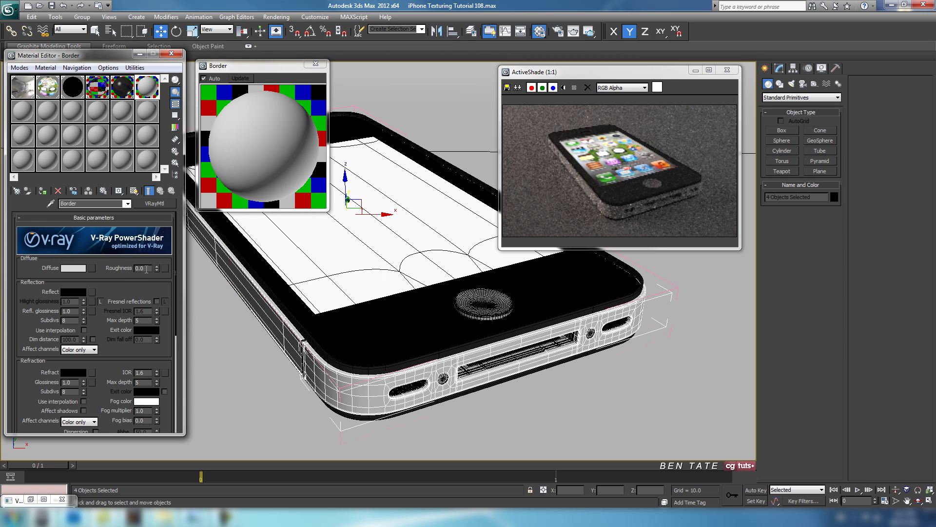
Step: Give the Border material a grey reflection colour of about 101, reflection glossiness 0.7 and 128 reflection subdivisions
click(77, 292)
drag(317, 216, 291, 267)
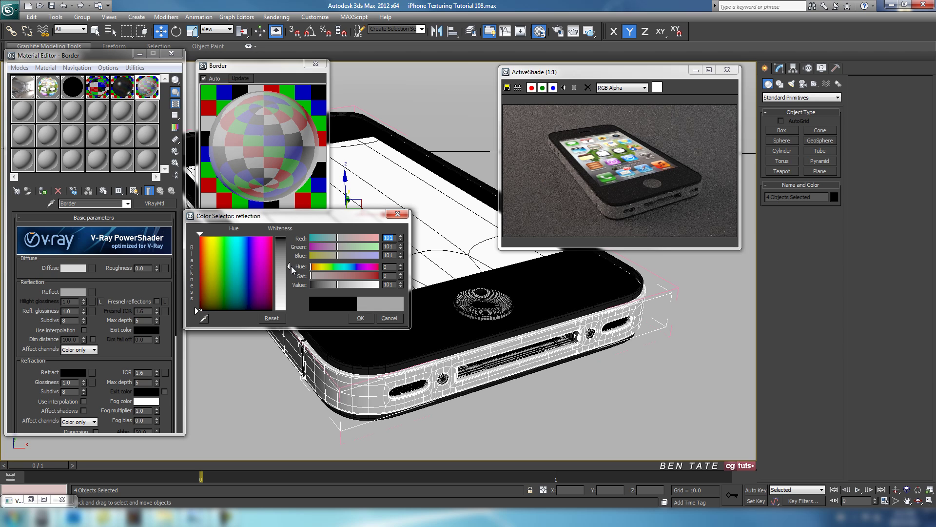
click(361, 319)
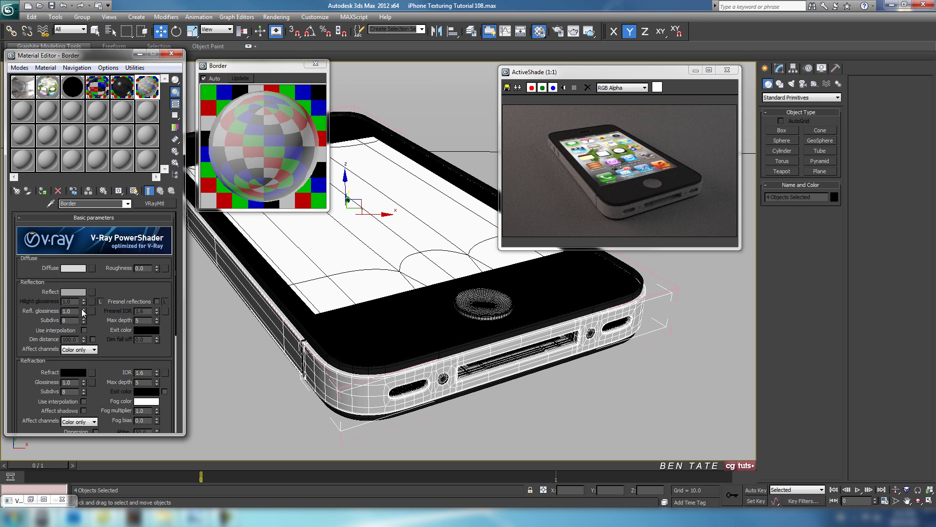
drag(72, 312, 58, 313)
text(.7)
key(Return)
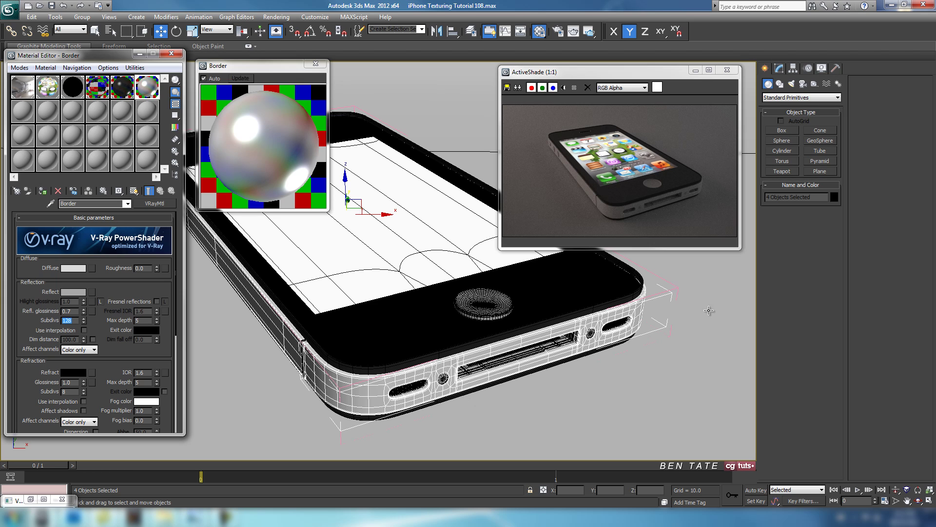
Step: Turn off visibility to reflections and refractions in the object properties of the ground plane Plane001
click(716, 349)
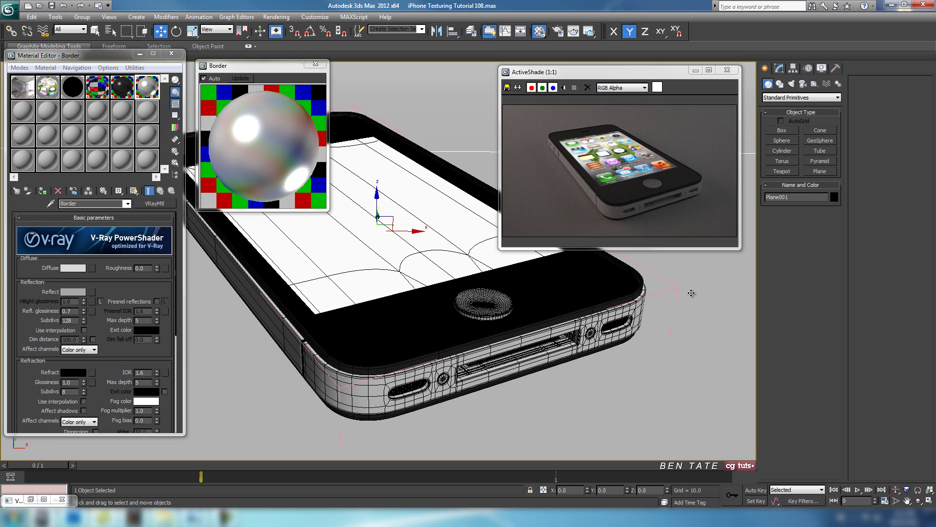
right_click(678, 361)
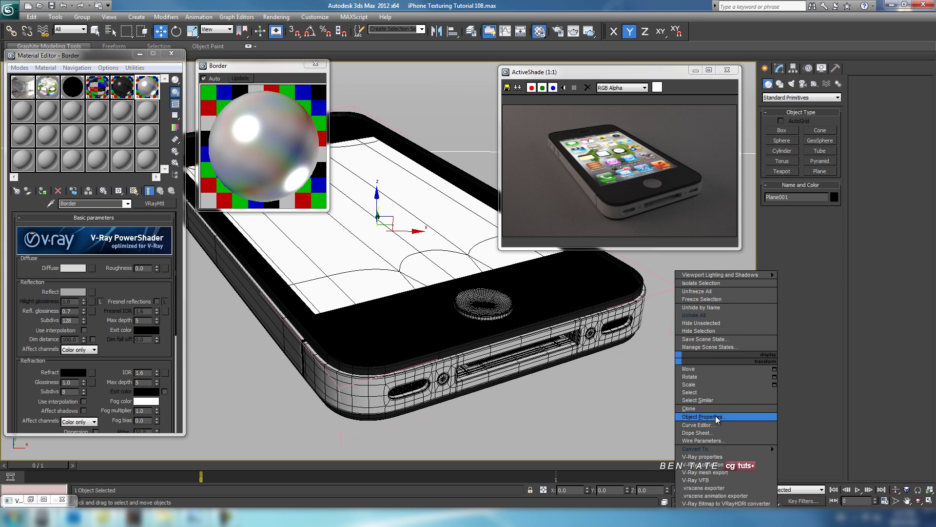
click(704, 416)
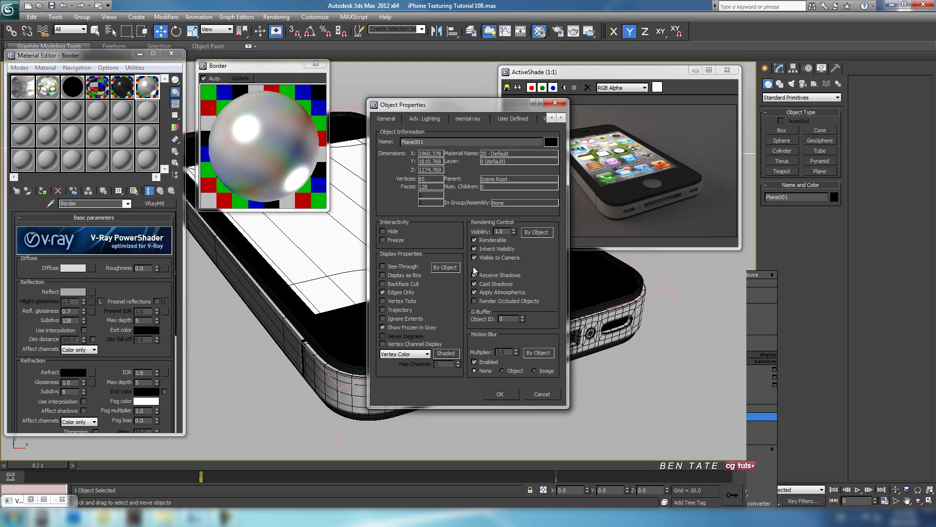
click(474, 267)
click(501, 394)
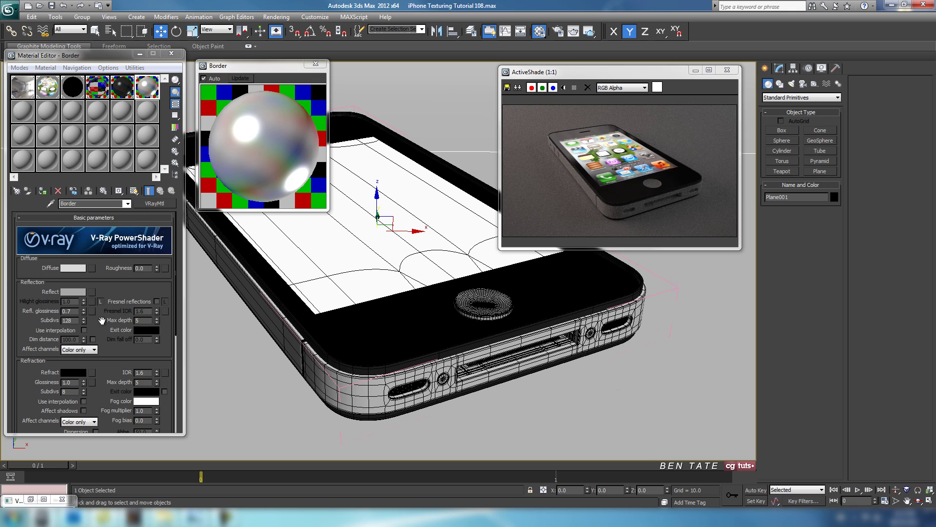
Step: Darken the Border material's diffuse colour to a neutral grey with red, green and blue at 160
mouse_move(90, 333)
mouse_down()
mouse_move(98, 294)
mouse_move(99, 334)
mouse_up()
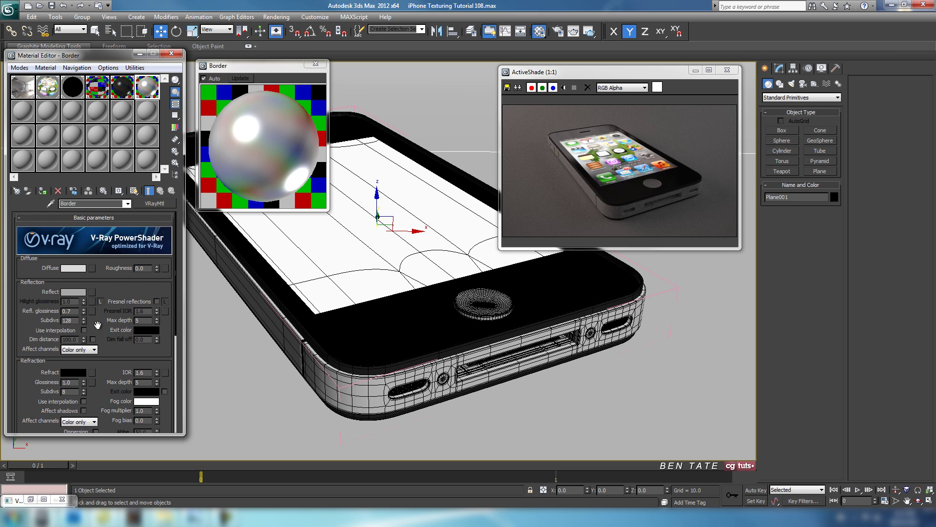
click(76, 269)
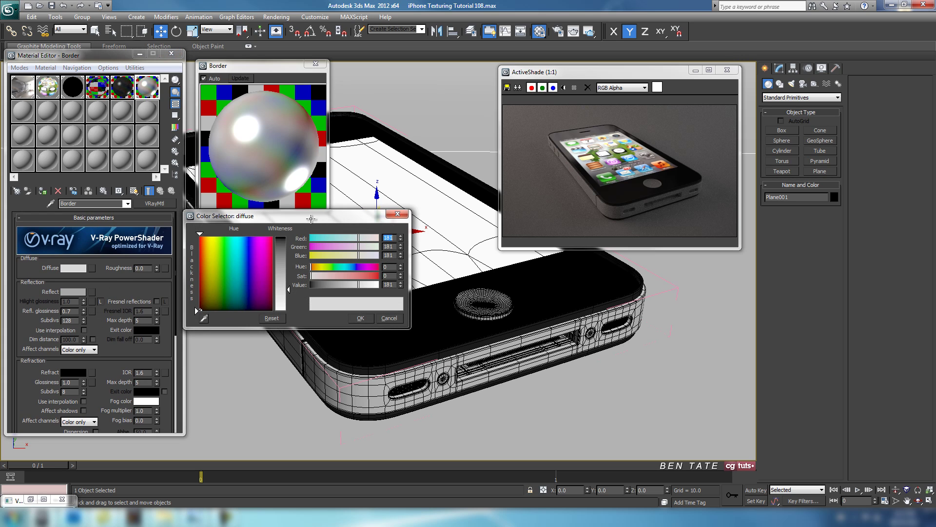
mouse_move(288, 290)
mouse_down()
mouse_move(294, 282)
mouse_move(279, 307)
mouse_move(295, 257)
mouse_move(276, 238)
mouse_move(294, 281)
mouse_up()
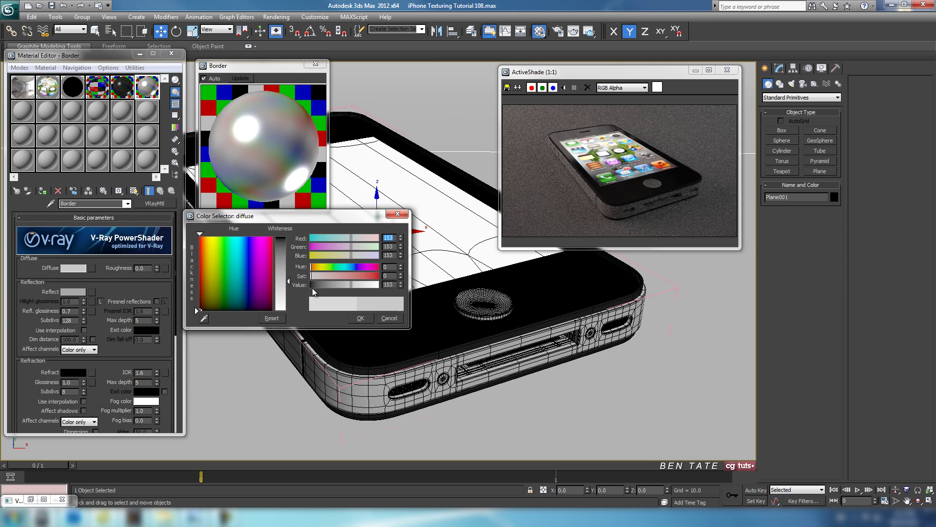
text(160)
key(Tab)
text(1)
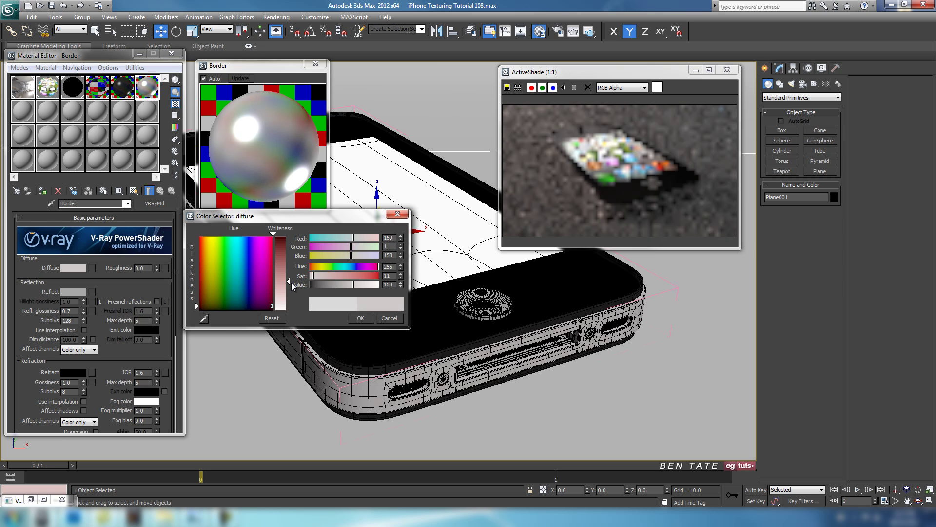
text(60)
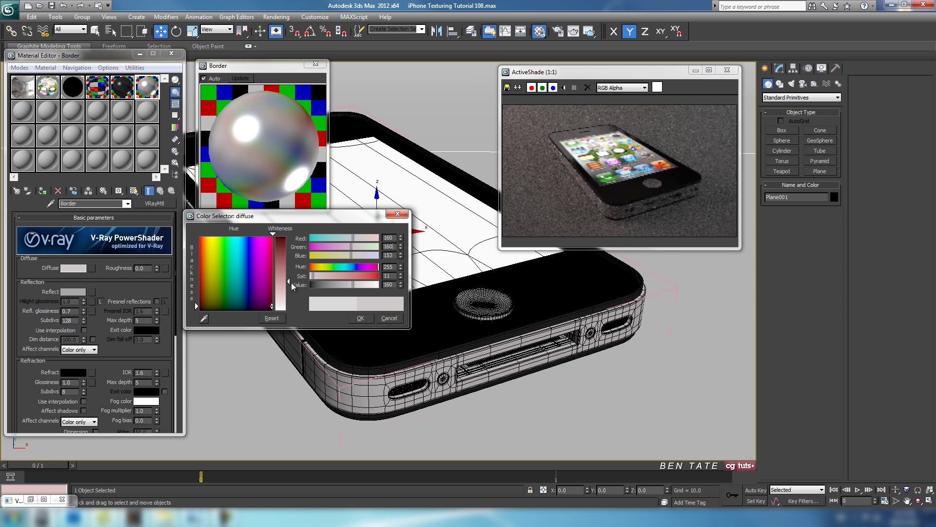
key(Tab)
text(16)
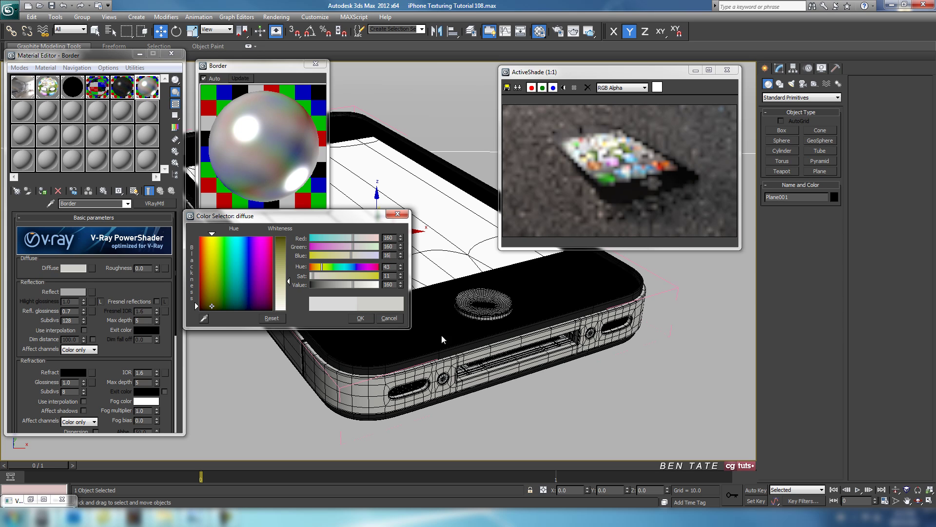
text(0)
click(360, 317)
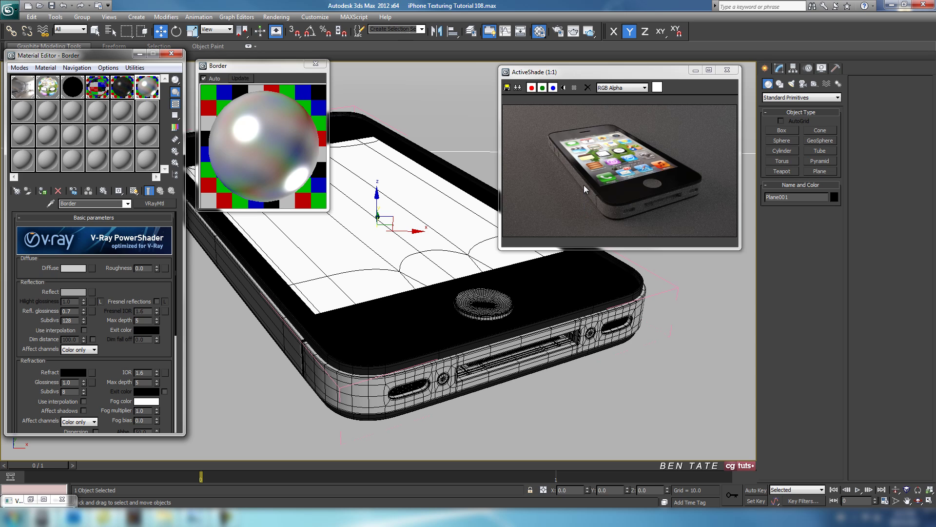
Step: Brighten the Border material's reflection colour to a grey of 154
drag(115, 290, 112, 291)
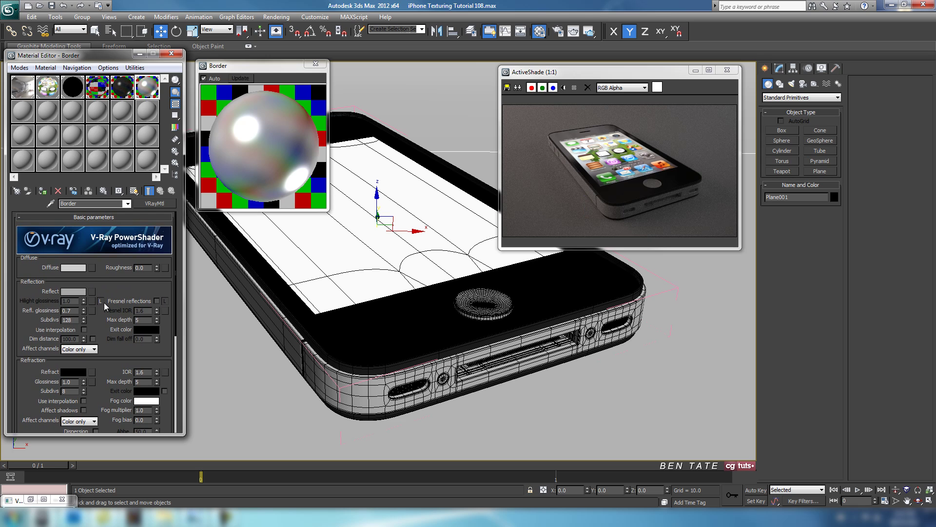
click(75, 292)
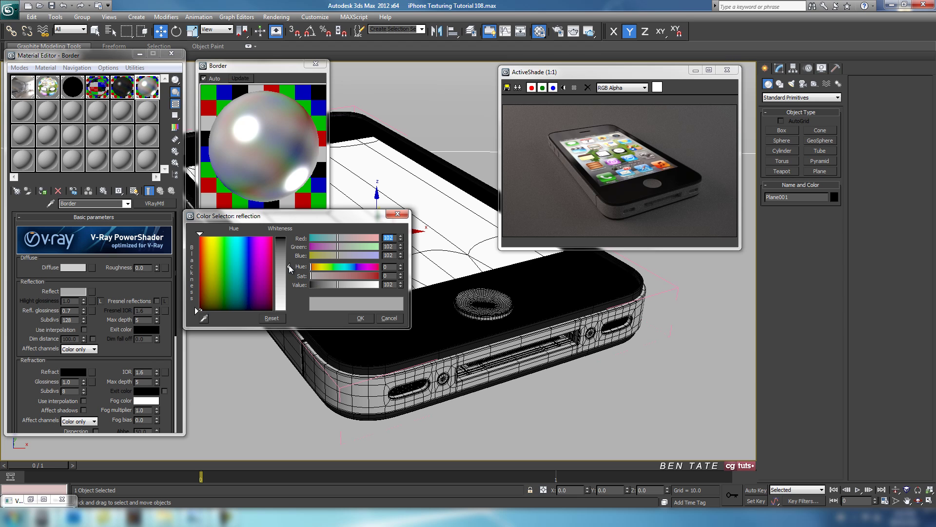
drag(289, 264, 289, 276)
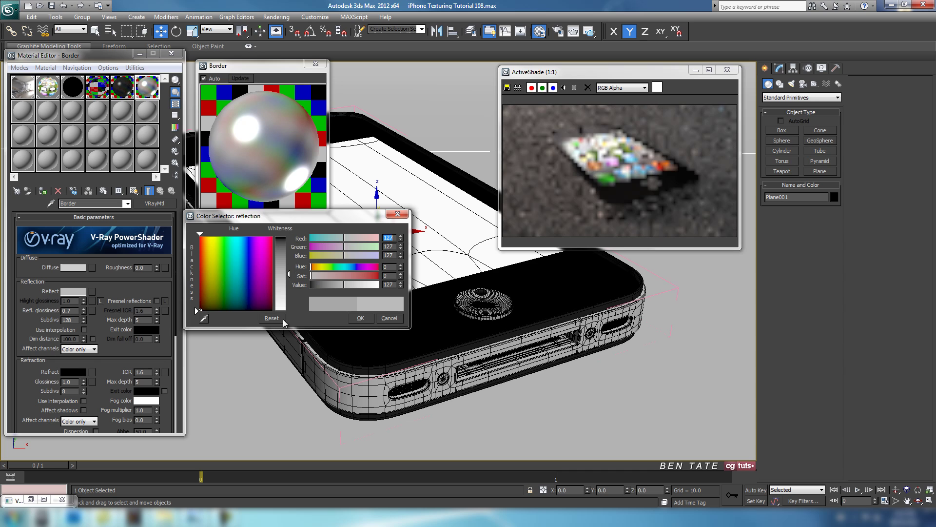
click(287, 281)
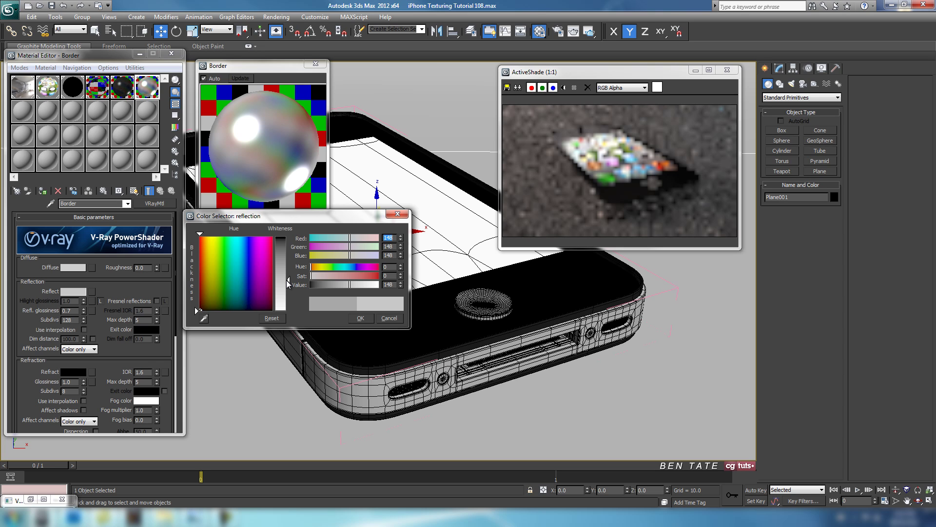
click(289, 286)
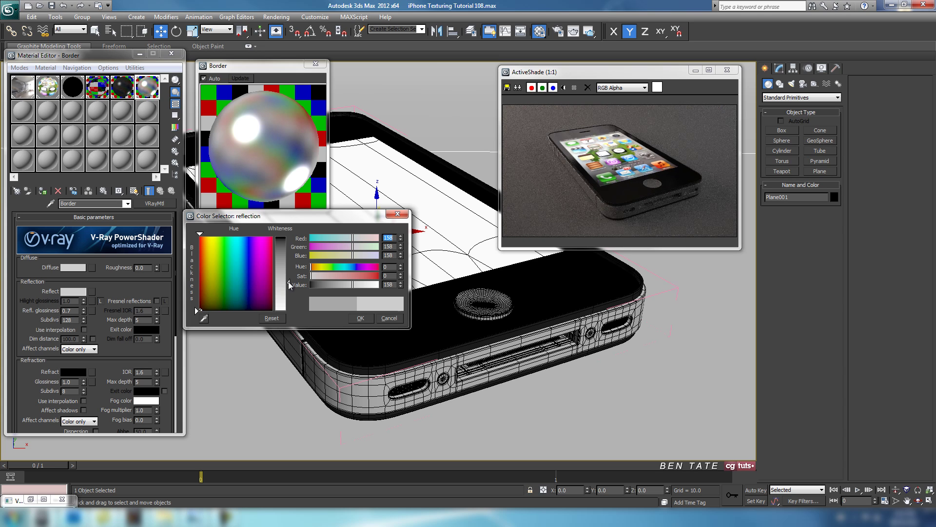
click(289, 284)
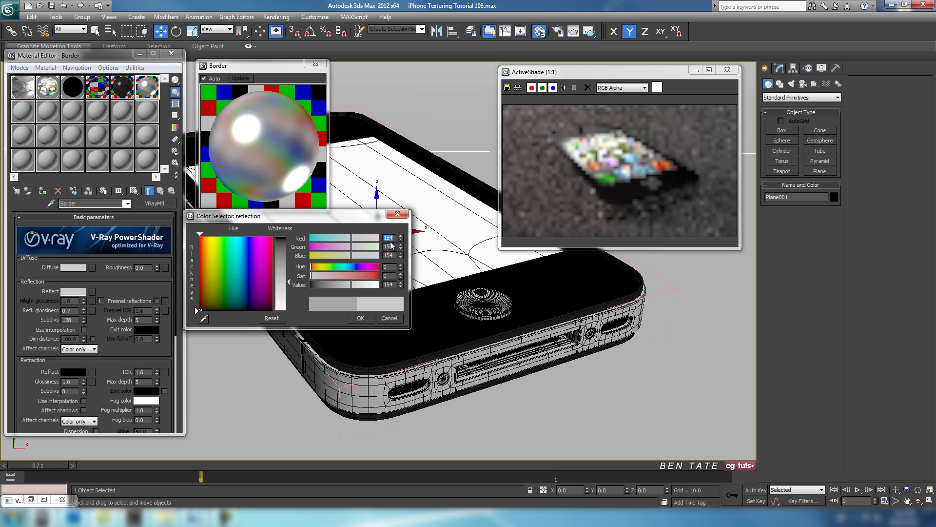
click(362, 319)
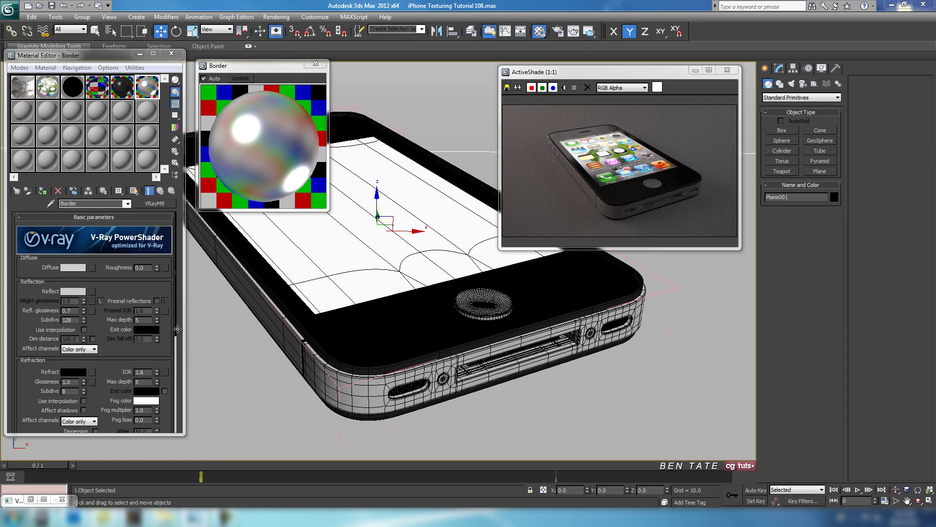
Step: Change the Border material's BRDF type to Ward
drag(104, 351, 118, 185)
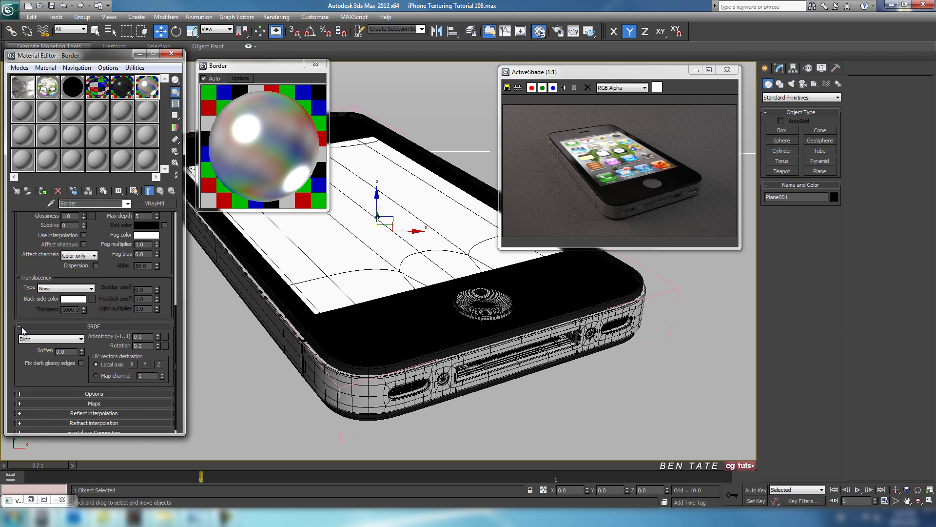
click(59, 338)
click(57, 360)
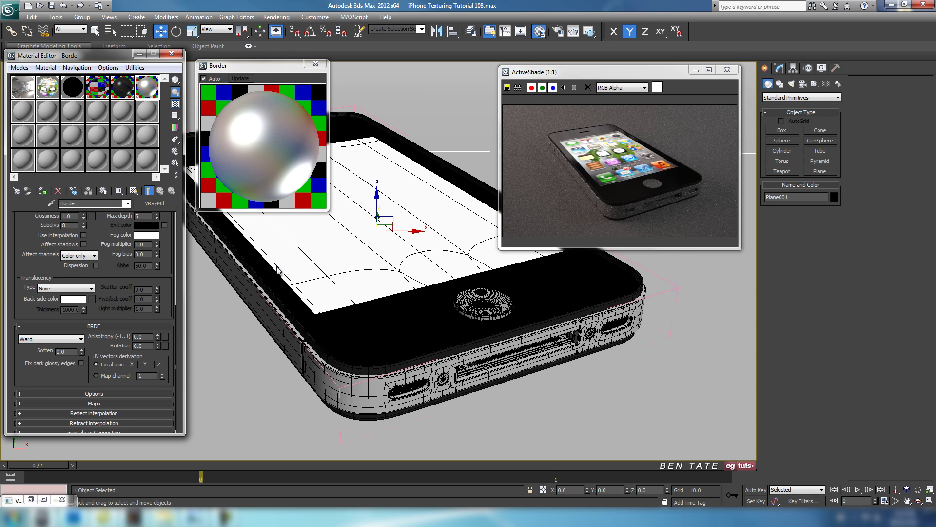
scroll(23, 276, up, 5)
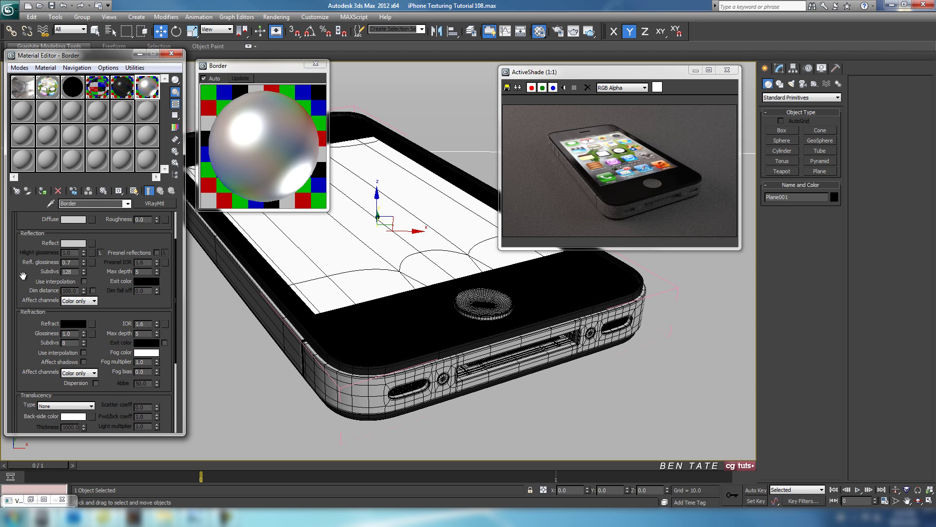
scroll(25, 251, up, 2)
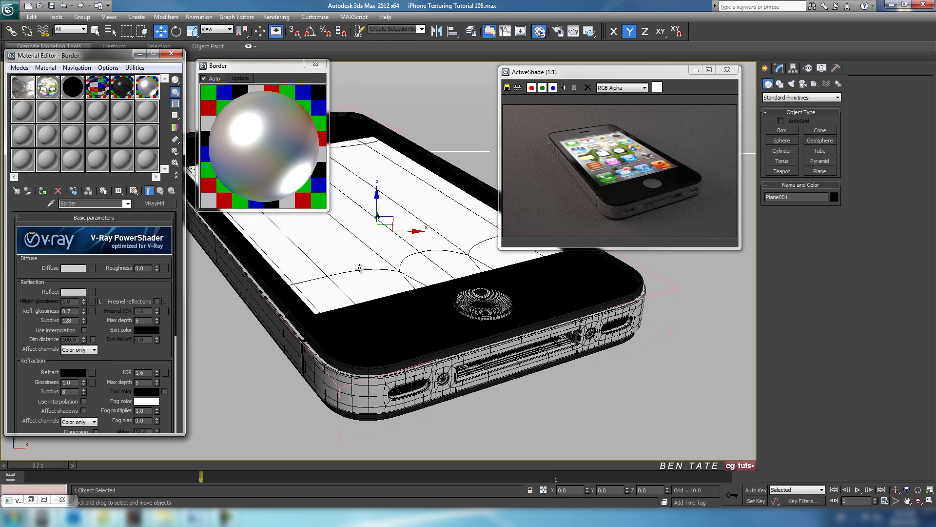
click(413, 261)
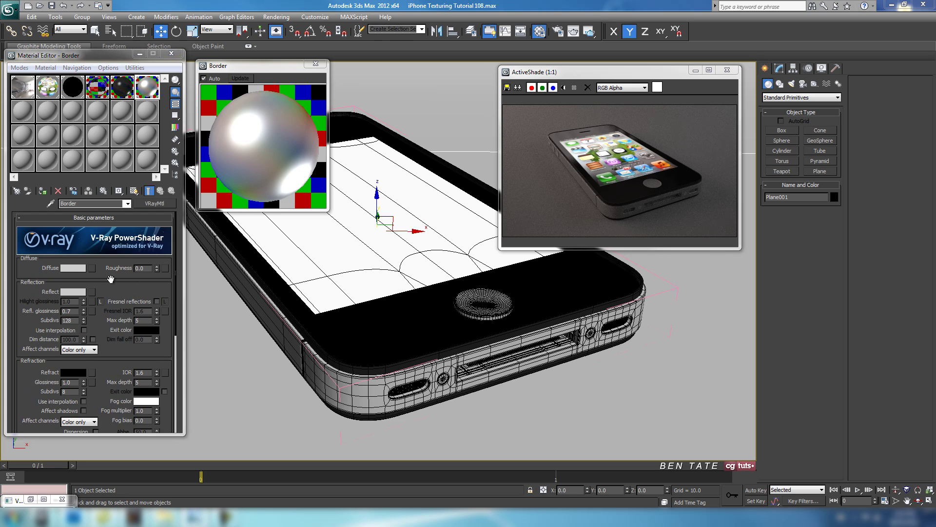
Step: Unlock the Border material's highlight glossiness from its reflection glossiness and set it to 0.5
click(101, 302)
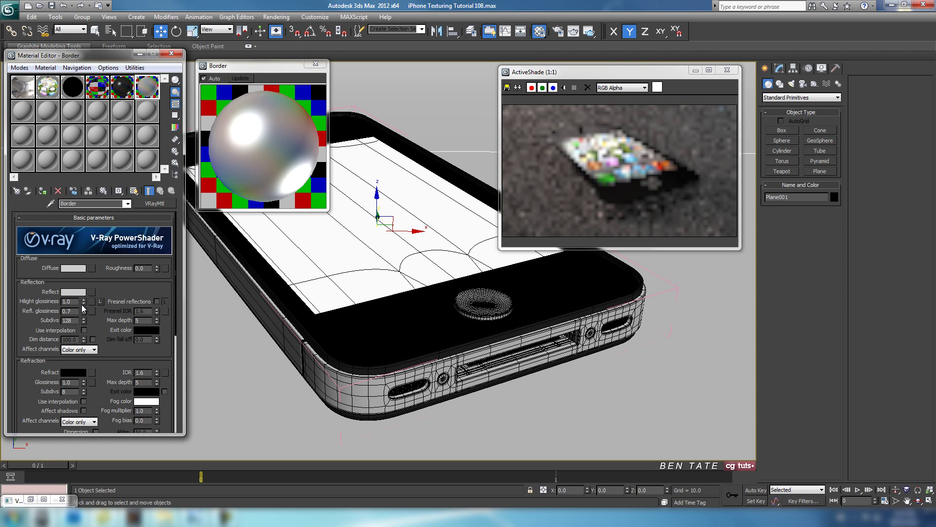
click(84, 304)
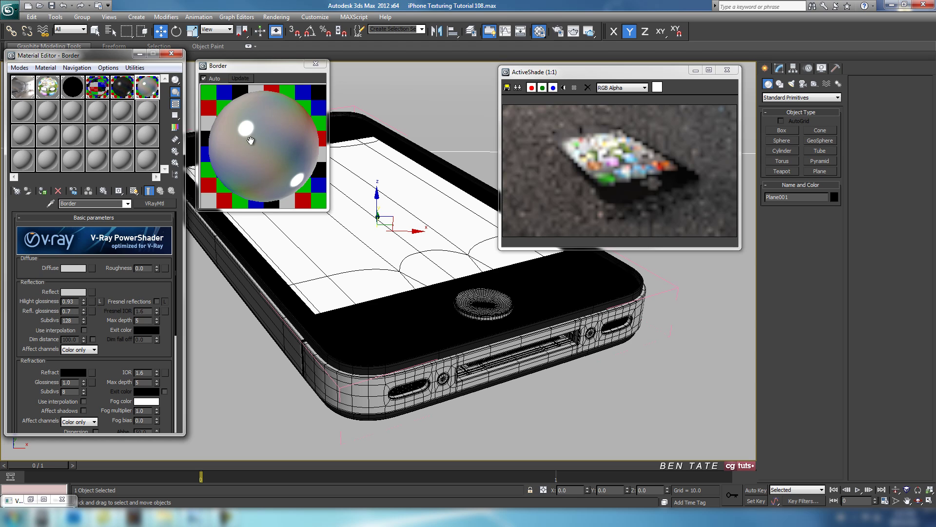
double_click(67, 302)
text(.)
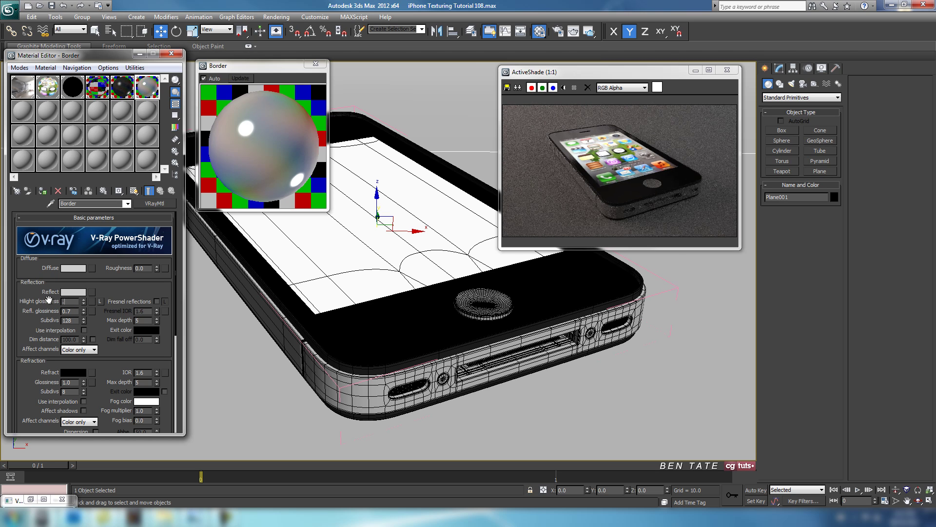
text(5)
key(Return)
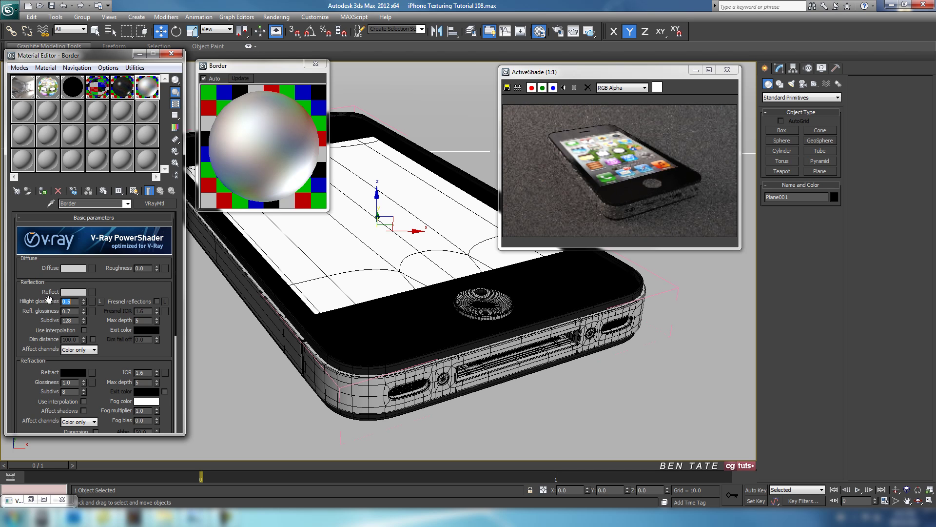
Step: Set the Border material's reflection subdivisions to 16
drag(75, 322, 53, 322)
text(16)
key(Return)
Step: Try a highlight glossiness of 0.8 on the Border material, and settle on 0.65
double_click(73, 302)
text(.8)
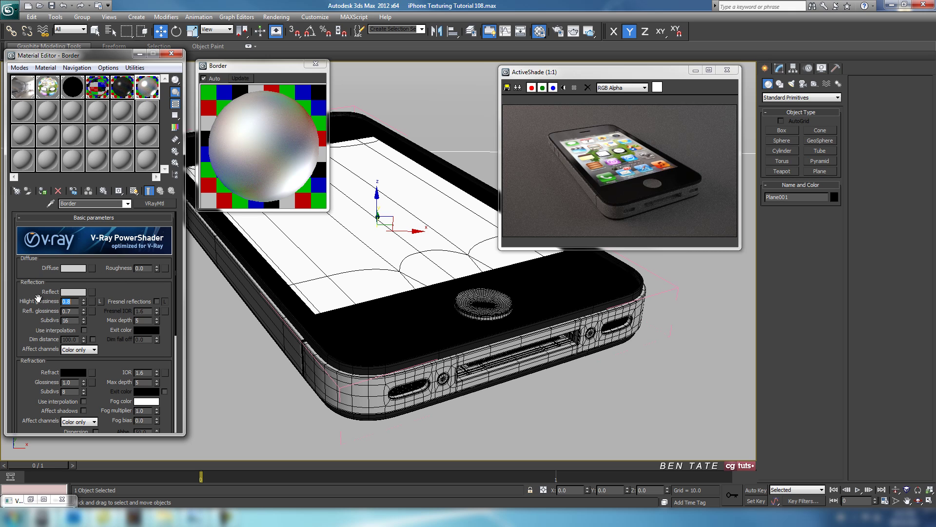
key(Return)
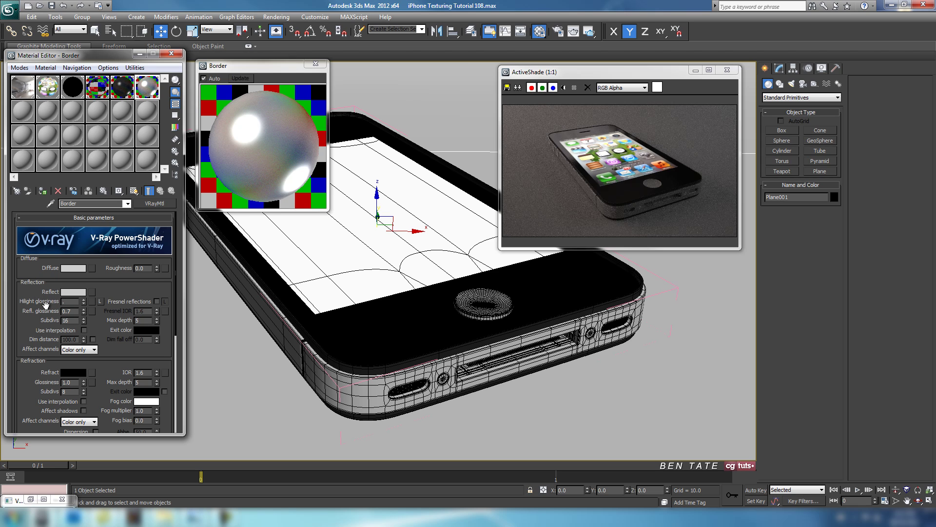
text(.65)
key(Return)
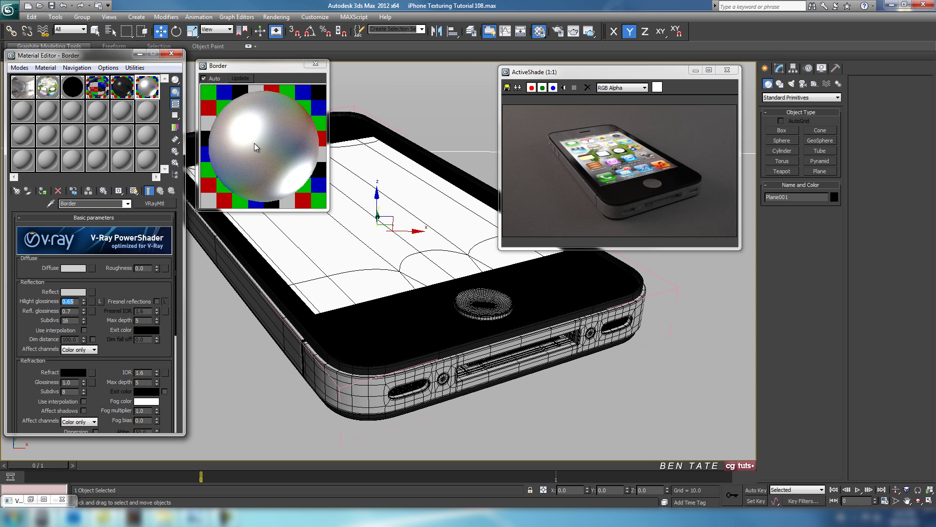
Step: Set the Border material's reflection glossiness to 0.87 and move the ActiveShade render beside the material preview
double_click(77, 312)
text(.9)
key(Return)
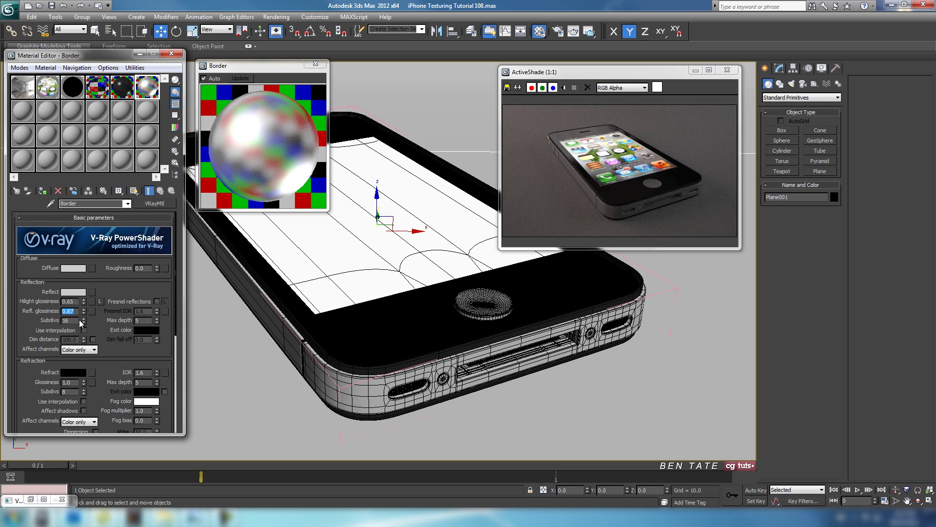
key(Return)
drag(595, 72, 463, 73)
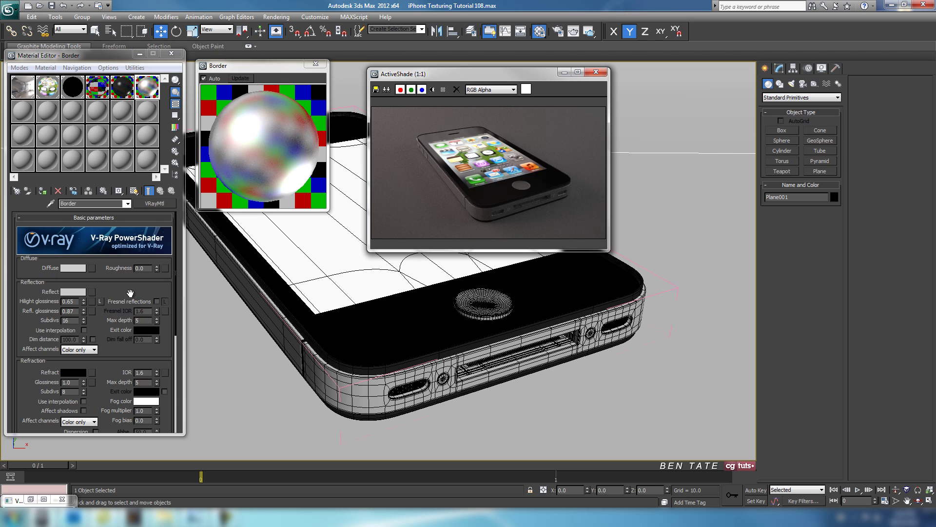
Step: Set the interpolation samples in the Border material's reflect interpolation settings to 128
drag(131, 293, 142, 247)
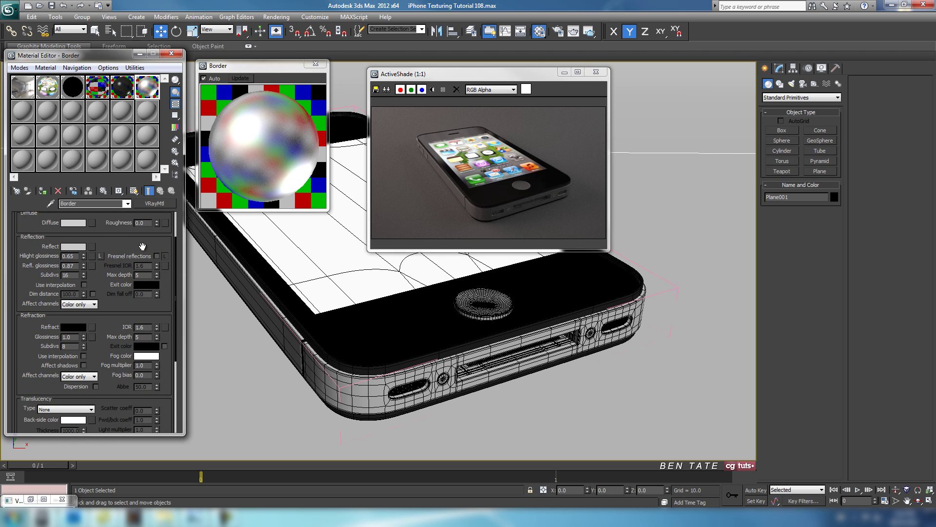
drag(27, 349, 40, 248)
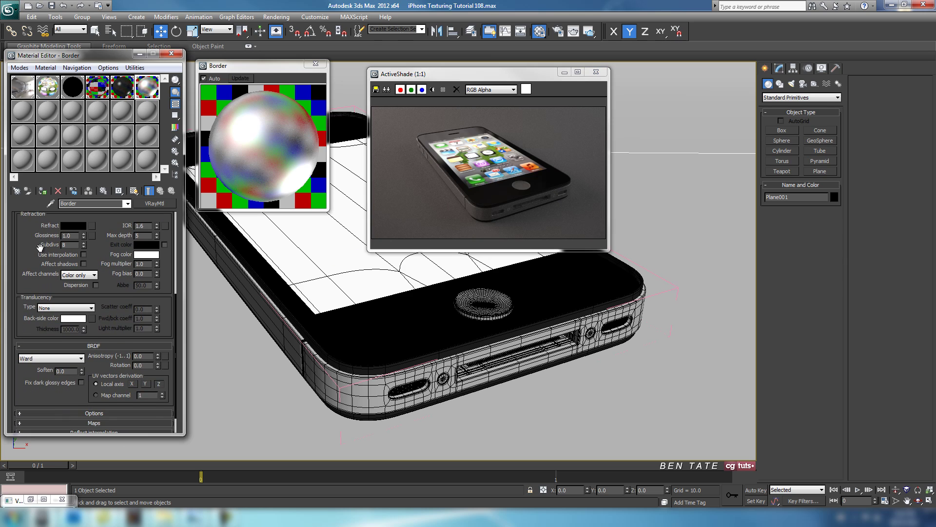
drag(25, 394, 34, 341)
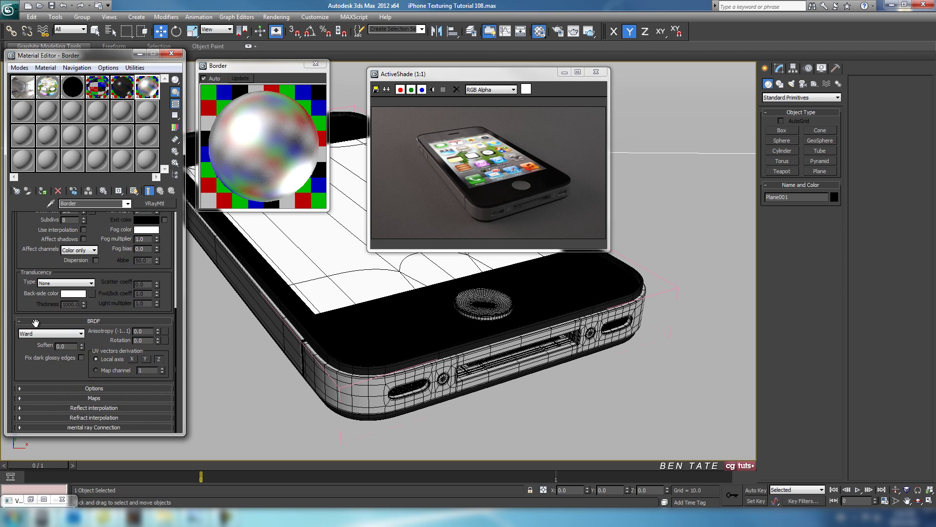
scroll(31, 288, up, 5)
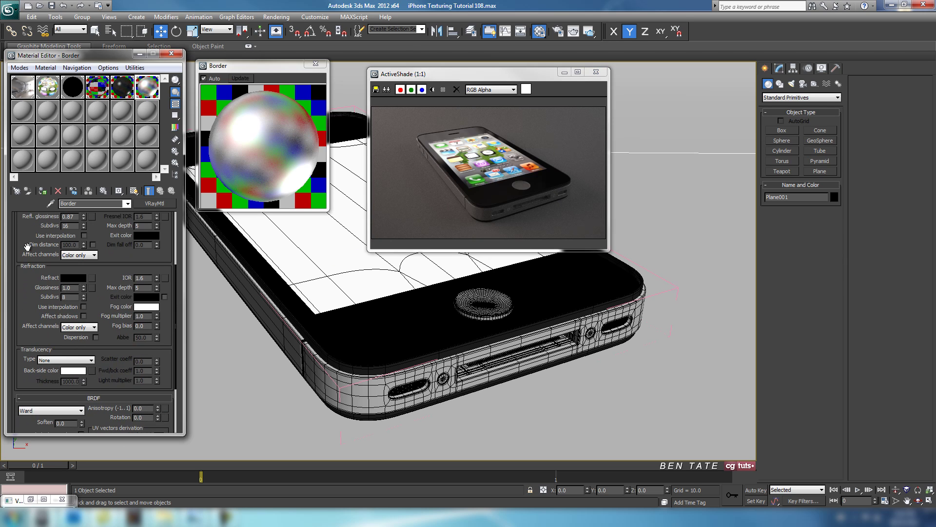
scroll(28, 245, up, 6)
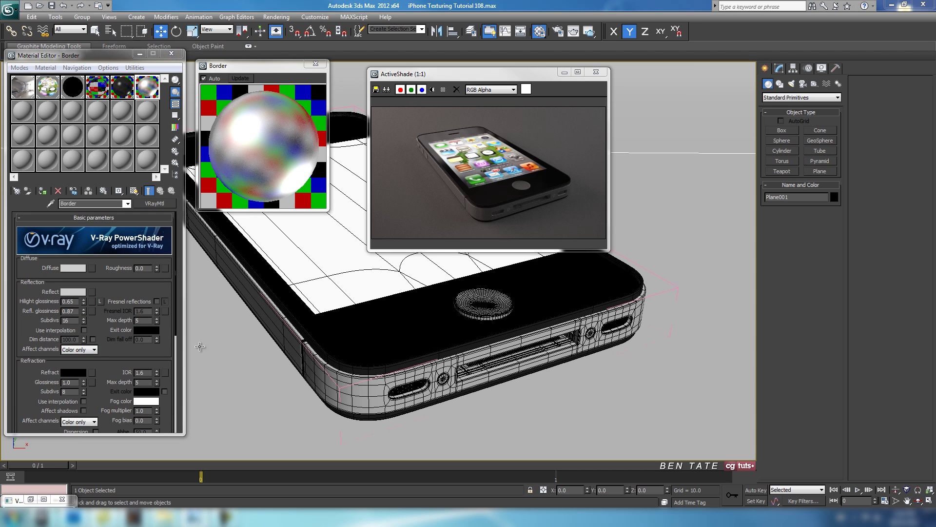
drag(167, 355, 162, 161)
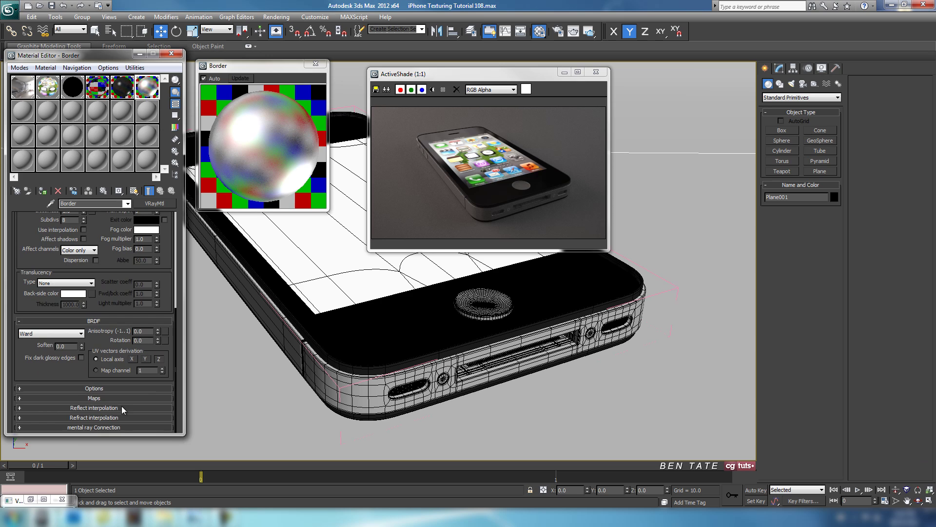
click(105, 408)
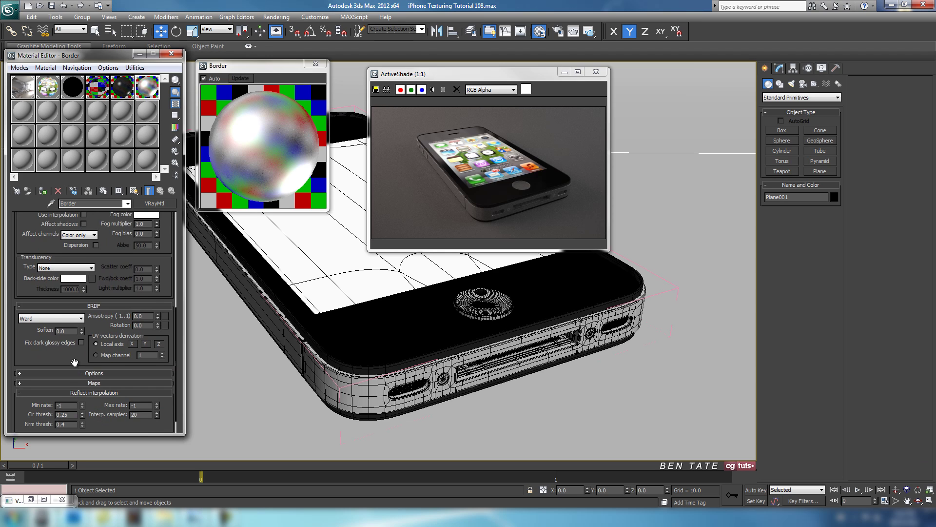
scroll(78, 325, down, 2)
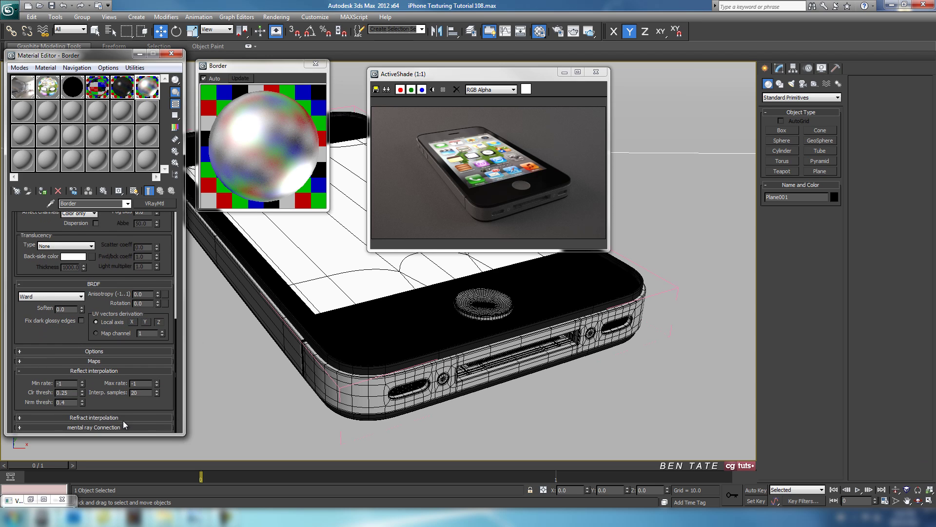
double_click(140, 392)
text(128)
key(Return)
drag(33, 235, 33, 237)
scroll(33, 236, up, 5)
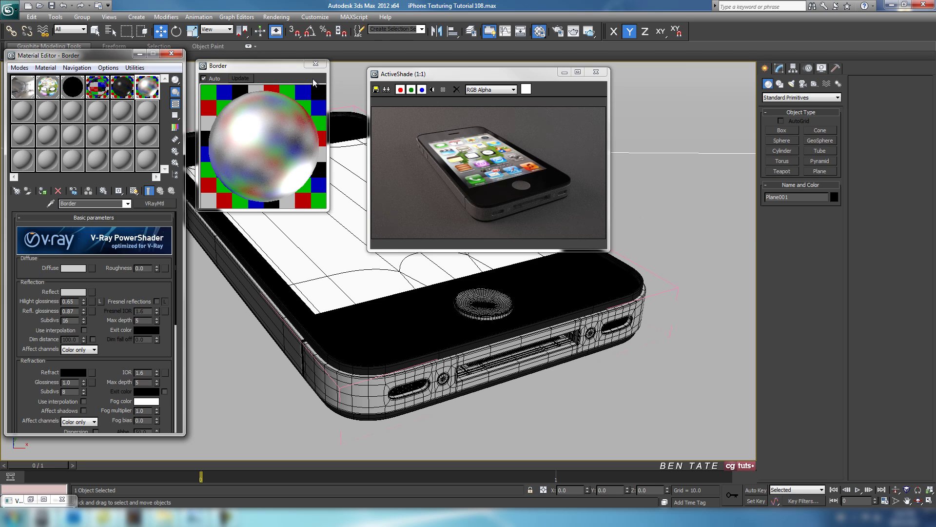
Step: Close the Border preview and ActiveShade render windows, and switch the render setup from ActiveShade to Production mode
click(315, 64)
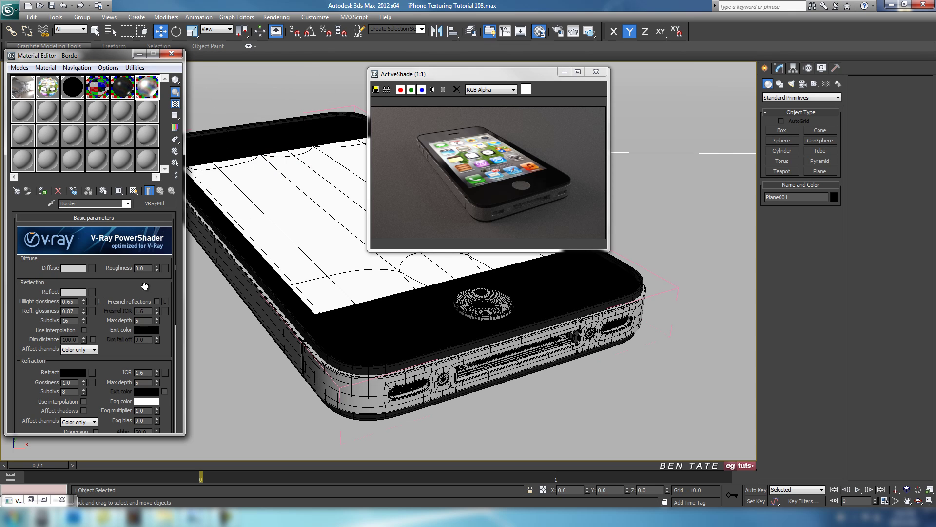
click(596, 71)
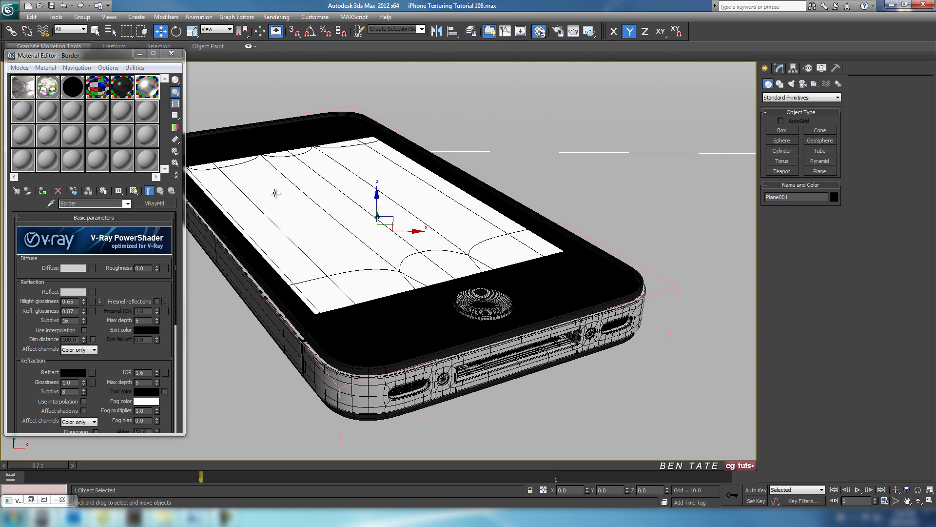
key(F10)
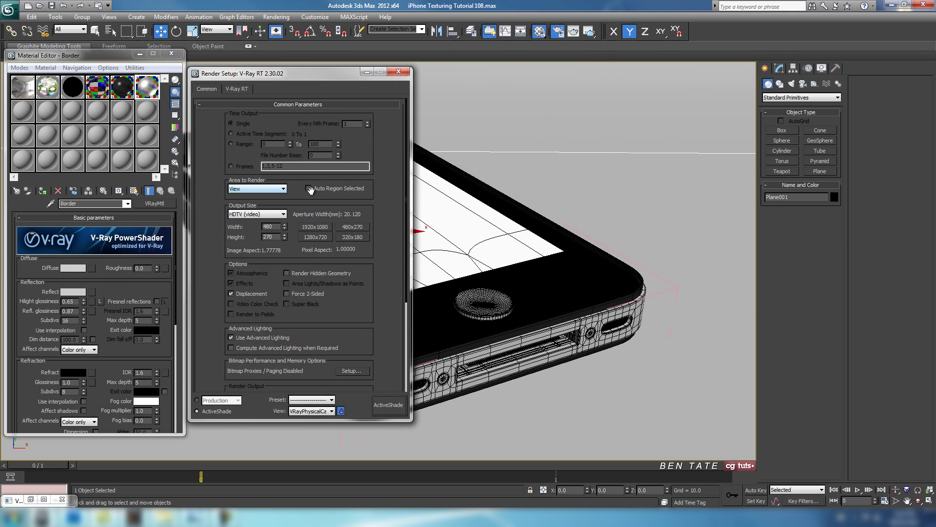
click(197, 399)
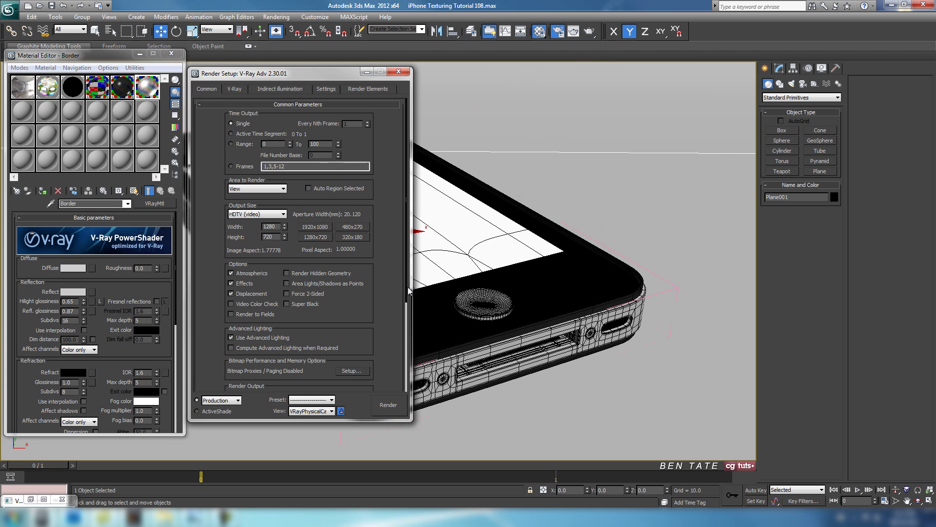
Step: Render the camera view with V-Ray Adv at an output size of 480 x 270, and close the frame buffer after checking the image
scroll(396, 275, down, 3)
scroll(371, 190, up, 2)
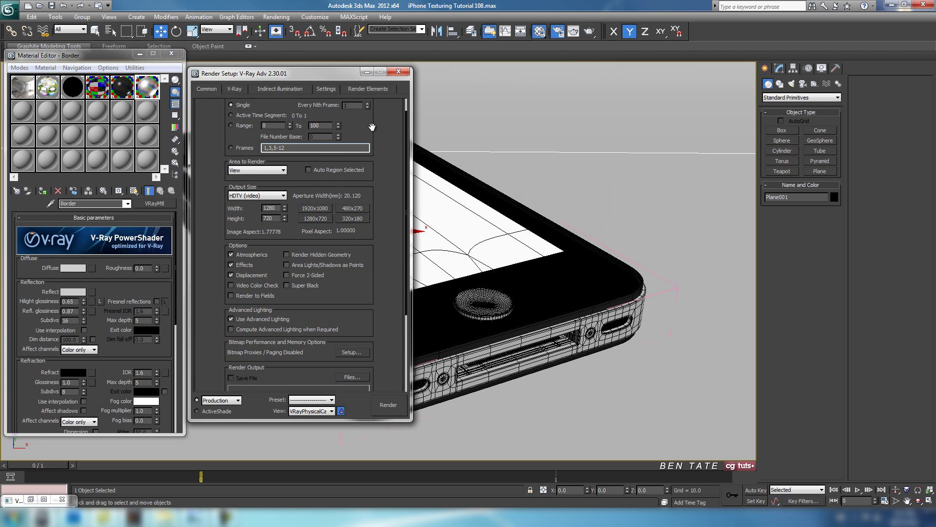
scroll(395, 142, down, 3)
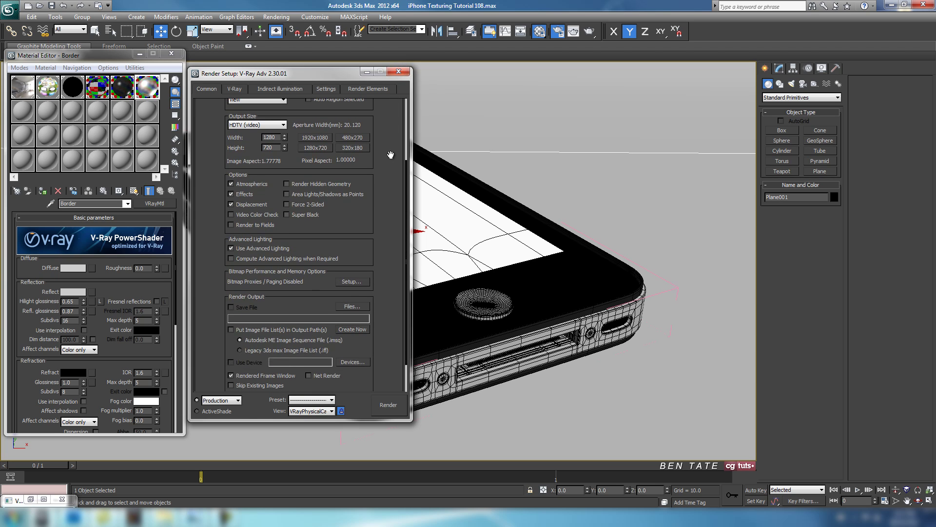
scroll(390, 155, down, 3)
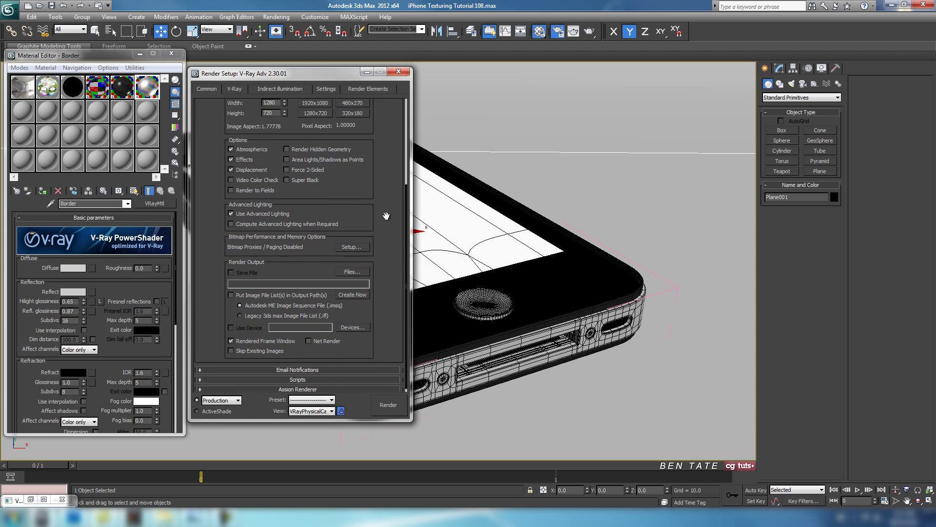
scroll(386, 216, up, 3)
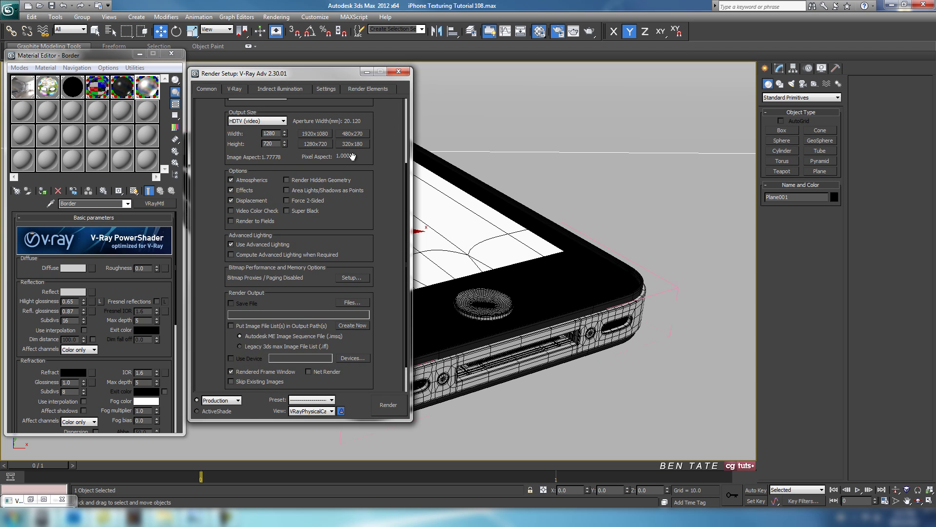
click(383, 412)
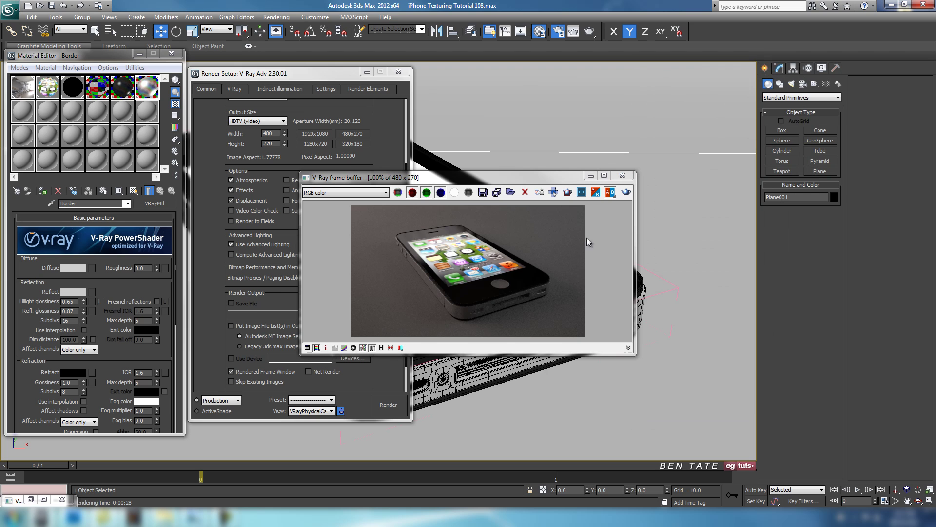
drag(561, 178, 505, 168)
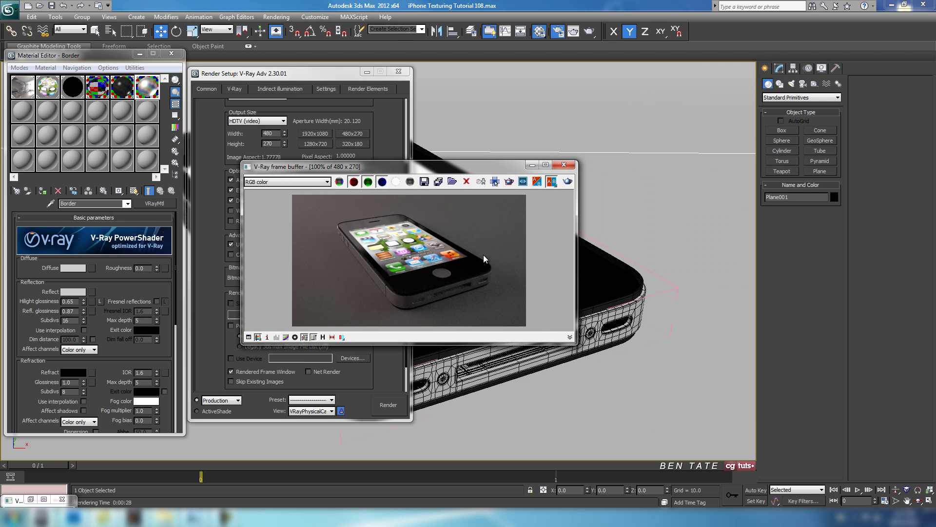
click(564, 164)
Step: Select VRayPhysicalCamera001 from the scene object list and display its editable camera parameters
key(h)
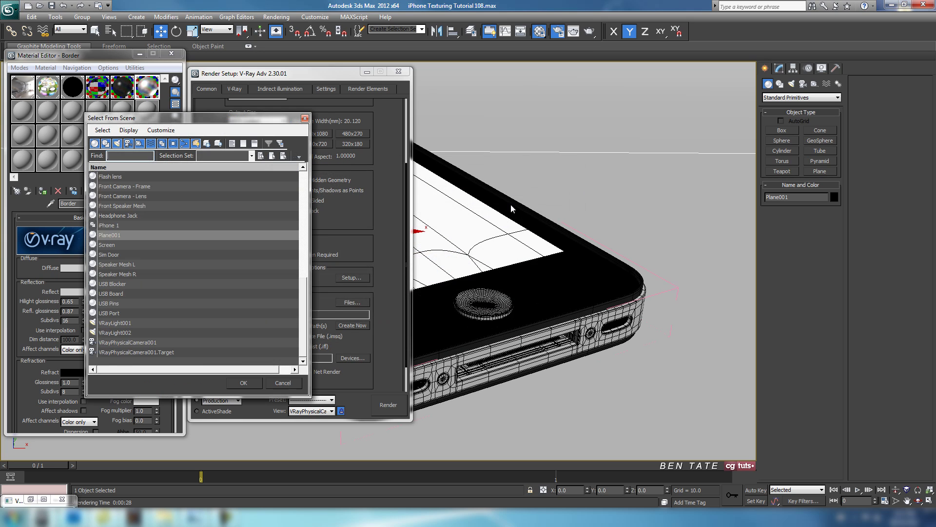
double_click(133, 345)
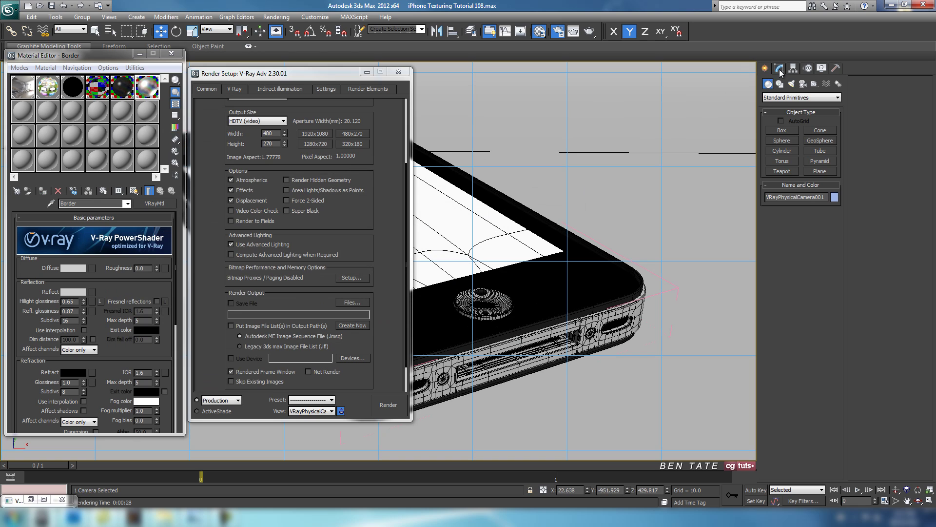
click(780, 69)
Step: Try an f-number of 4 on the physical camera with a test render, and cancel the render partway
mouse_move(766, 342)
mouse_down()
mouse_move(767, 295)
mouse_move(769, 324)
mouse_up()
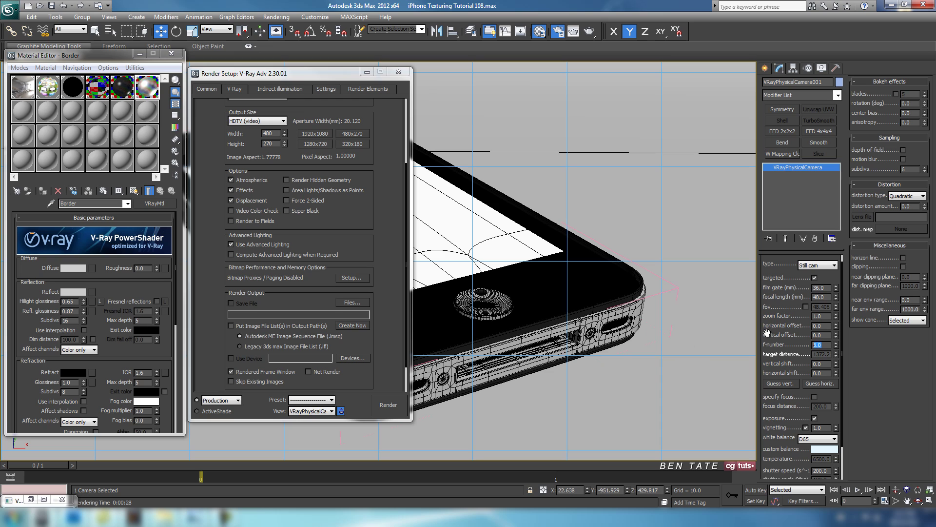
text(4)
key(Return)
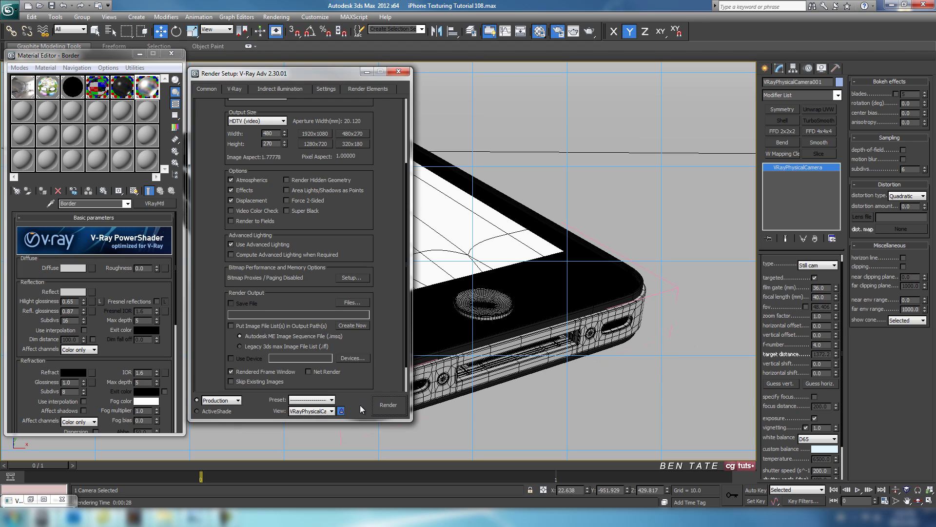
click(389, 405)
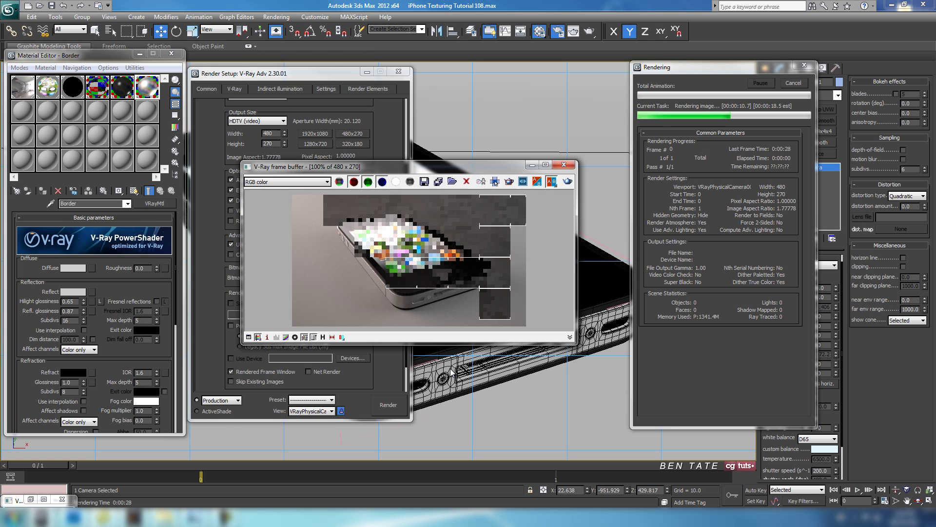
click(793, 83)
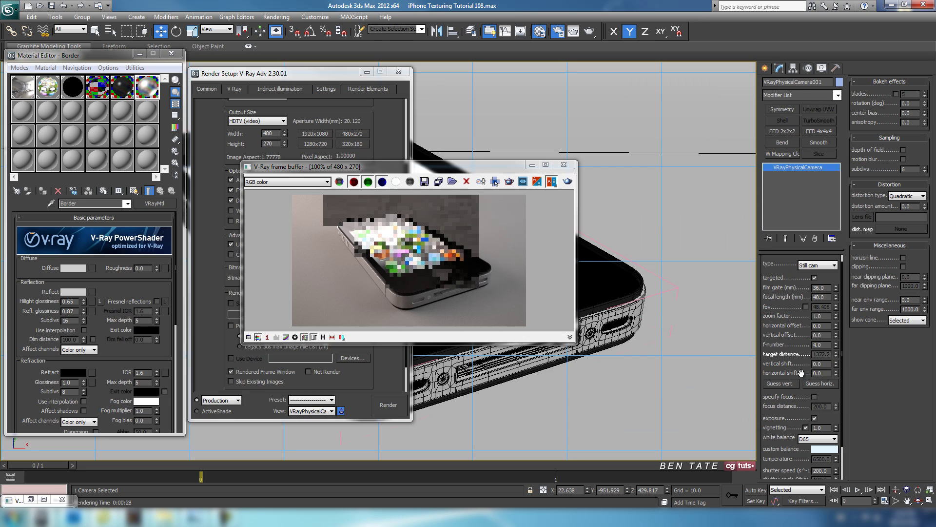
Step: Set the physical camera's f-number to 6 and its film speed (ISO) to 150
double_click(819, 344)
text(6)
key(Return)
drag(764, 406, 760, 345)
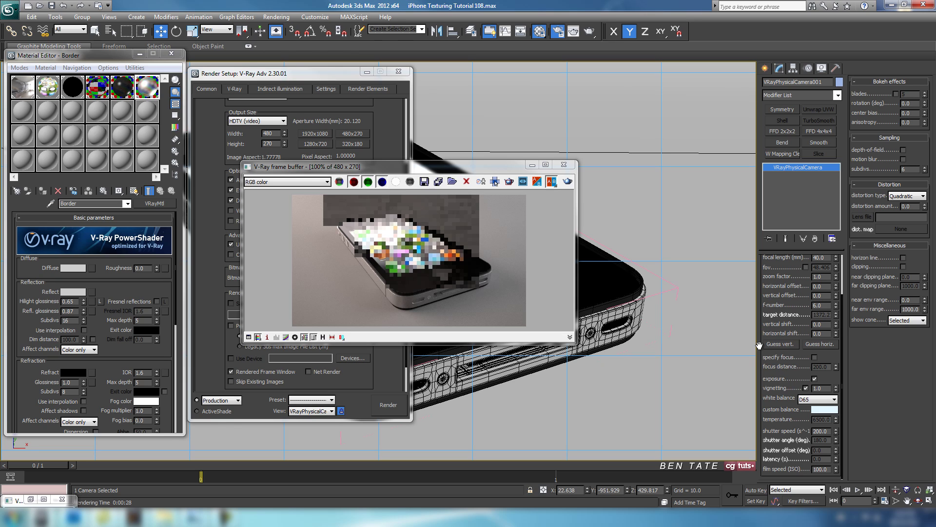
double_click(829, 470)
text(150)
key(Return)
Step: Render the camera view again to check the exposure, and close the frame buffer and render setup windows
click(563, 164)
click(387, 407)
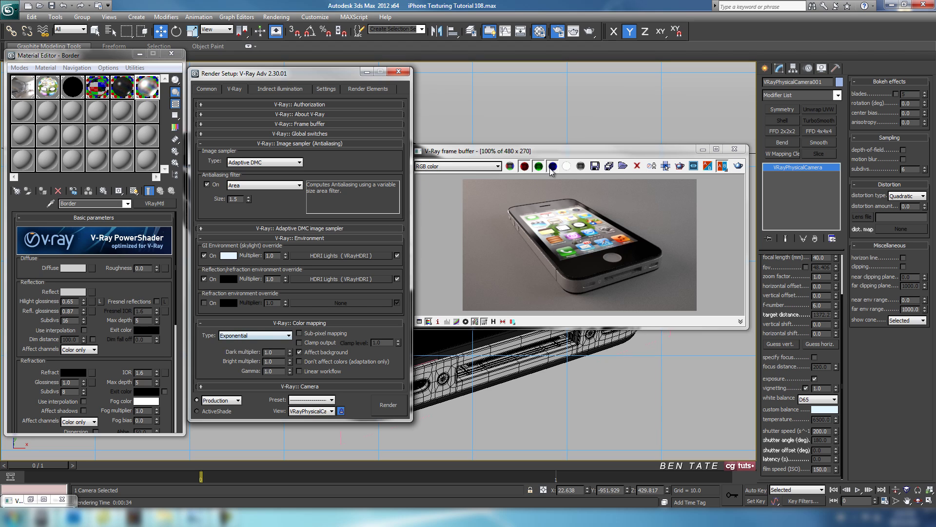
key(shift+q)
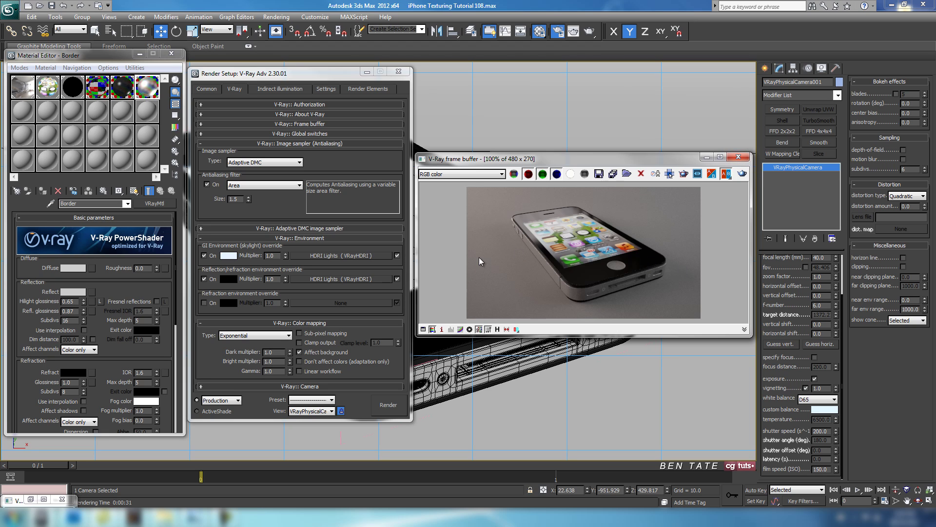
click(51, 91)
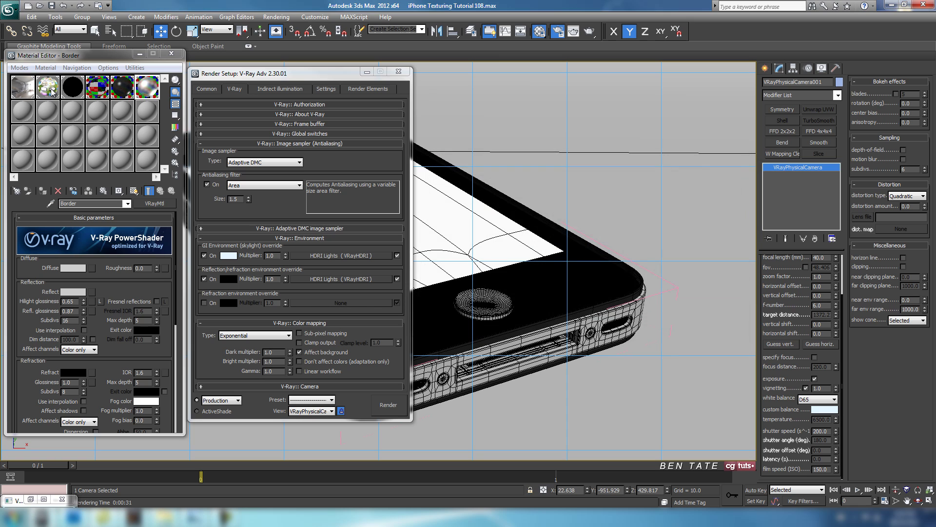
key(F10)
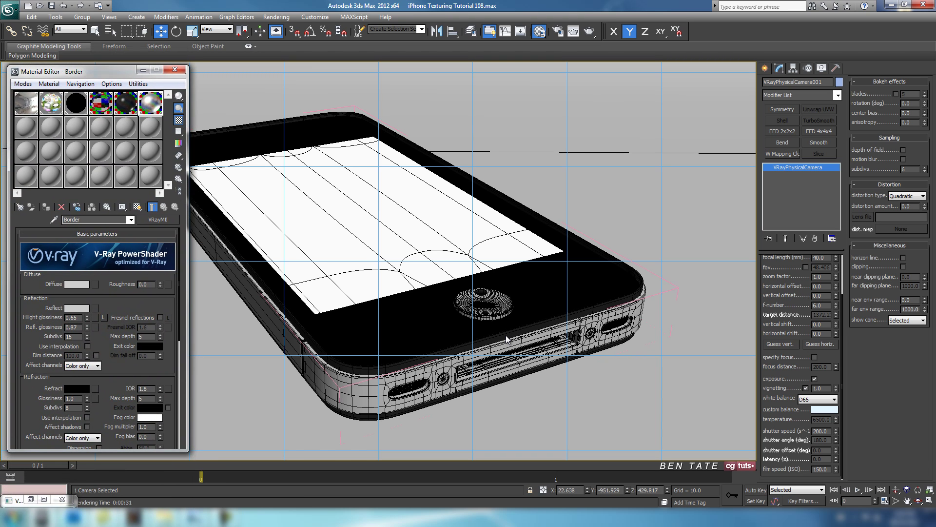
Step: Highlight Border Screw L, Border Screw L001 and the home, mute, volume and on/off buttons in the scene object list
key(h)
scroll(505, 335, up, 10)
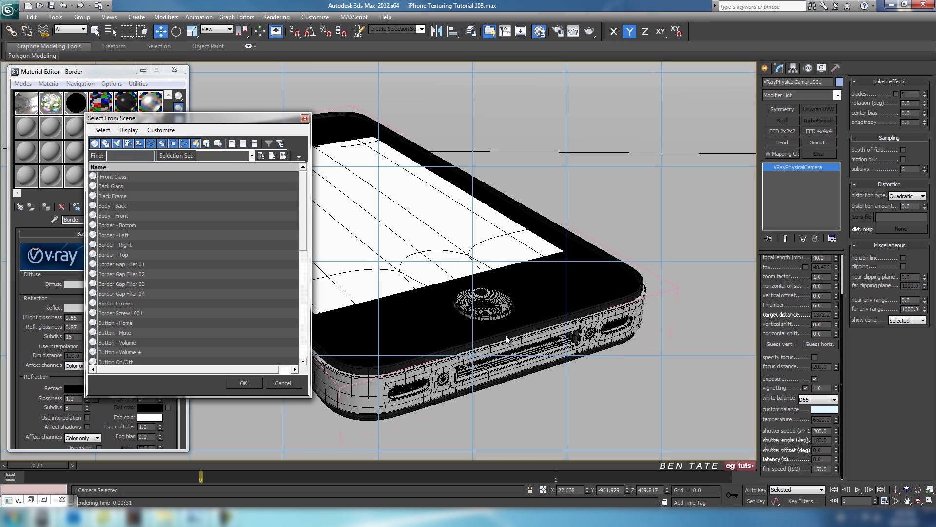
text(border screw)
key(shift+Down)
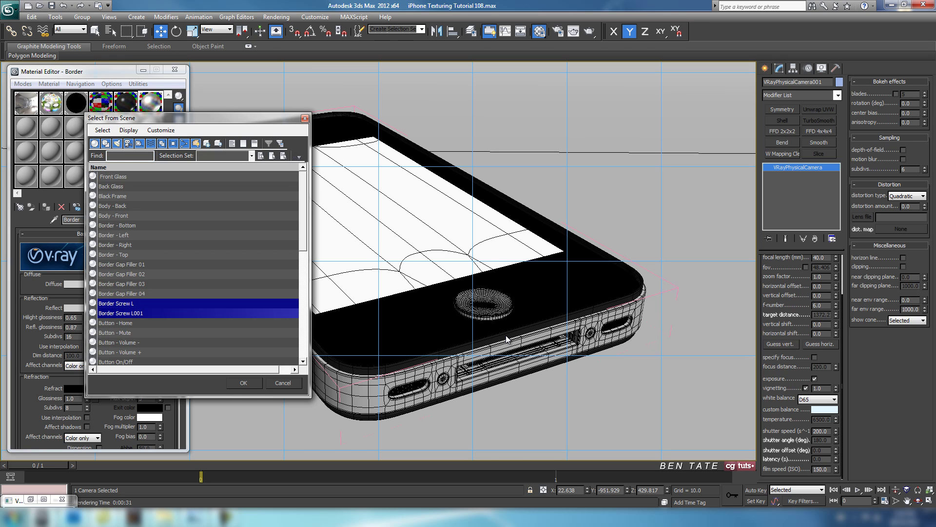
key(shift+Down)
key(shift+Down)
key(shift+Down)
key(shift+Down)
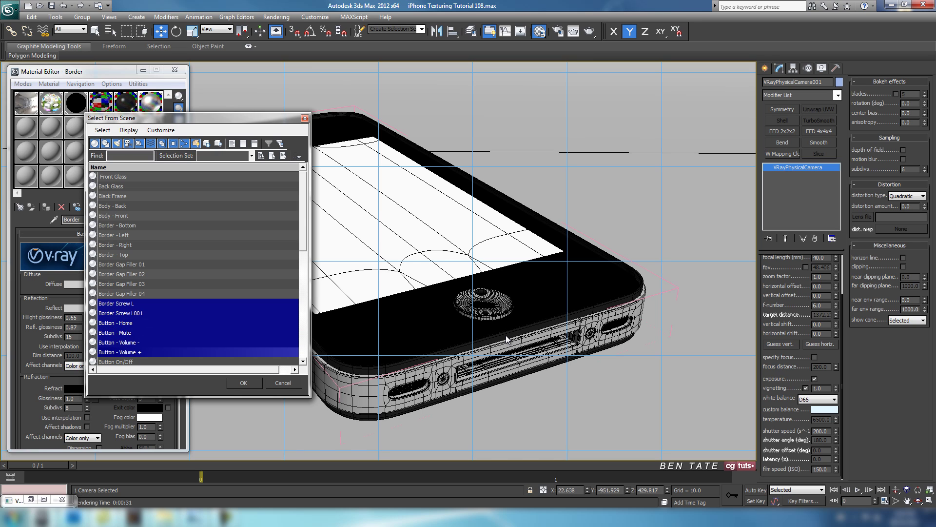
key(Down)
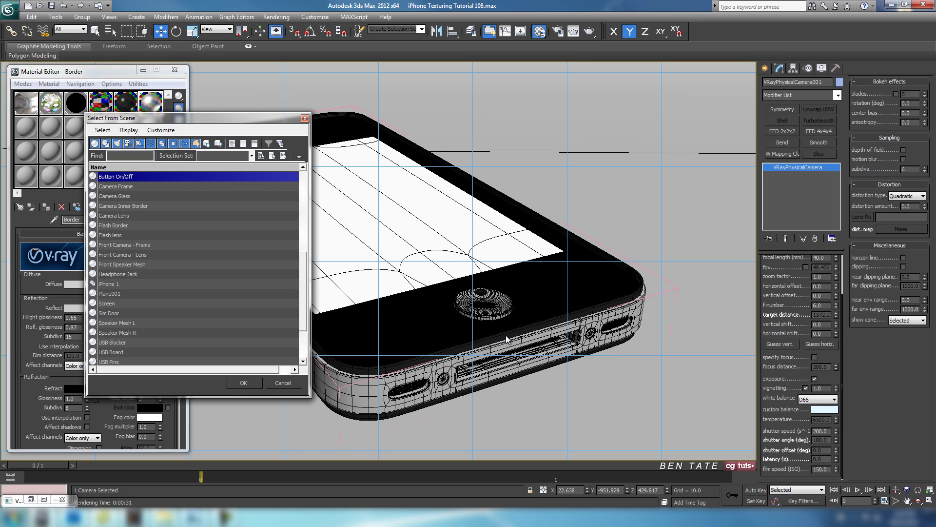
Step: Add Front Speaker Mesh, Headphone Jack, Sim Door, both speaker meshes, USB Blocker and USB Port to the highlighted objects, and confirm the selection
key(shift+Down)
key(shift+Down)
key(shift+Down)
key(shift+Down)
key(shift+Up)
key(shift+Up)
key(shift+Up)
key(shift+Up)
key(shift+Up)
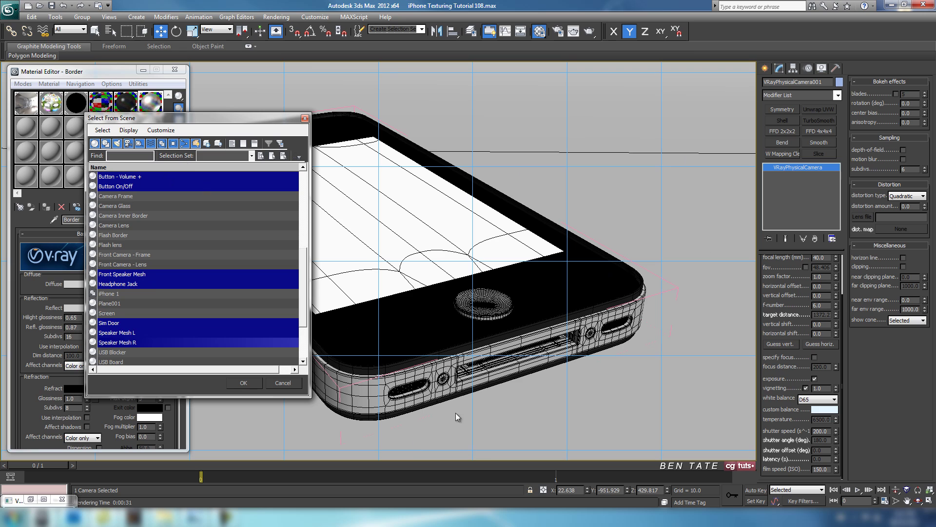
scroll(536, 361, down, 2)
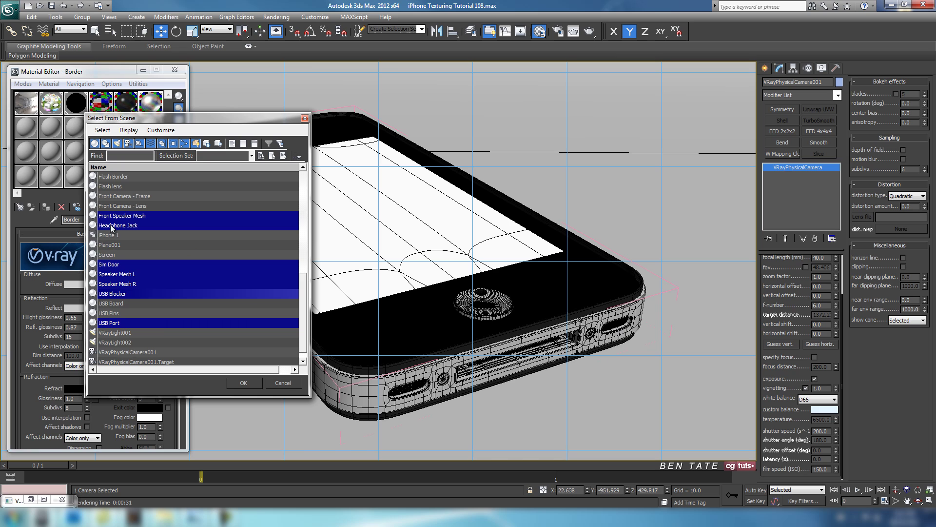
scroll(110, 80, down, 1)
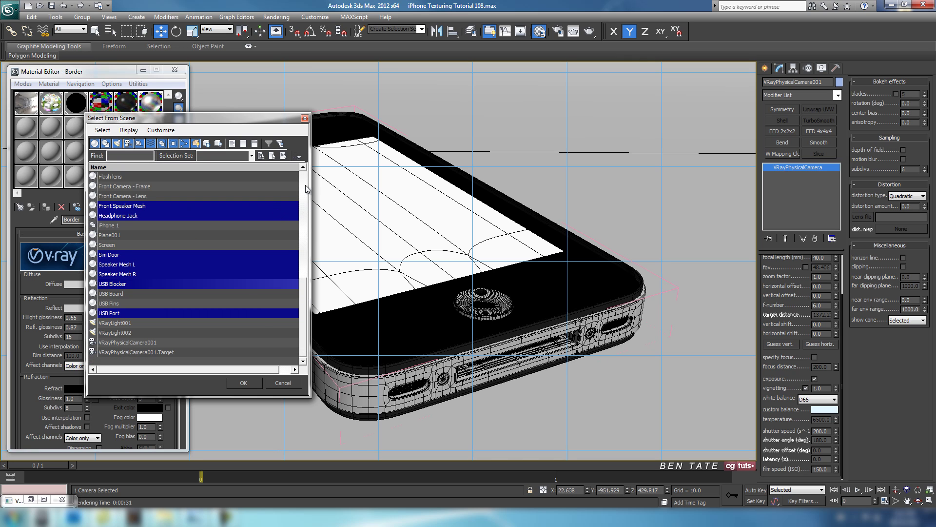
key(Return)
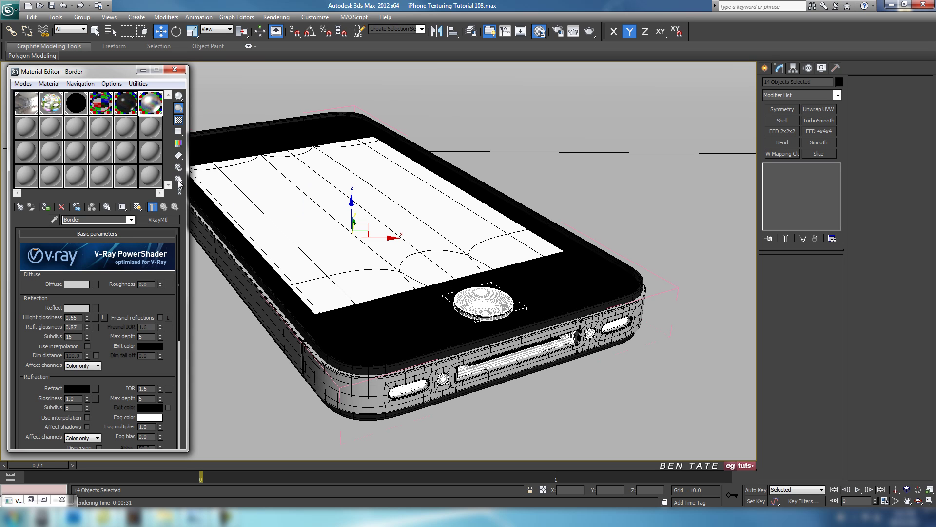